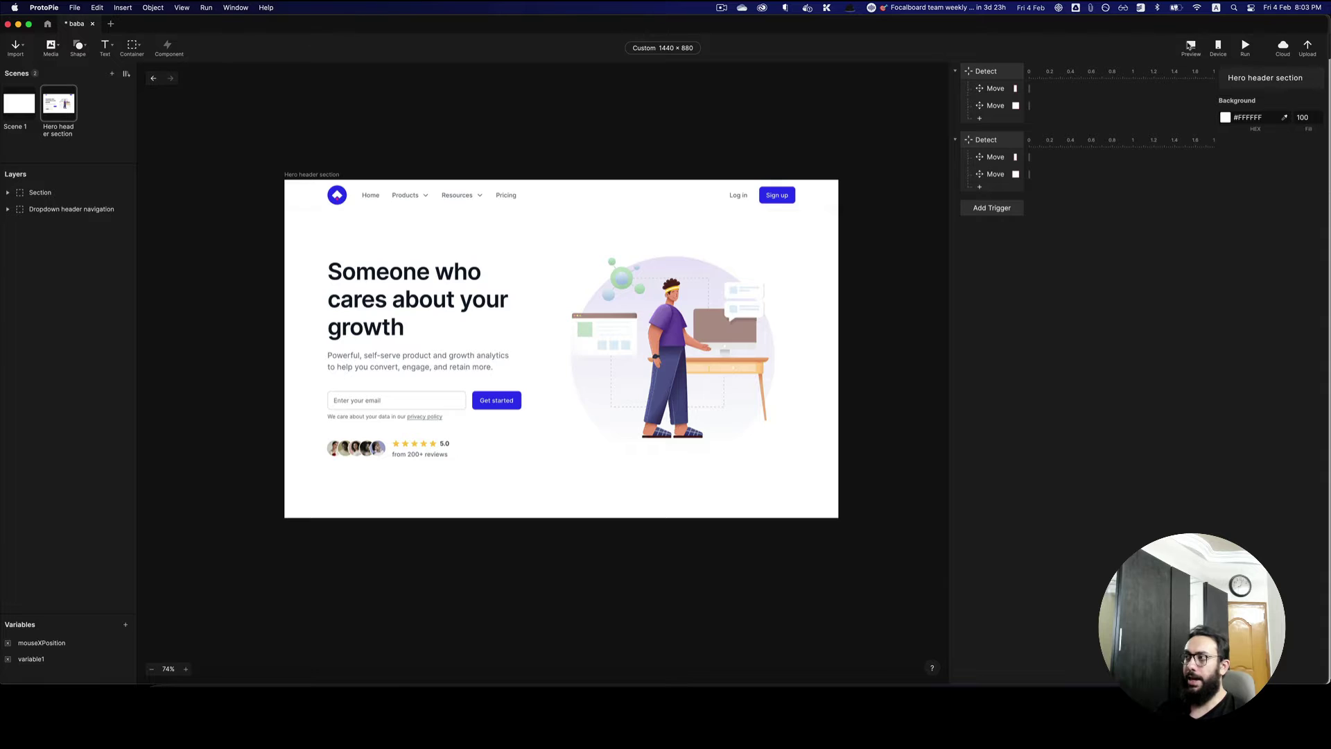
- Preview the existing hero header prototype and close the preview
left_click(1189, 46)
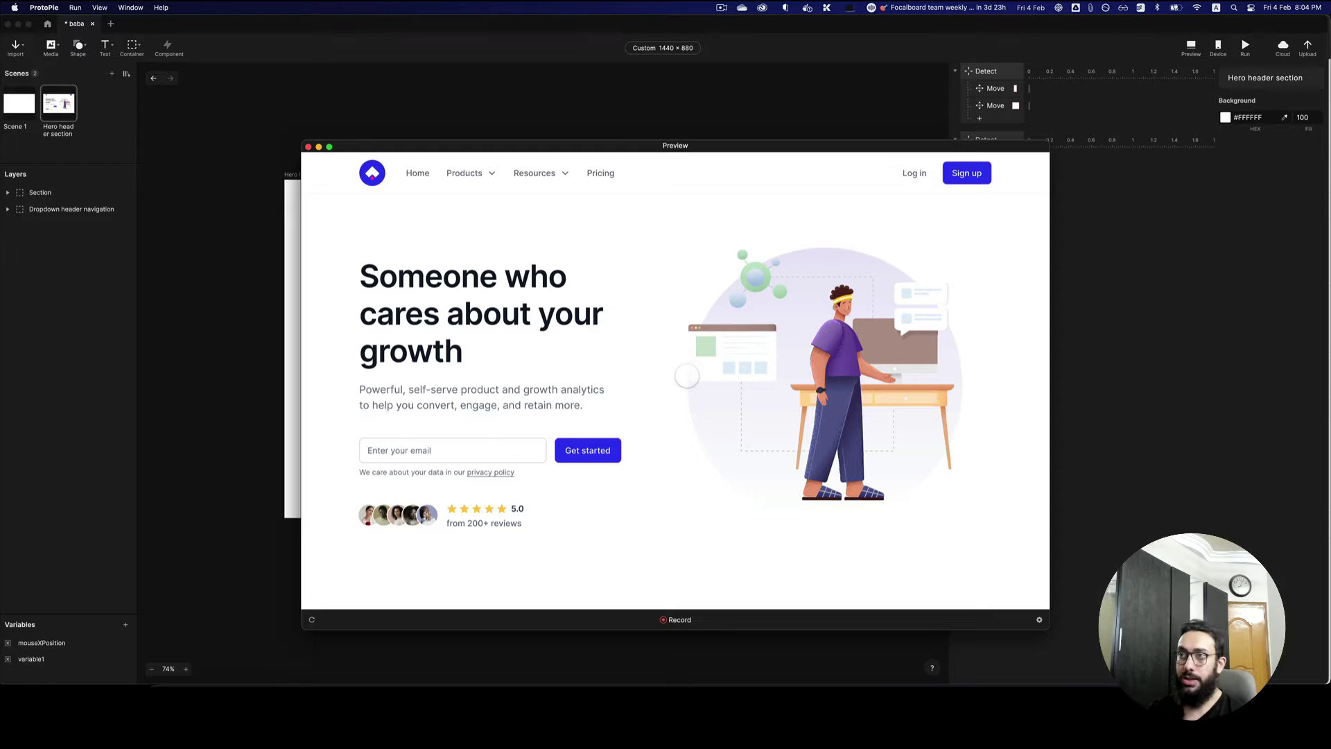
left_click(308, 147)
- Delete the Section and Dropdown header navigation layers from the Hero header section scene
left_click_drag(267, 147, 840, 538)
key("BackSpace")
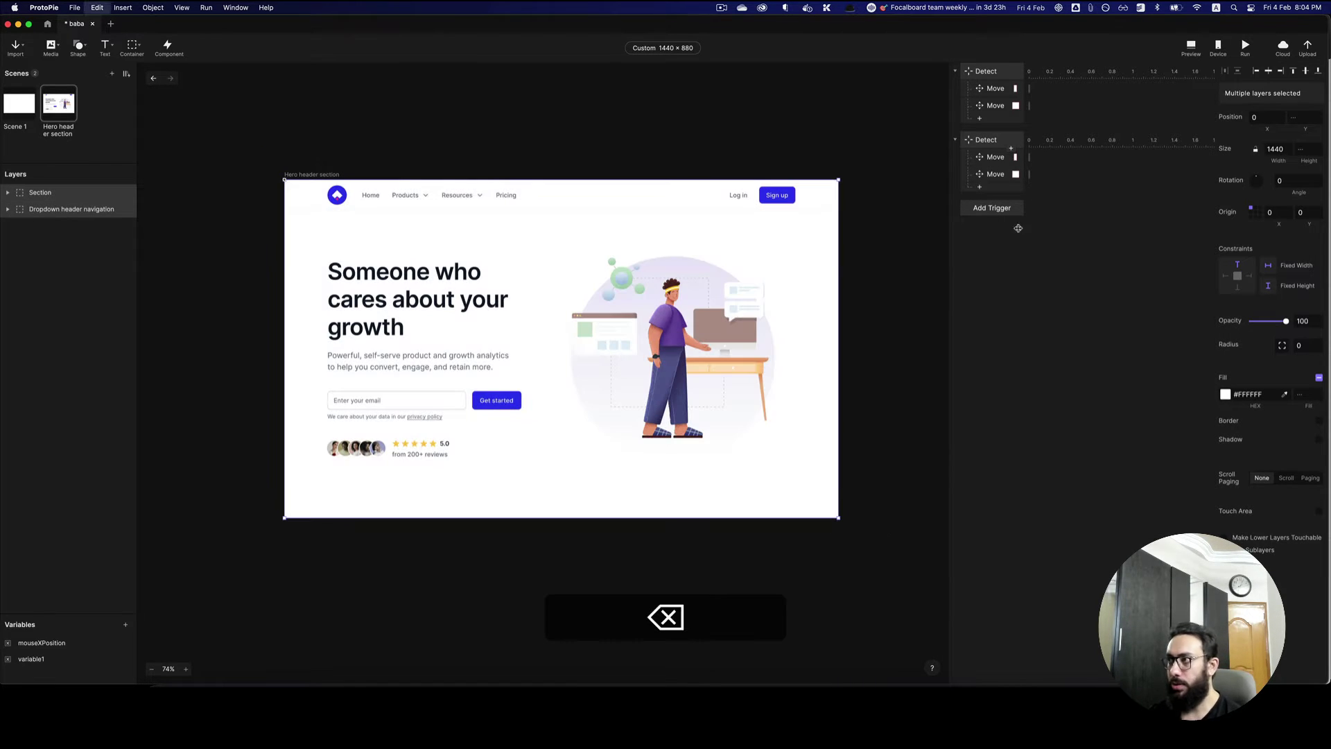
key("super+a")
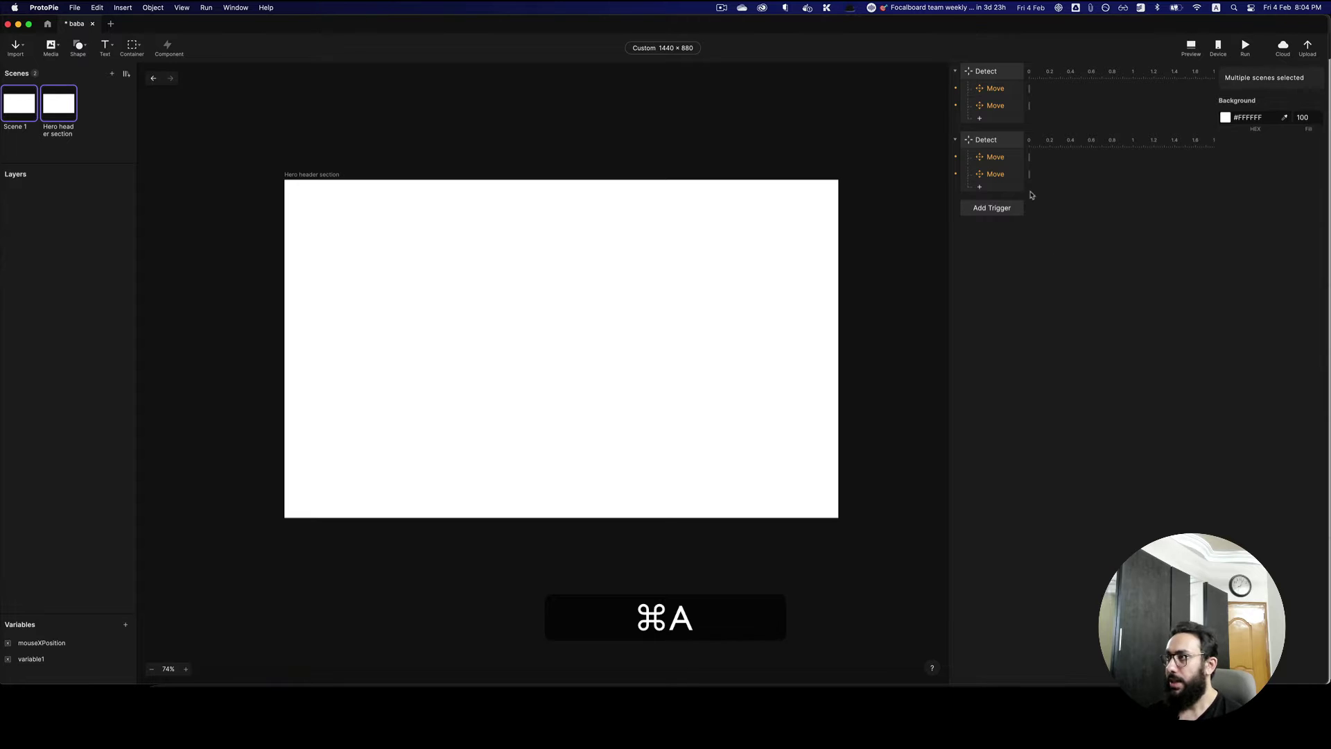
- Delete both Detect triggers with their Move responses, and remove the mouseXPosition and variable1 variables
left_click(992, 71)
left_click(991, 139, "shift")
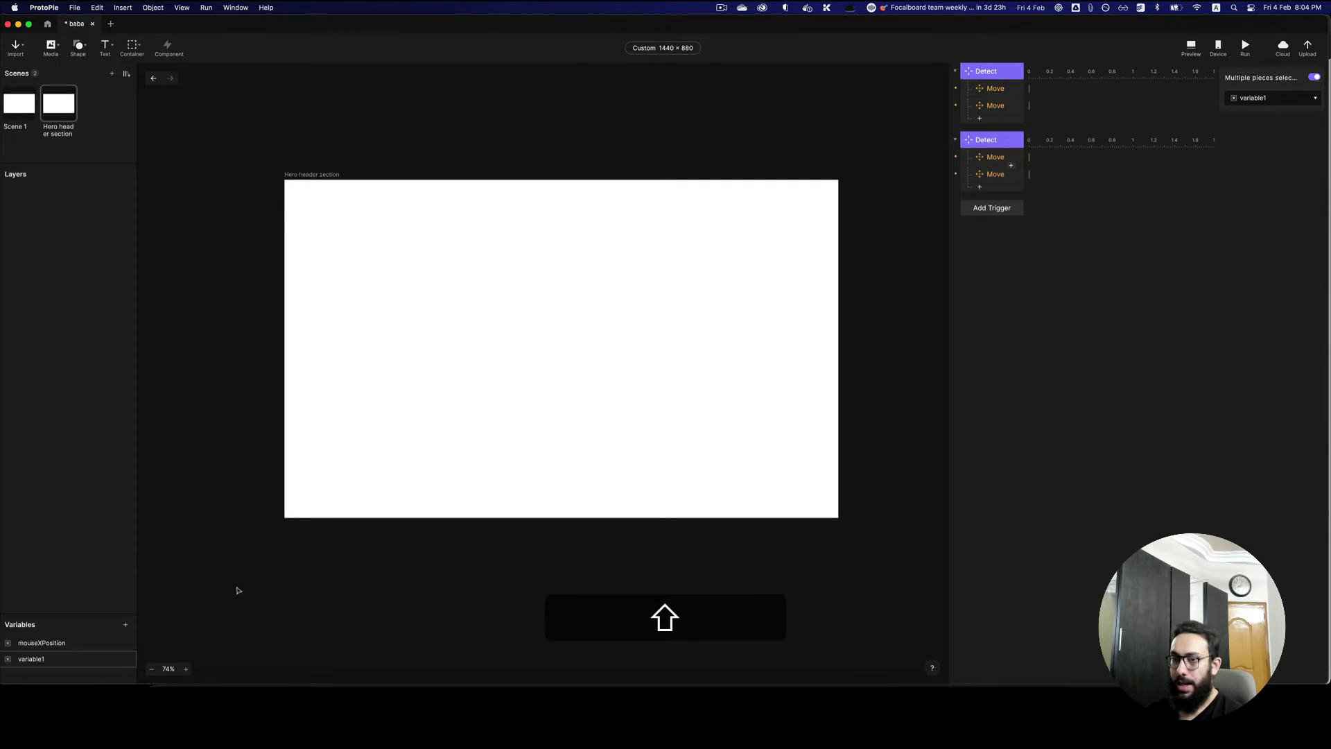
key("shift+BackSpace")
key("BackSpace")
key("BackSpace")
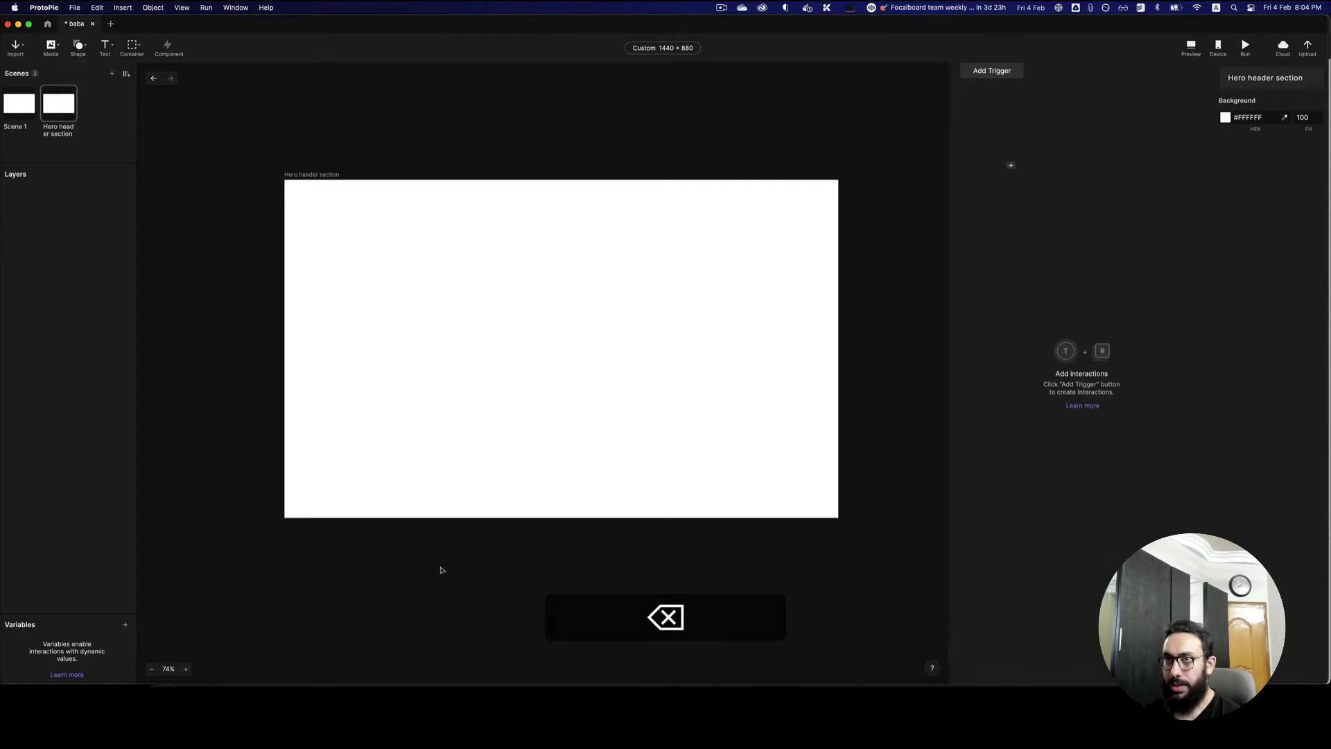
- Change the device from the custom size to iPhone 12 Pro Max
left_click(686, 49)
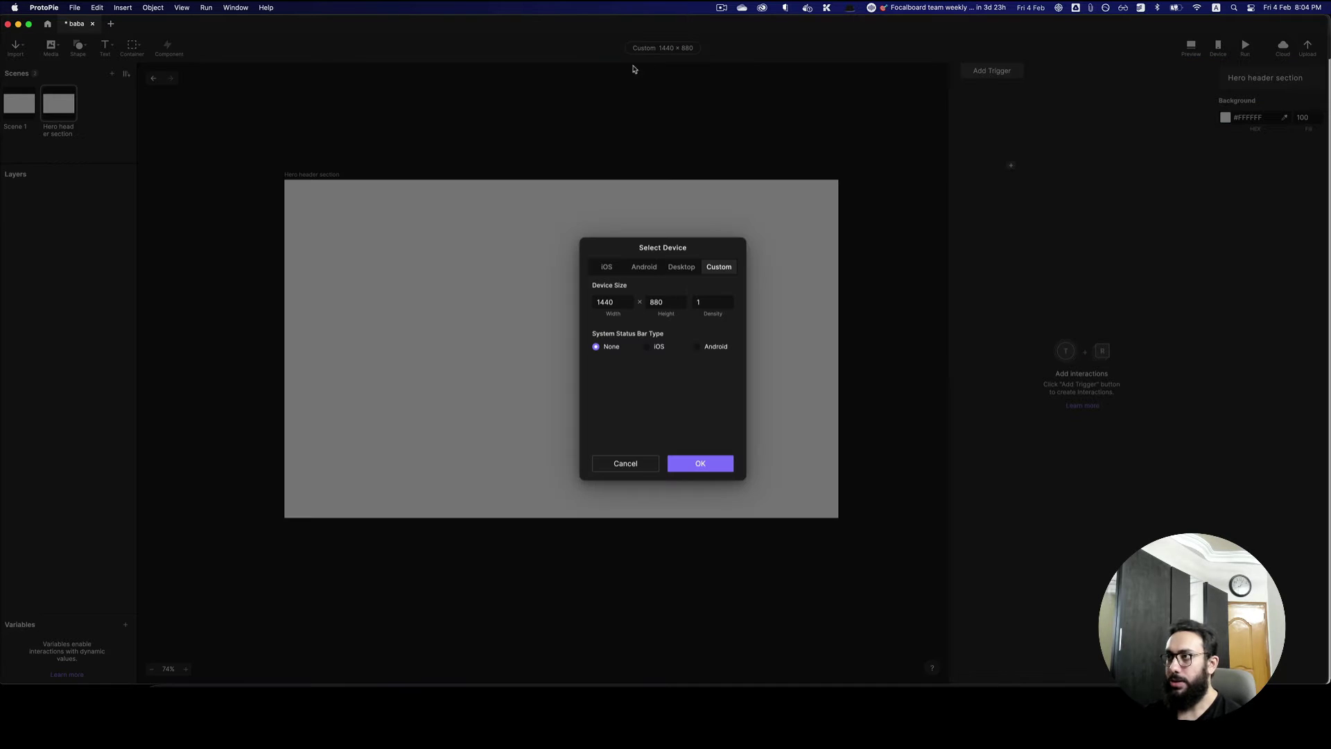
left_click(626, 275)
left_click(705, 464)
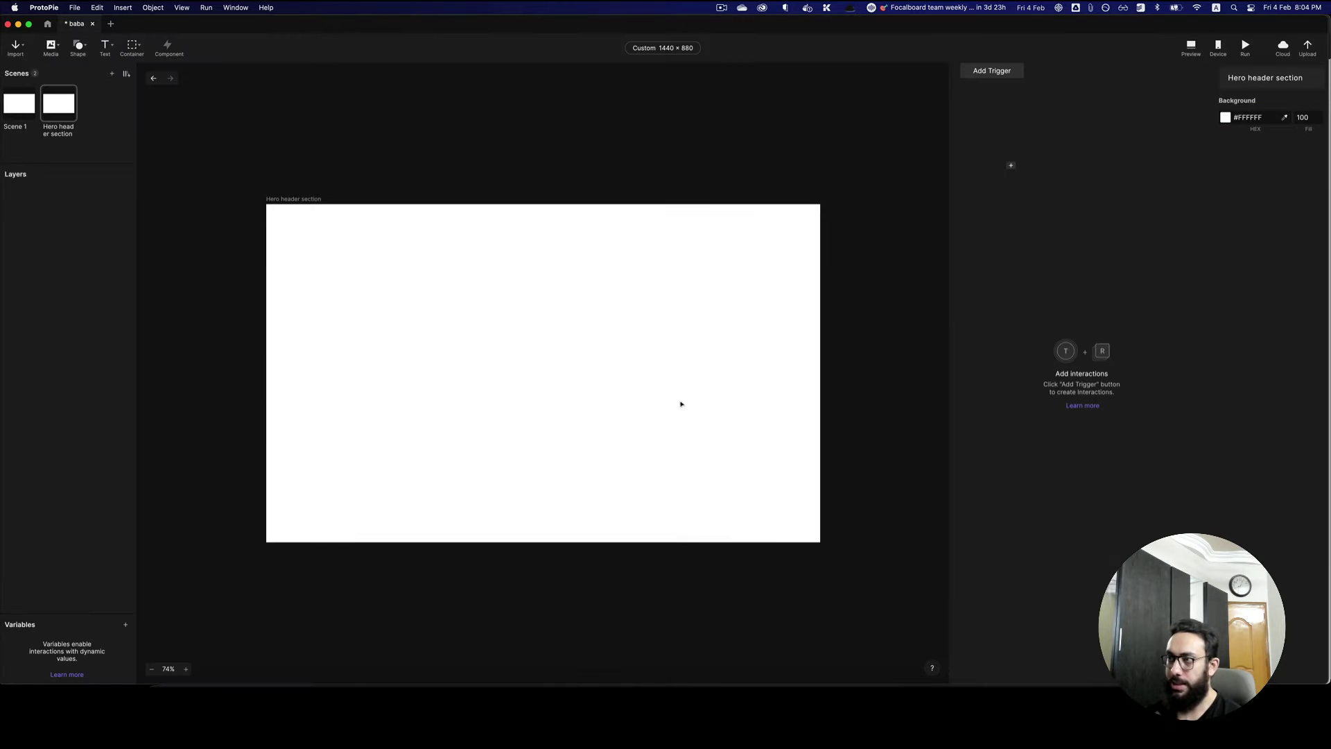
left_click(649, 47)
left_click(607, 267)
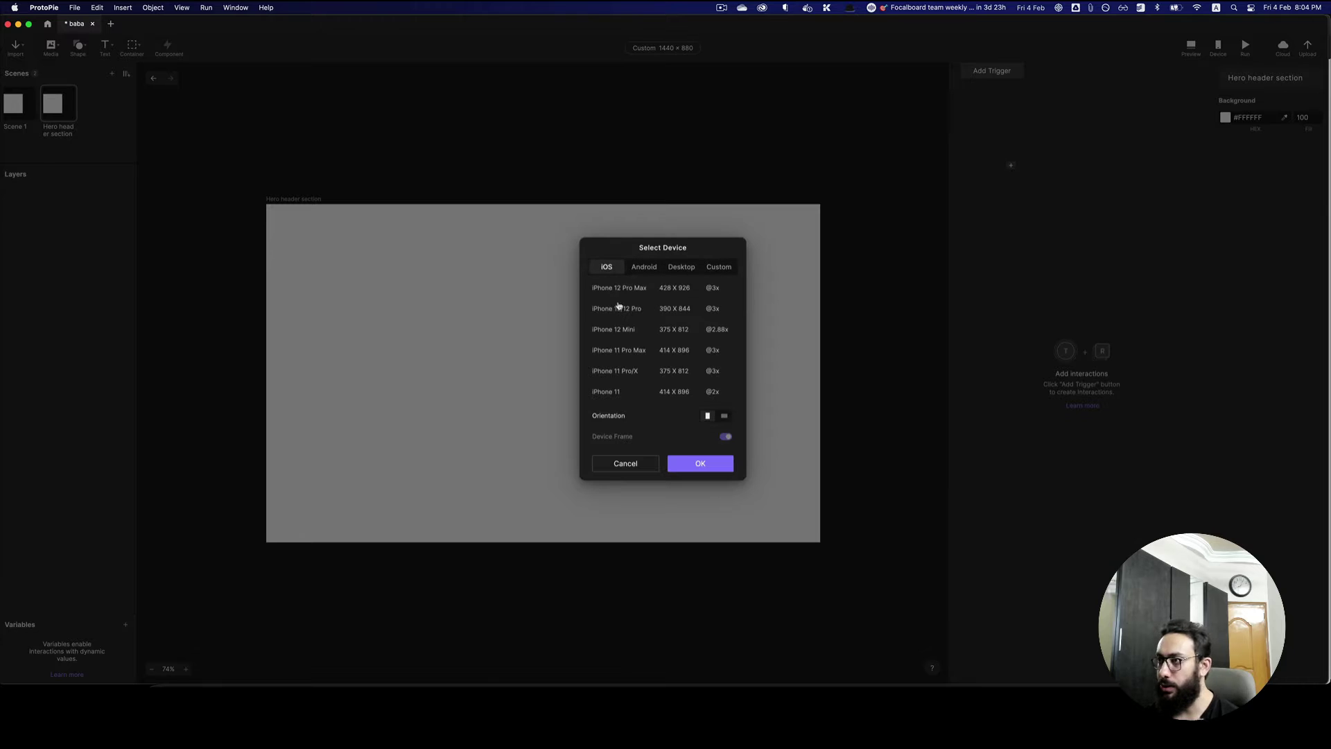
left_click(619, 291)
left_click(686, 462)
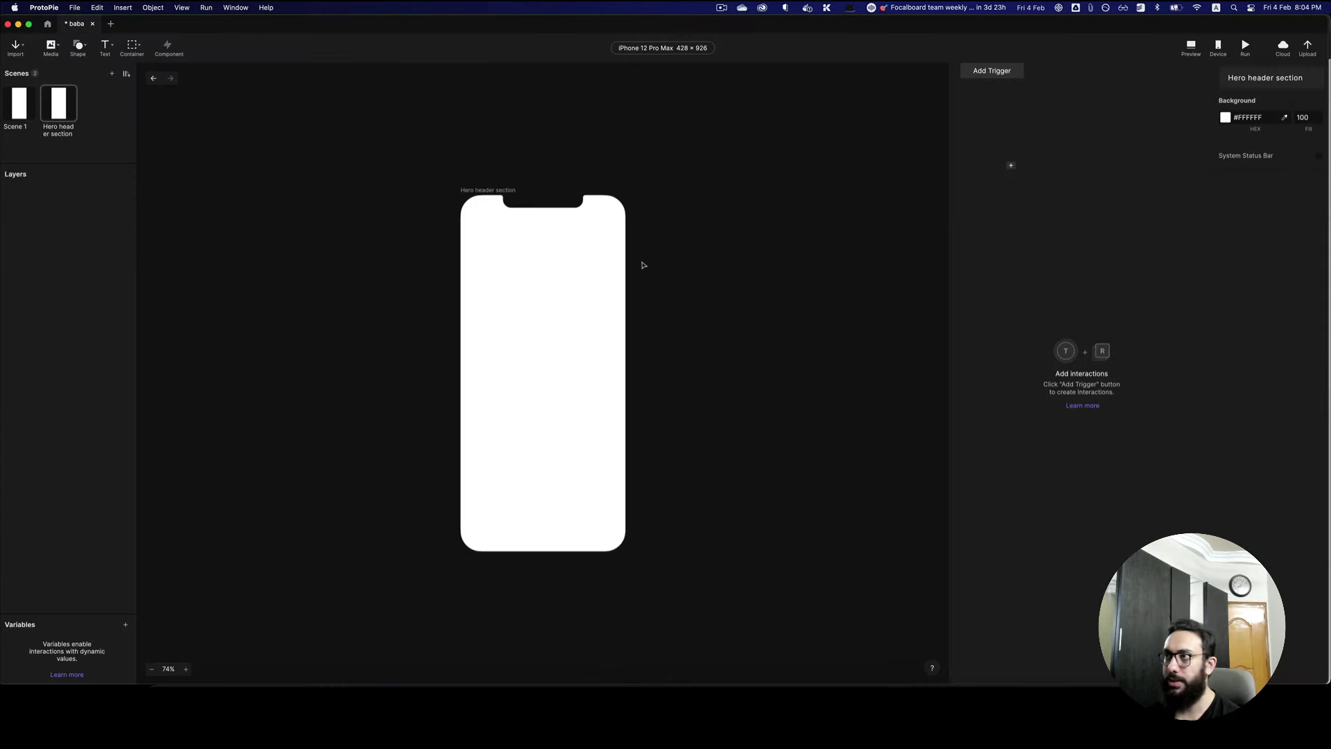
- Switch to Figma, close the ProtoPie plugin window and clear the selection
key("super+Tab")
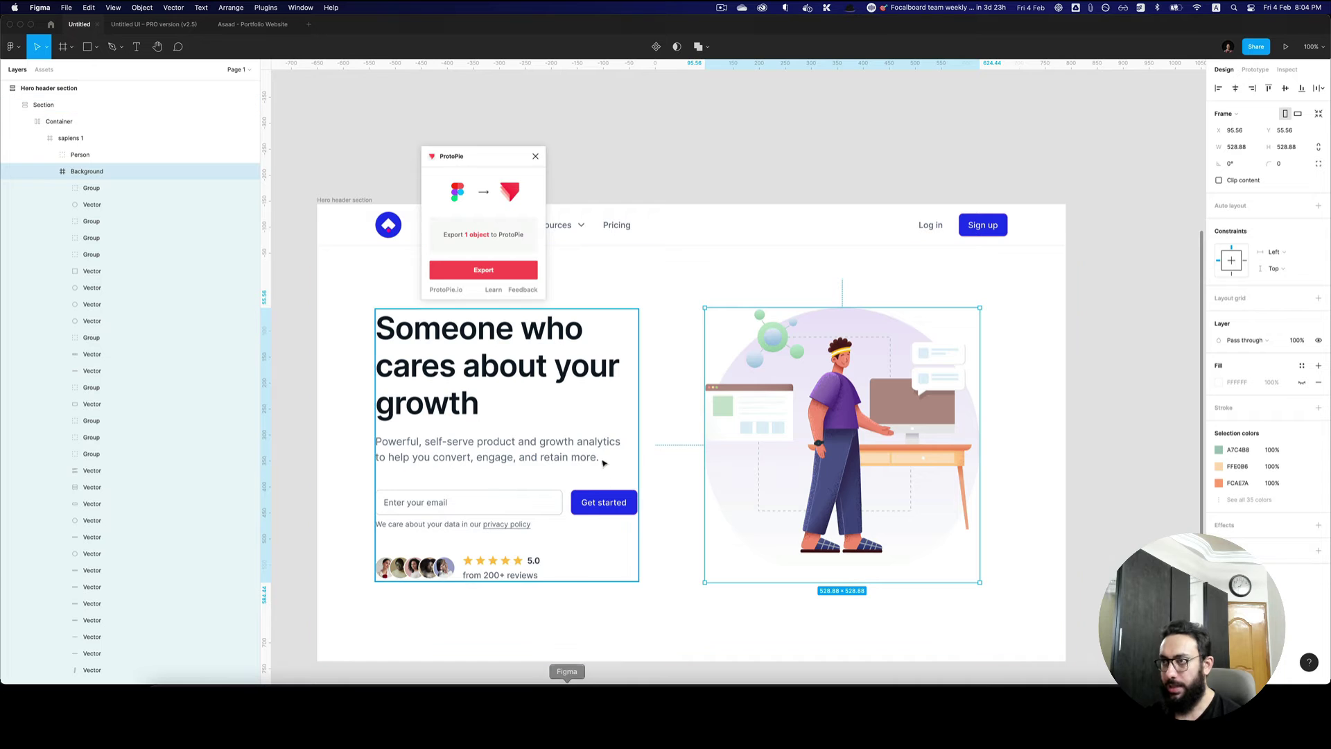
left_click(533, 156)
left_click(570, 134)
scroll(570, 134, "down", 2)
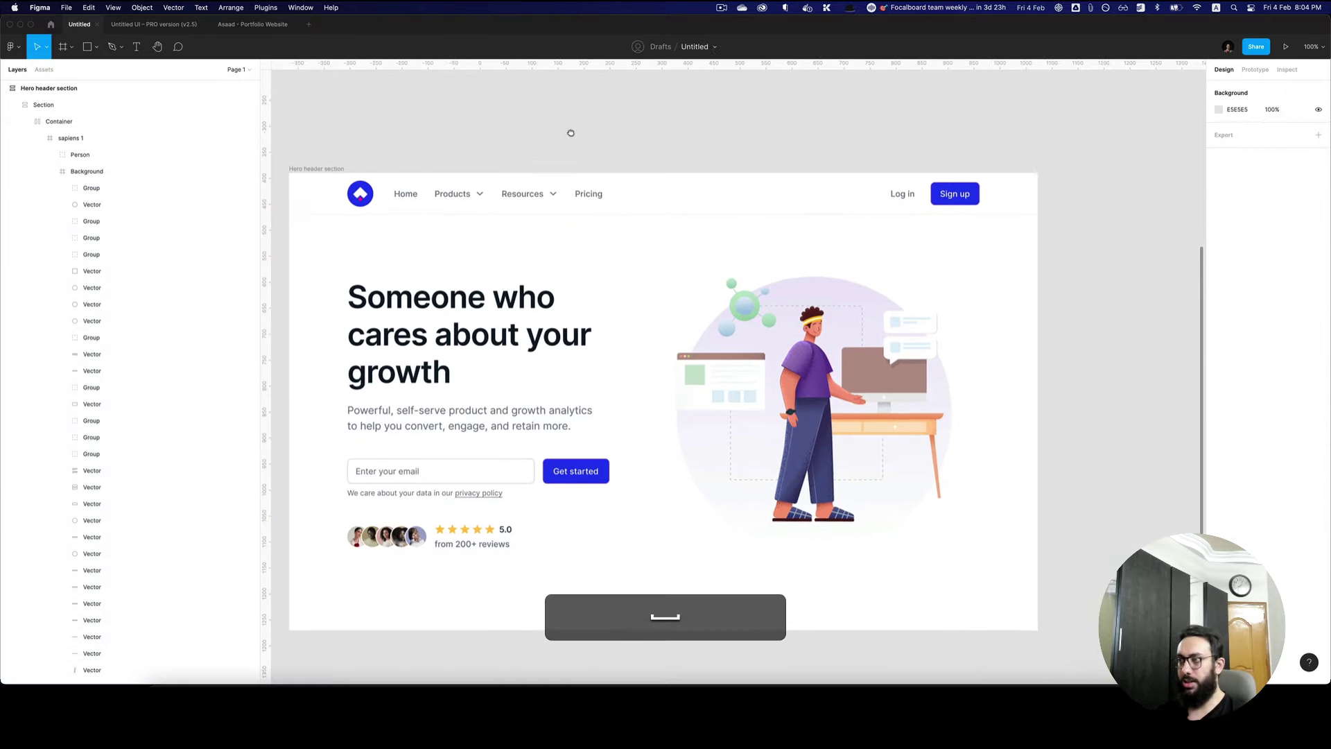
scroll(849, 435, "up", 2)
- Convert the Person group inside the sapiens 1 illustration into a frame, with the expanded layers collapsed
left_click(852, 435)
double_click(856, 437)
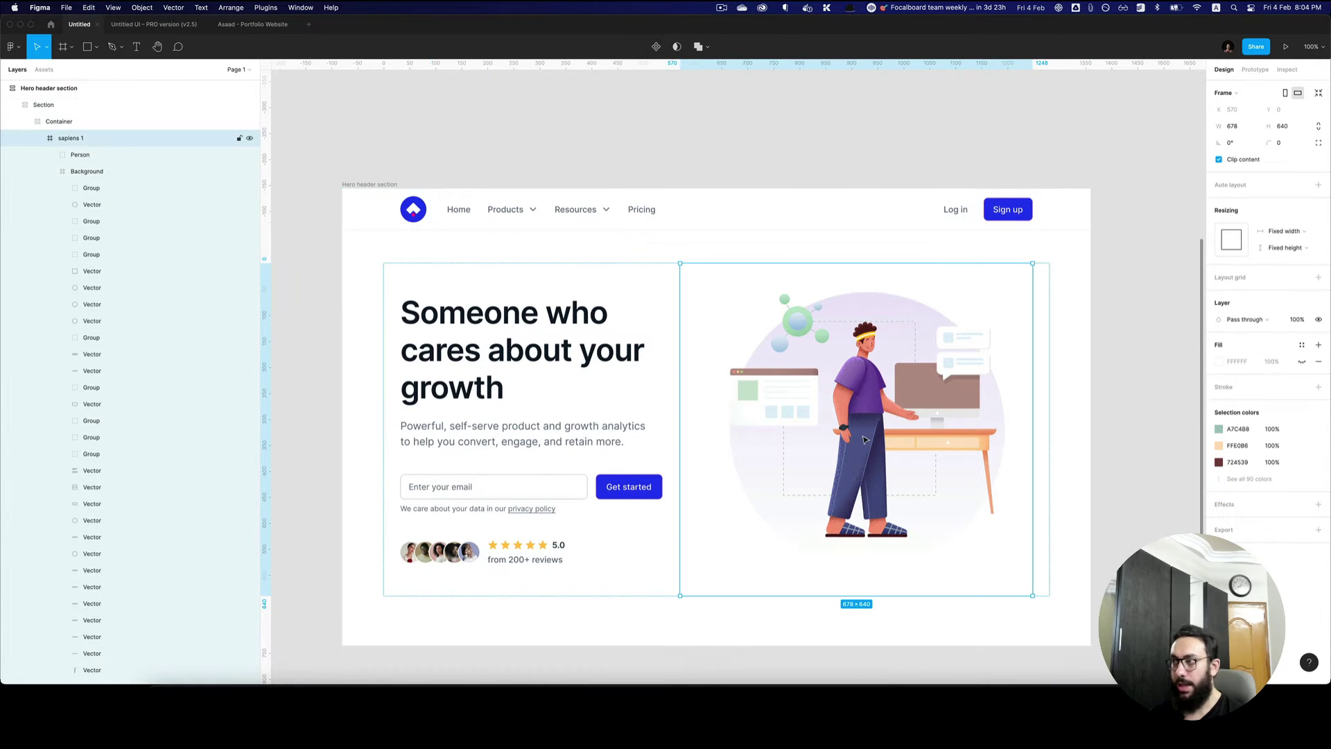
double_click(863, 438)
key("shift+Return")
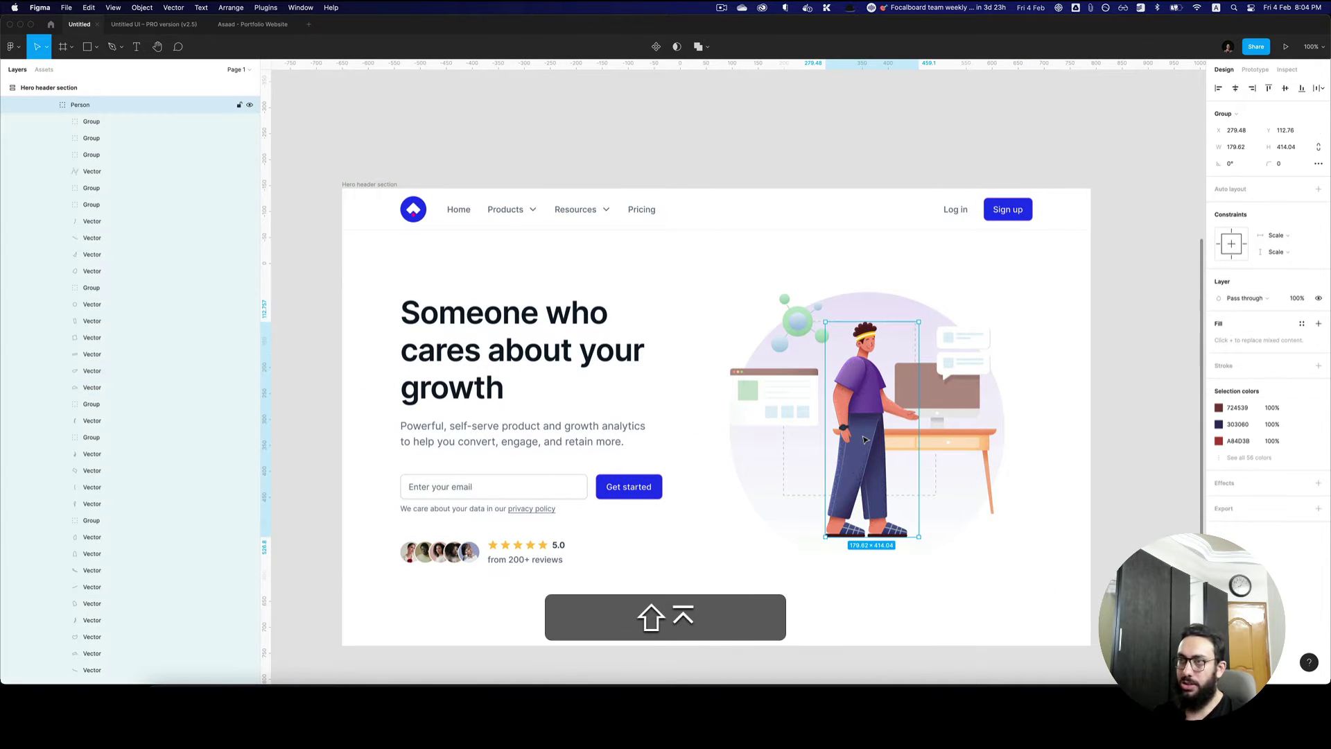
key("alt+l")
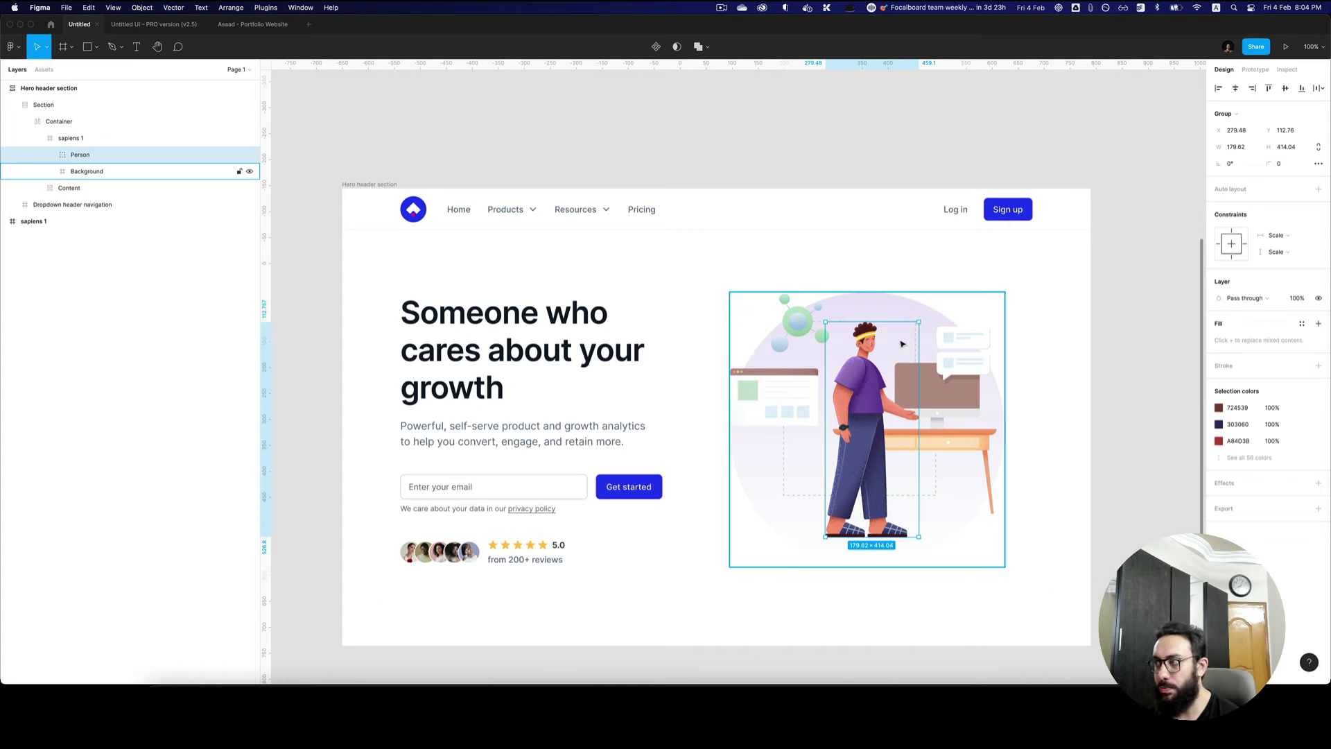
left_click(1225, 113)
left_click(1248, 105)
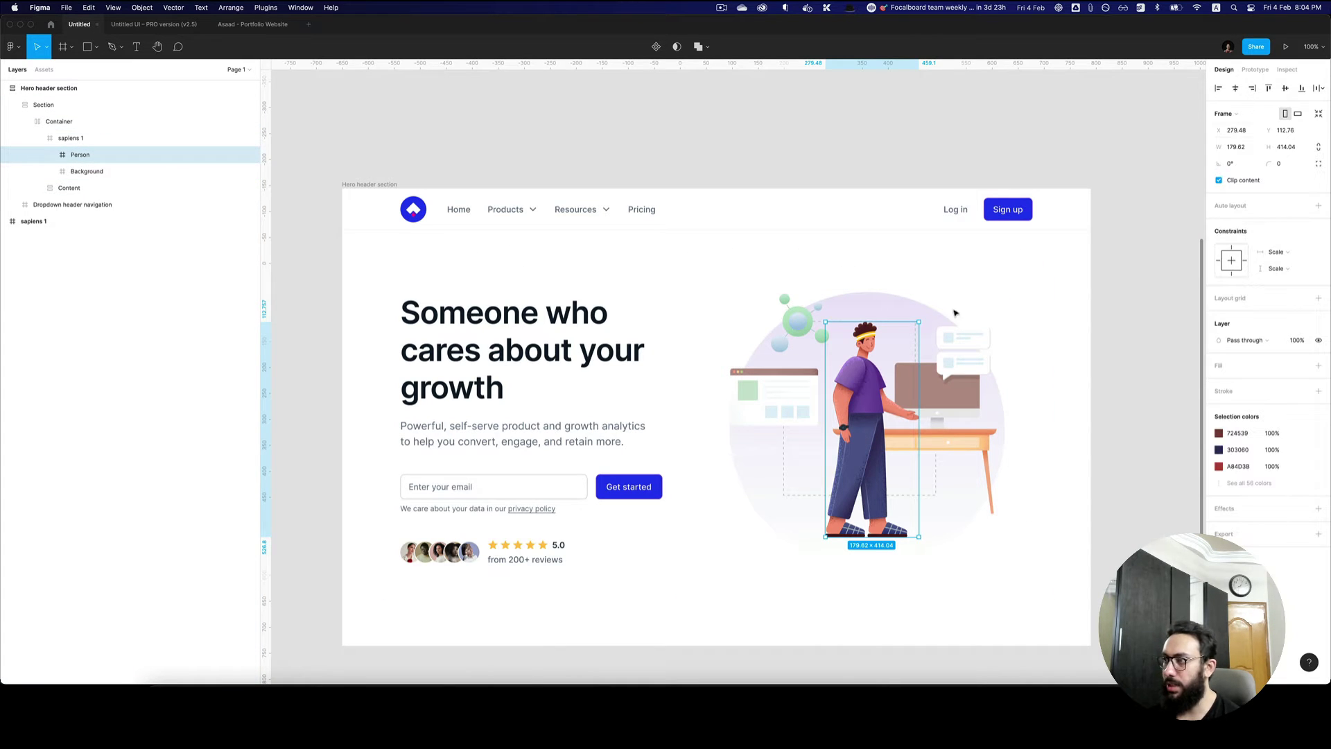
- Inspect the Background and Person frames of the illustration one after the other
left_click(108, 172)
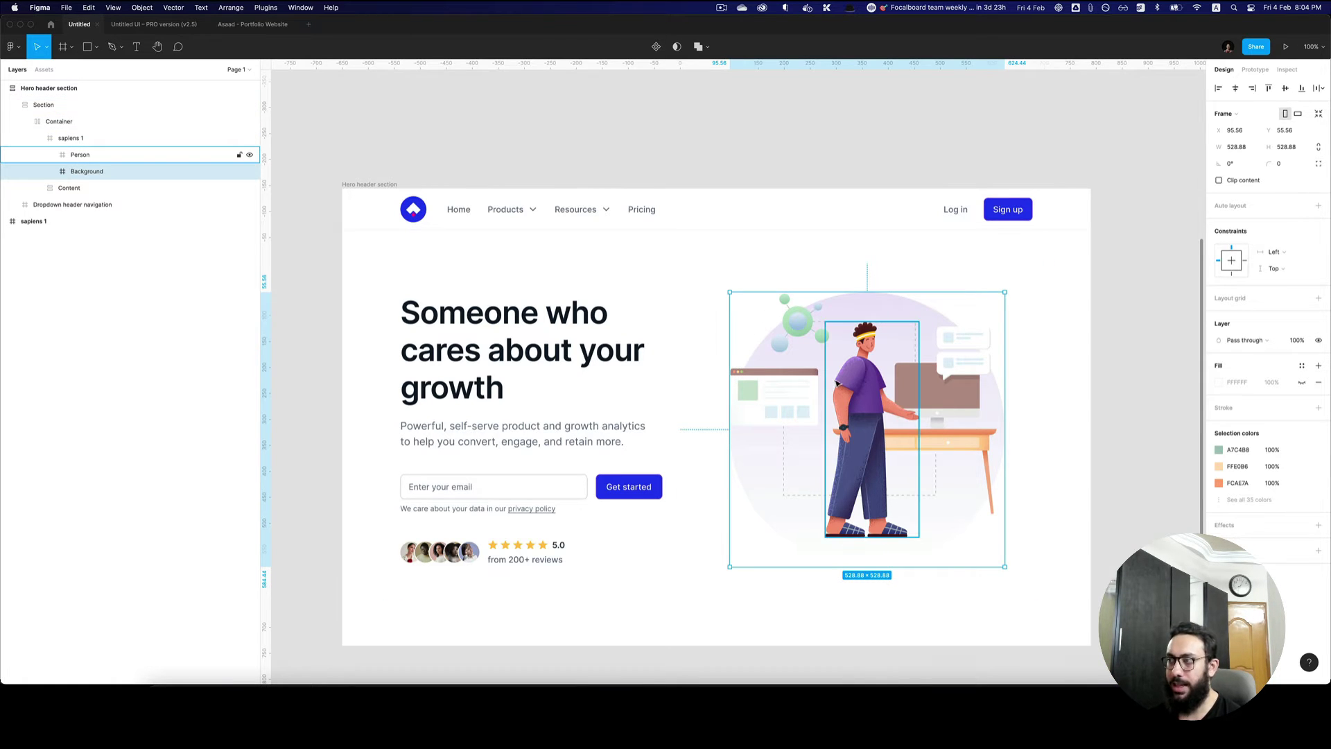
left_click(851, 385)
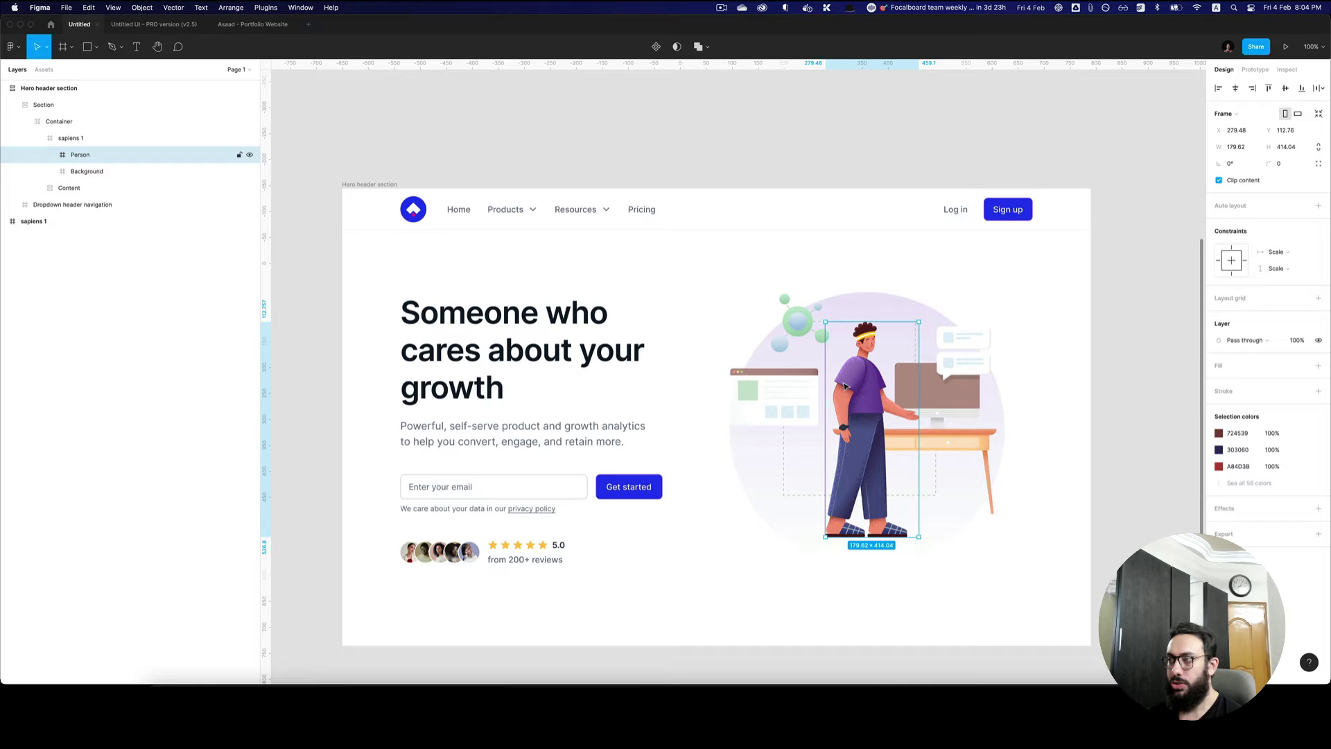
left_click(929, 372)
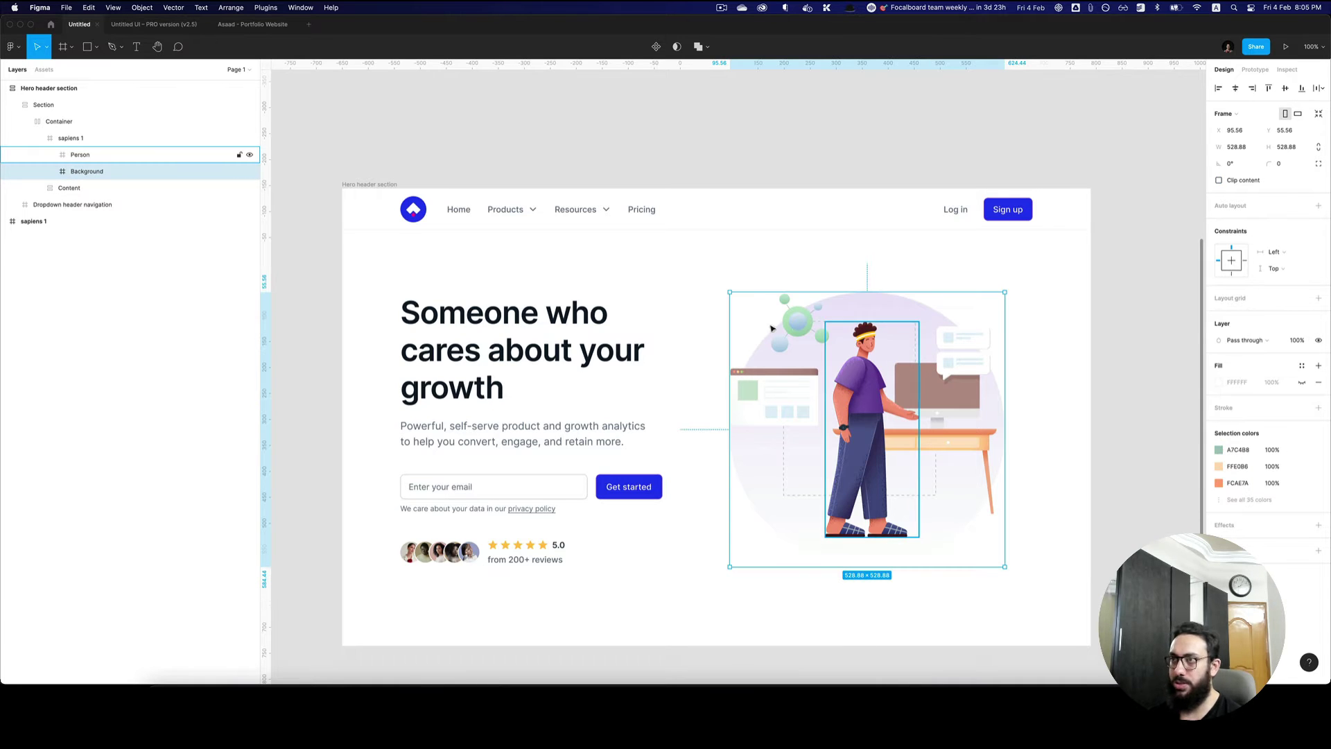
- Select the Hero header section frame, then switch to ProtoPie and set a custom device size of 1440 × 880 with density 1
left_click(368, 186)
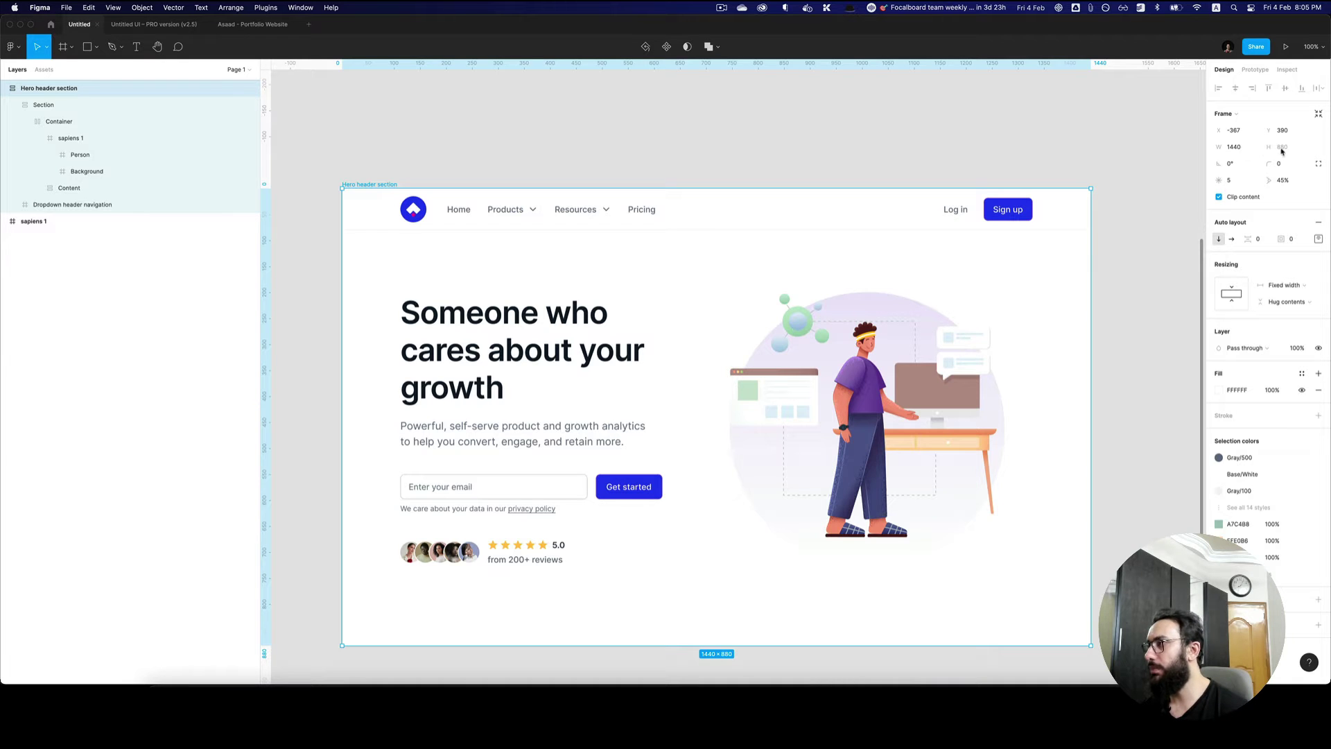
key("super+Tab")
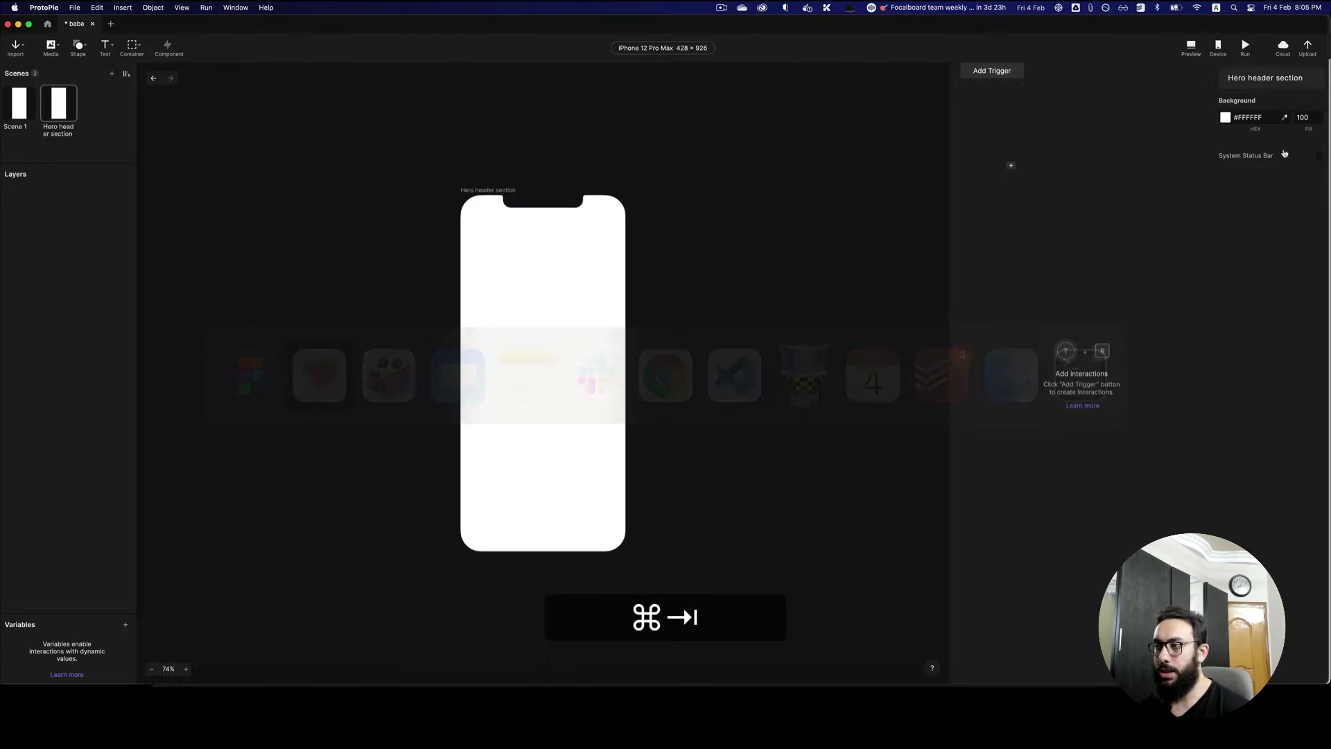
left_click(664, 49)
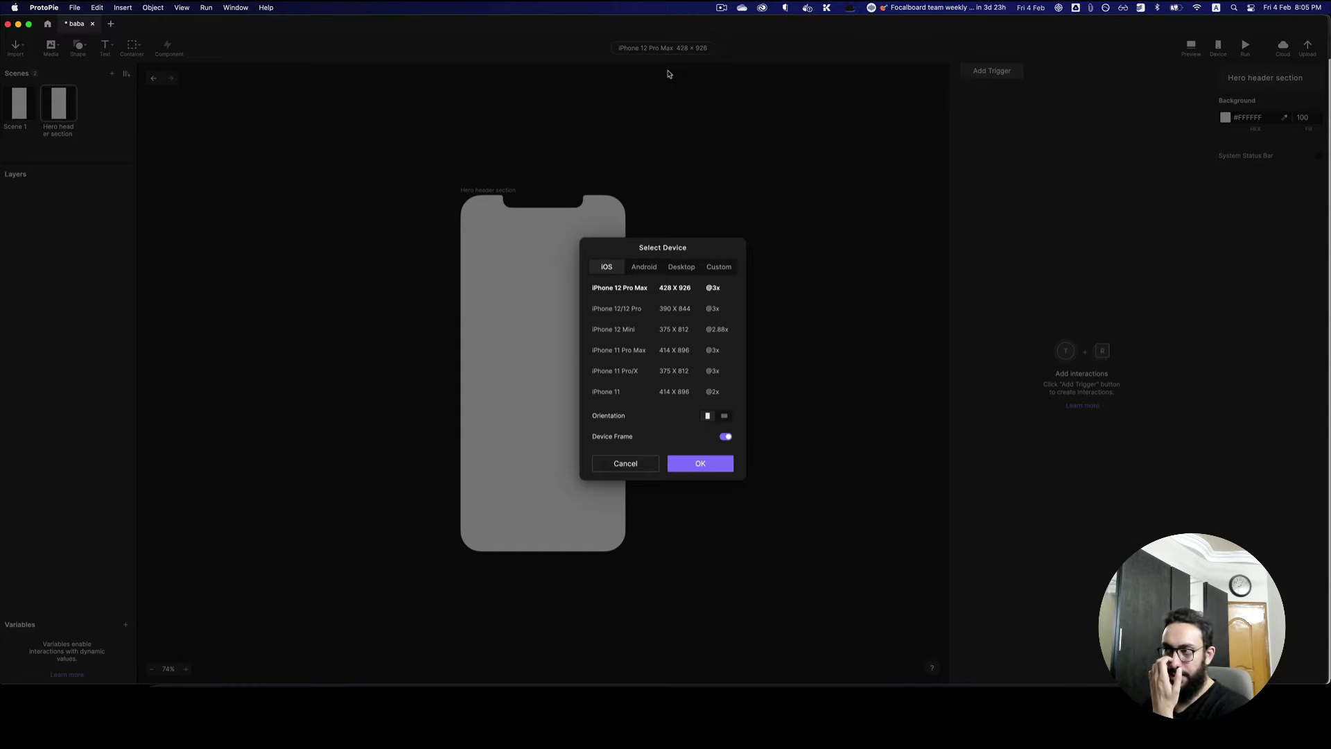
left_click(716, 268)
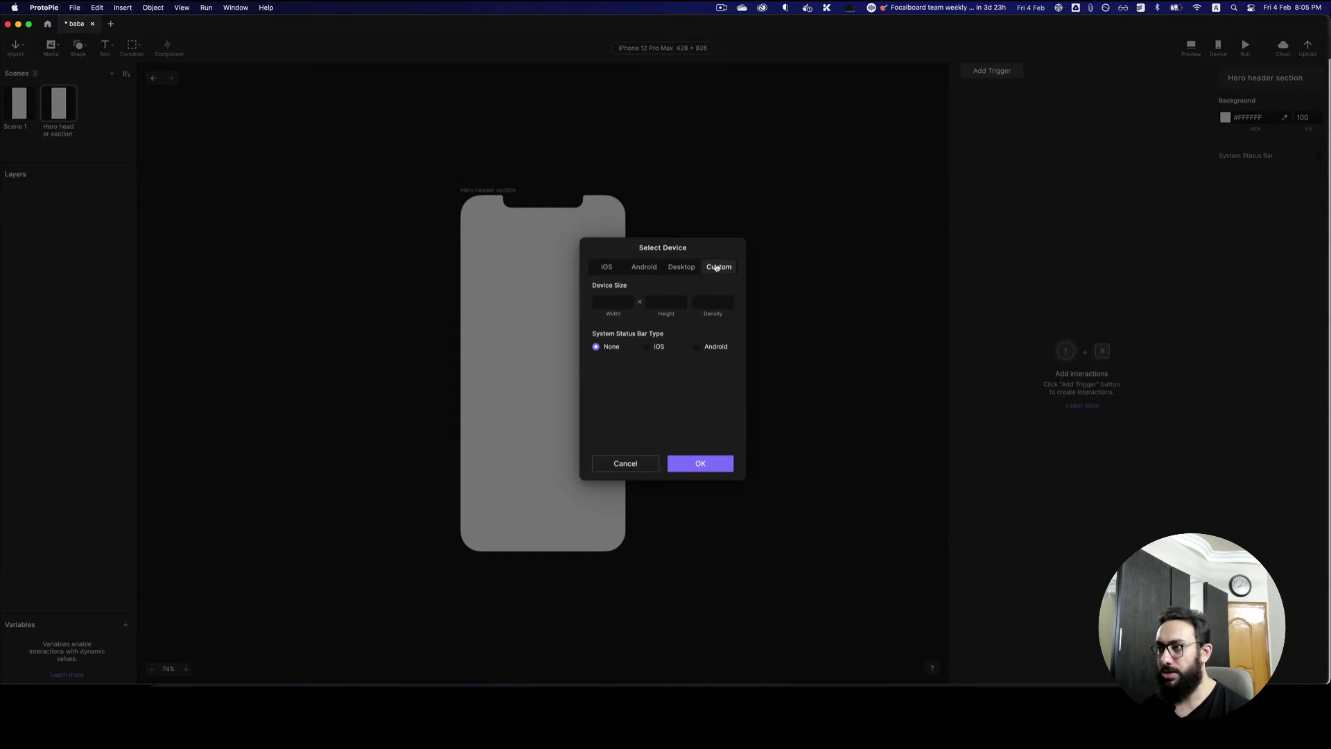
left_click(613, 303)
type("11")
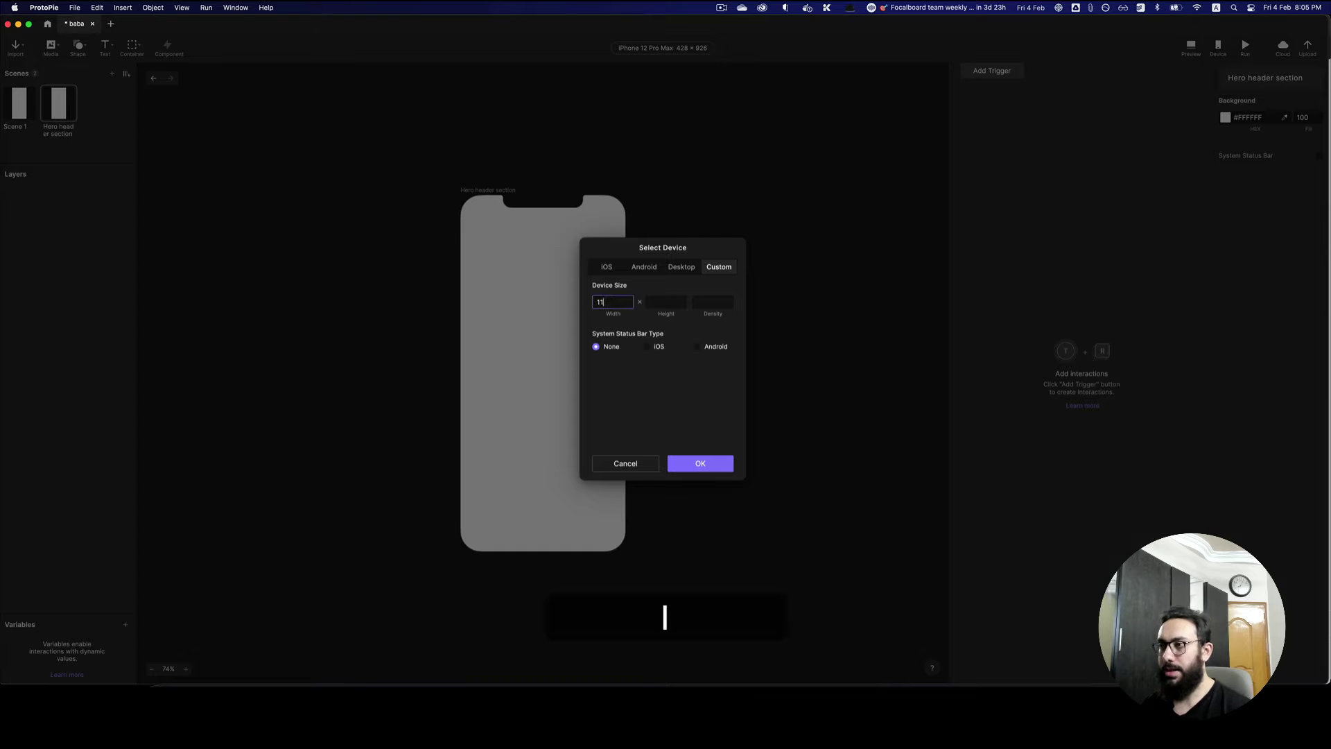
key("super+a")
type("44")
key("super+a")
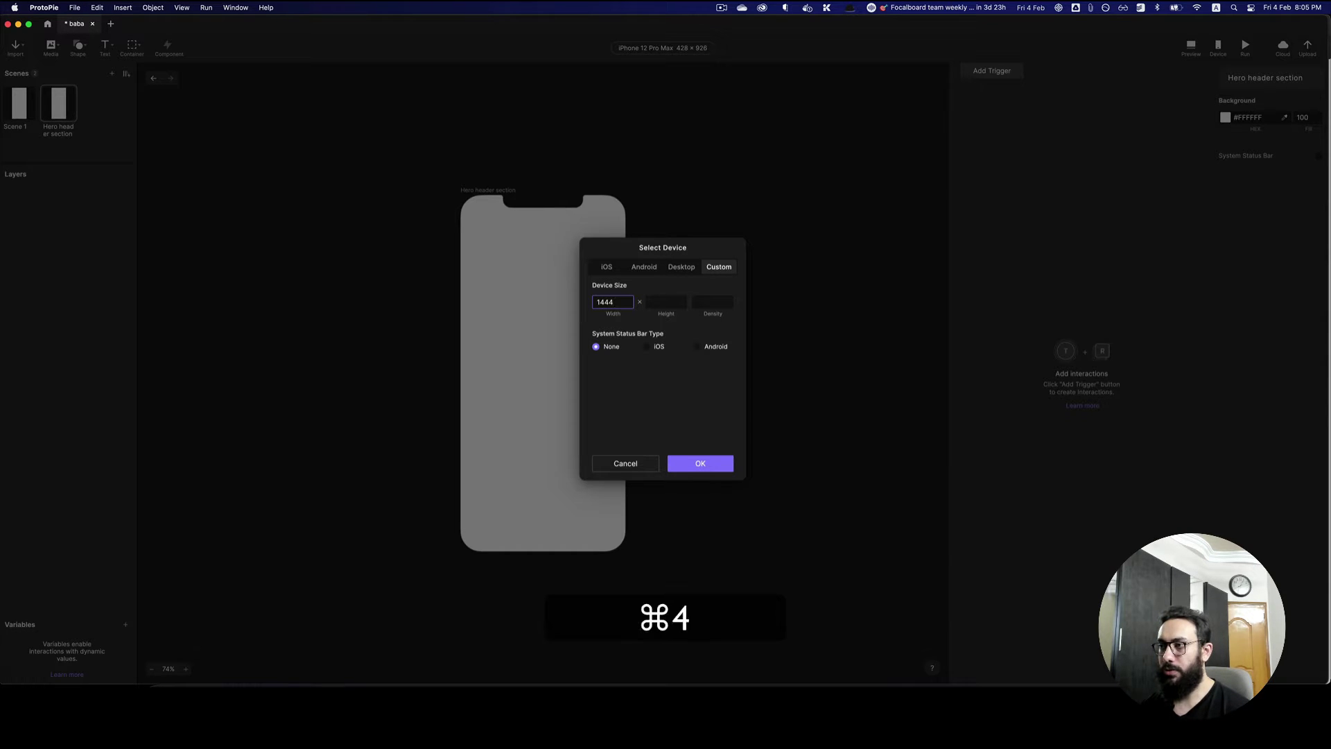
type("1440")
key("Tab")
type("880")
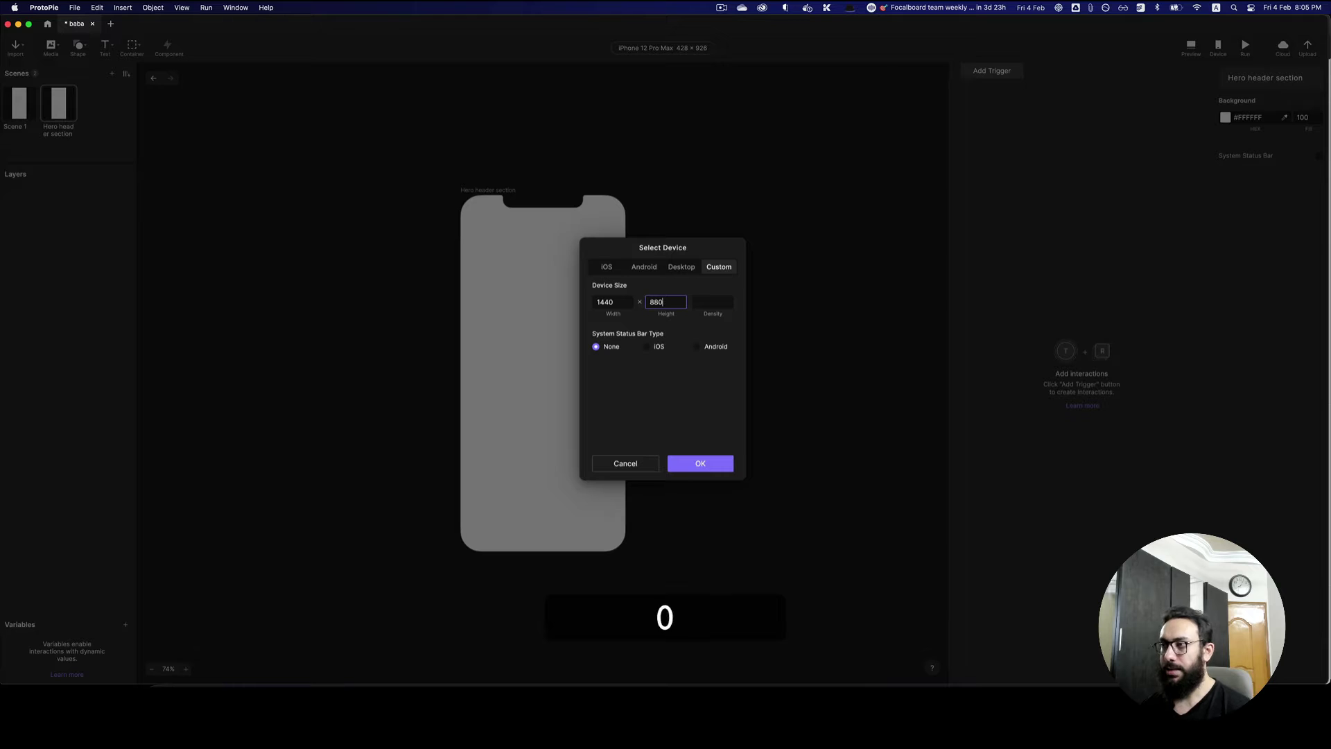
key("Tab")
type("1")
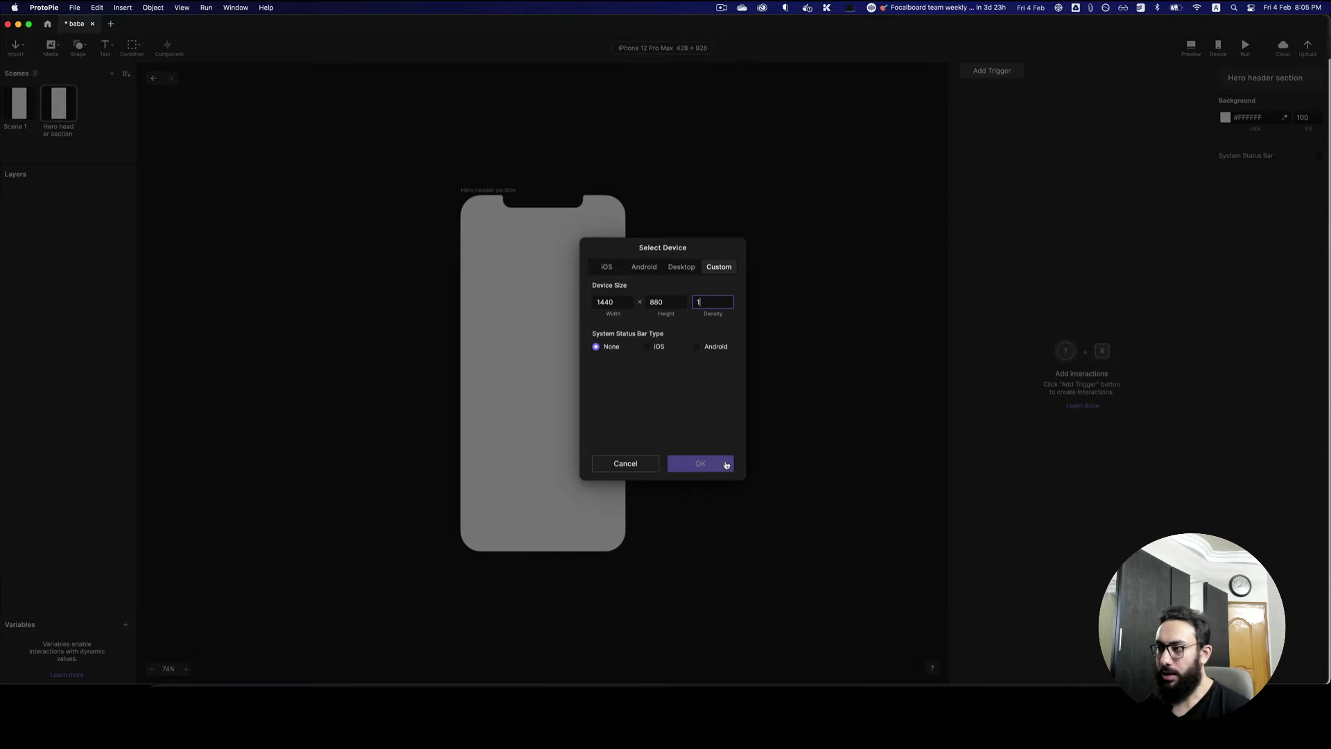
left_click(725, 463)
- Switch to Figma and export the selected Hero header section frame as a scene with the ProtoPie plugin
key("super+Tab")
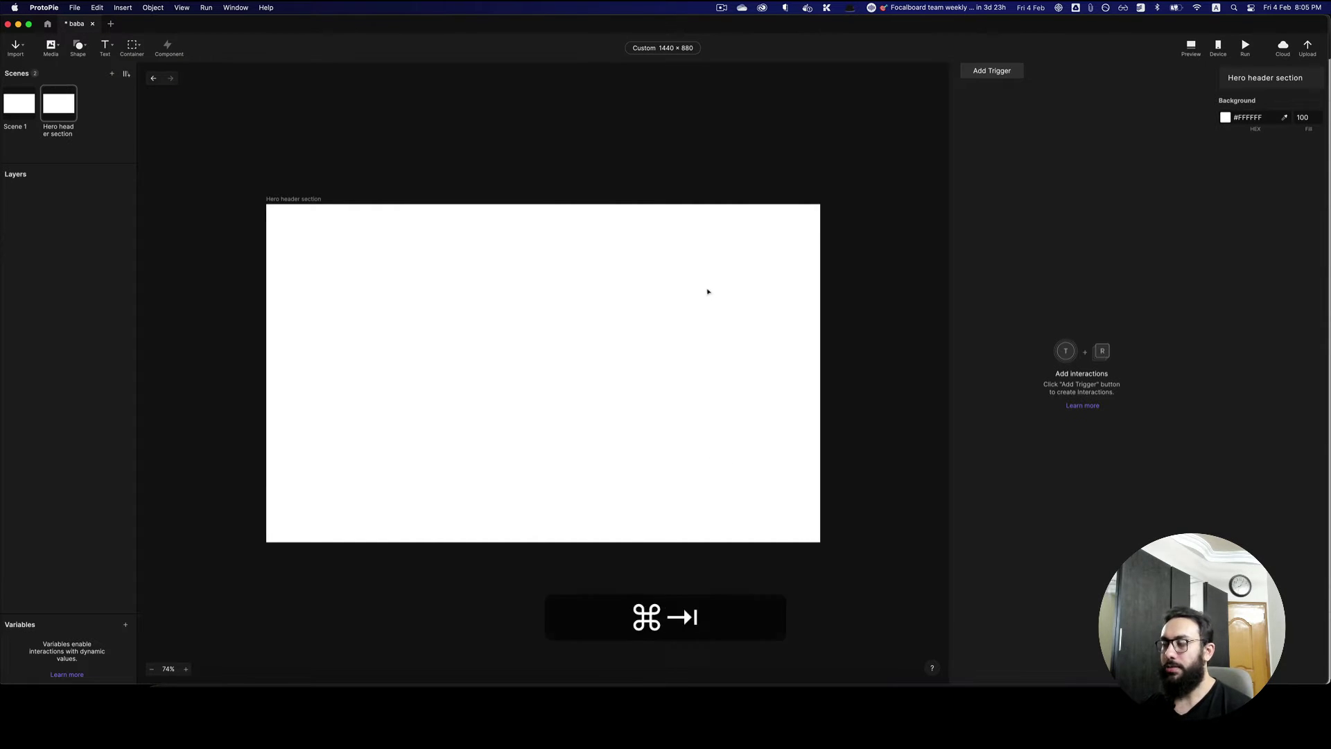
key("super+p")
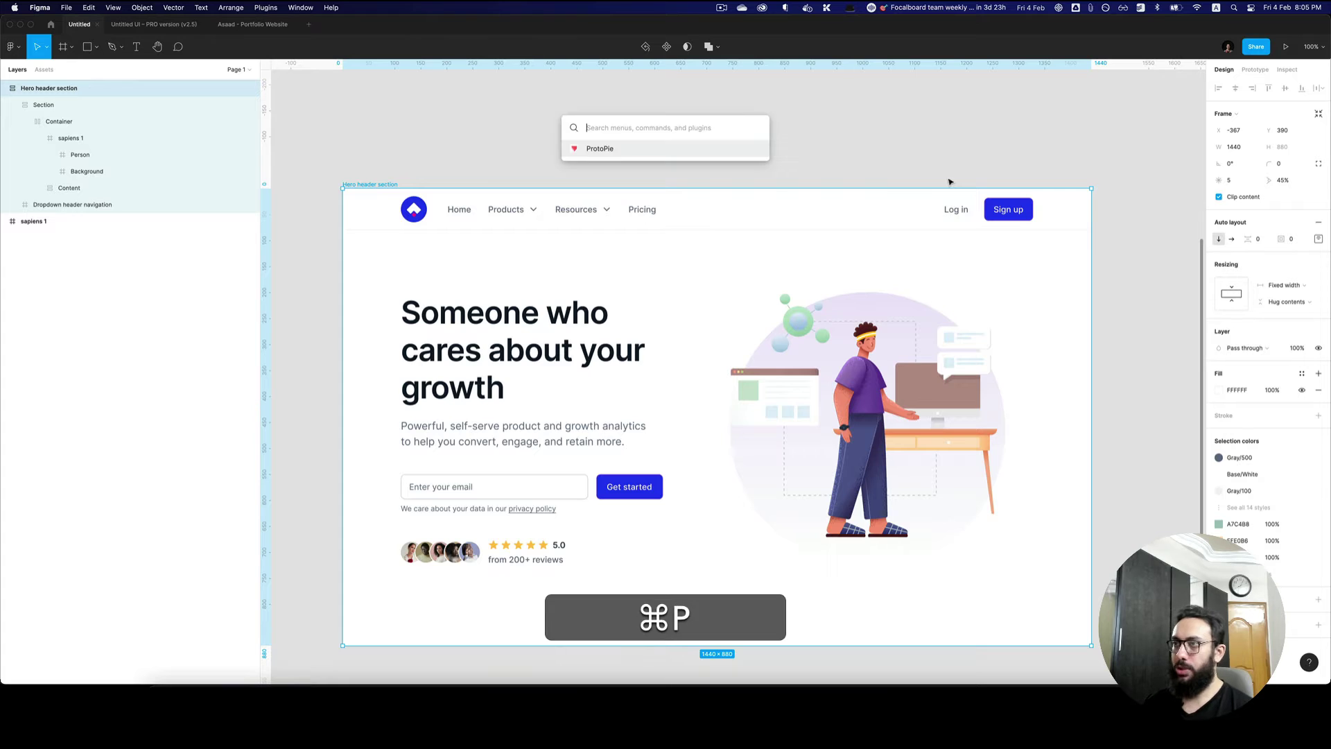
type("protp")
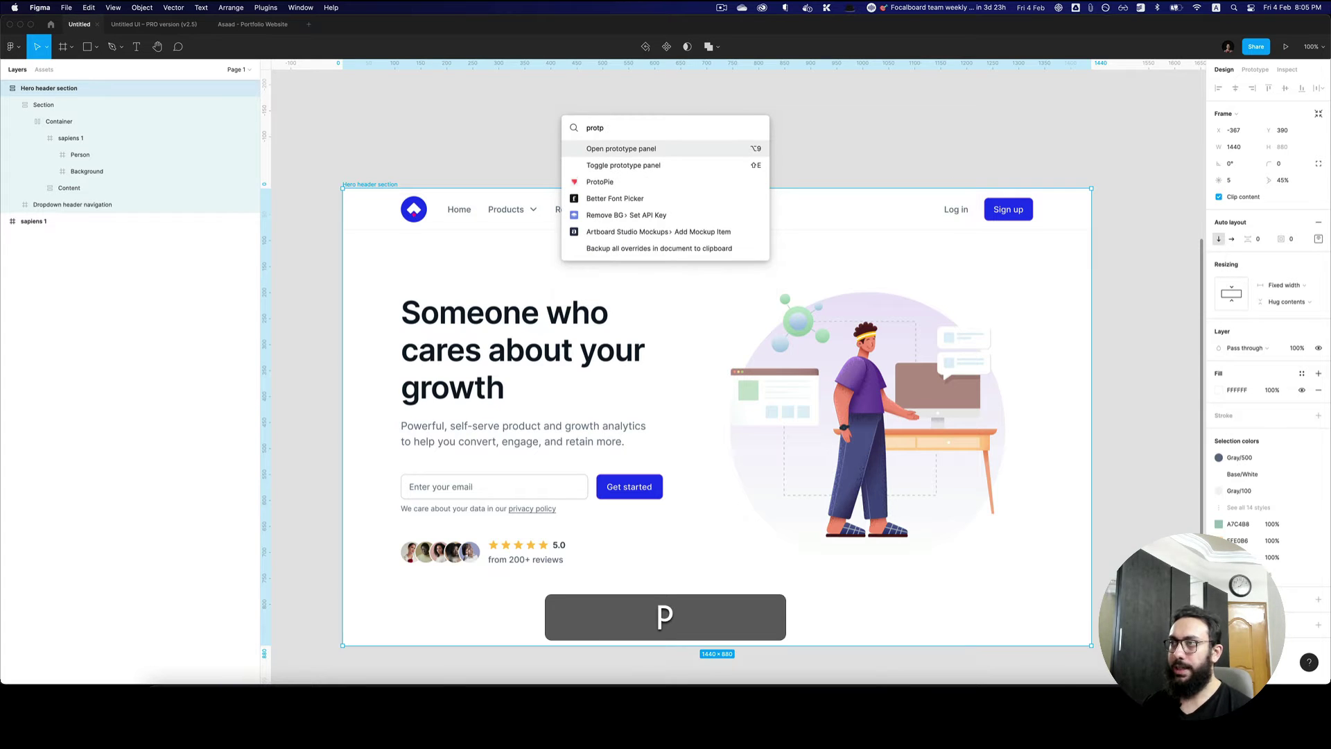
key("Down")
key("Down")
key("Return")
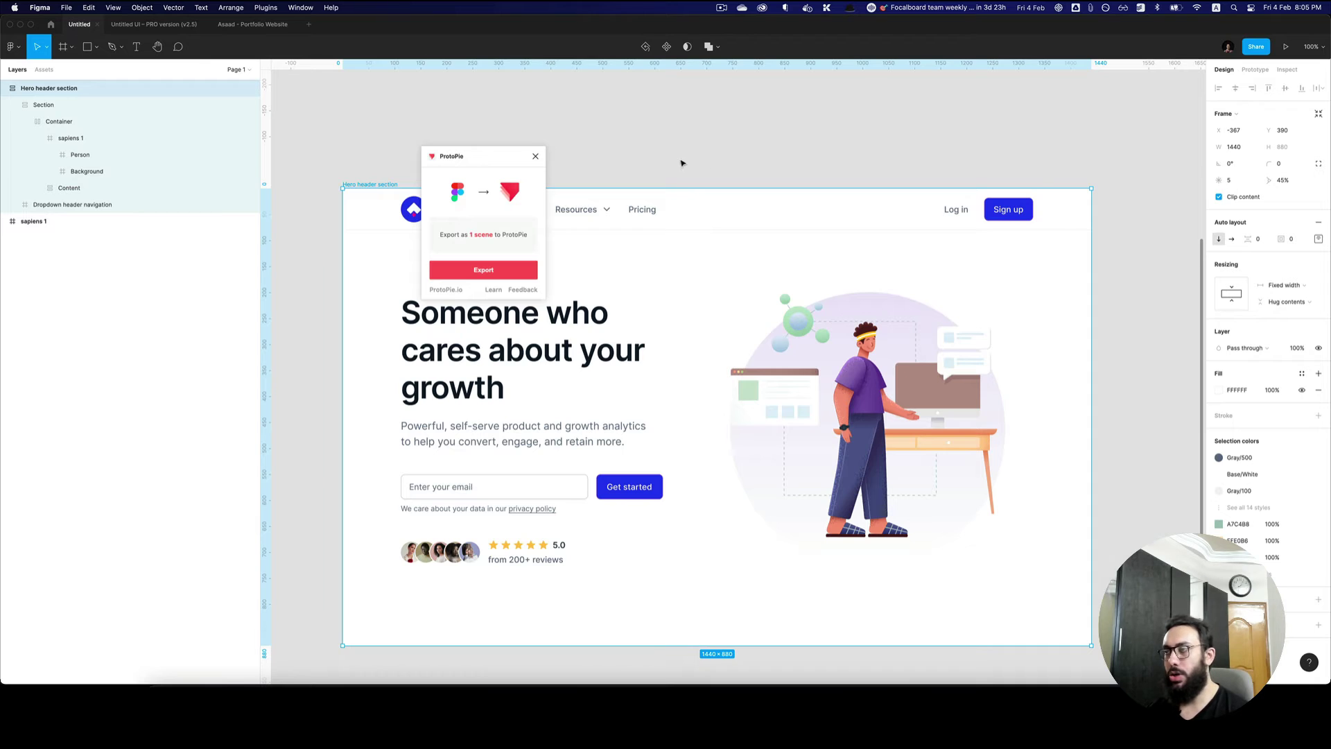
left_click(481, 271)
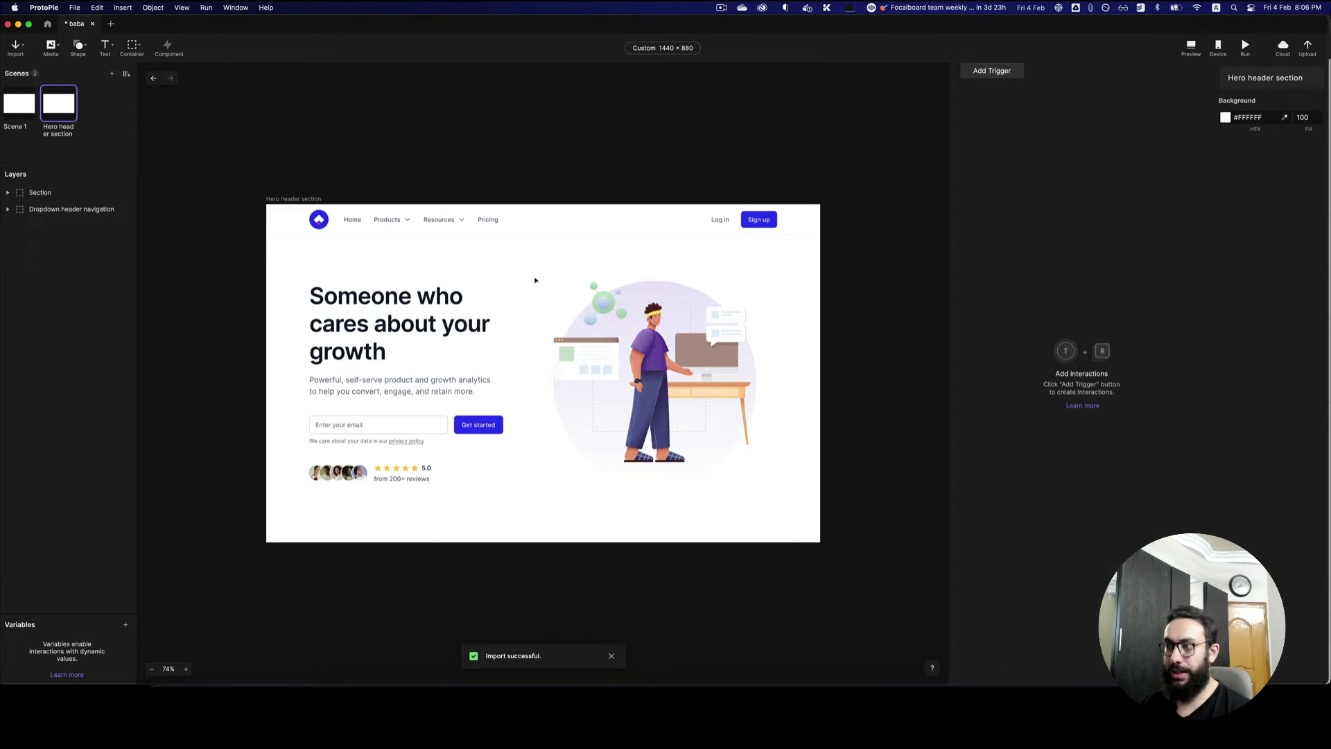
- Examine the imported illustration of the person and its background up close in the ProtoPie scene
key("super")
left_click(629, 406, "super")
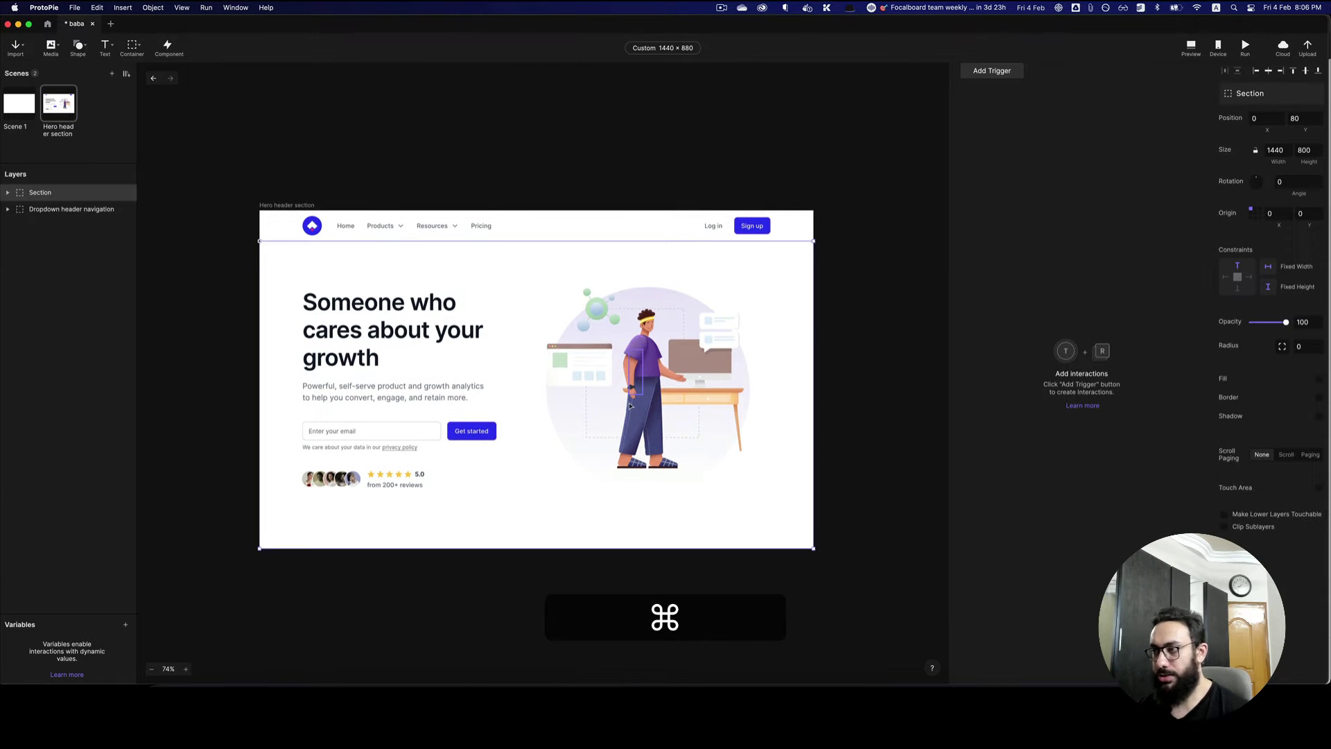
key("super+equal")
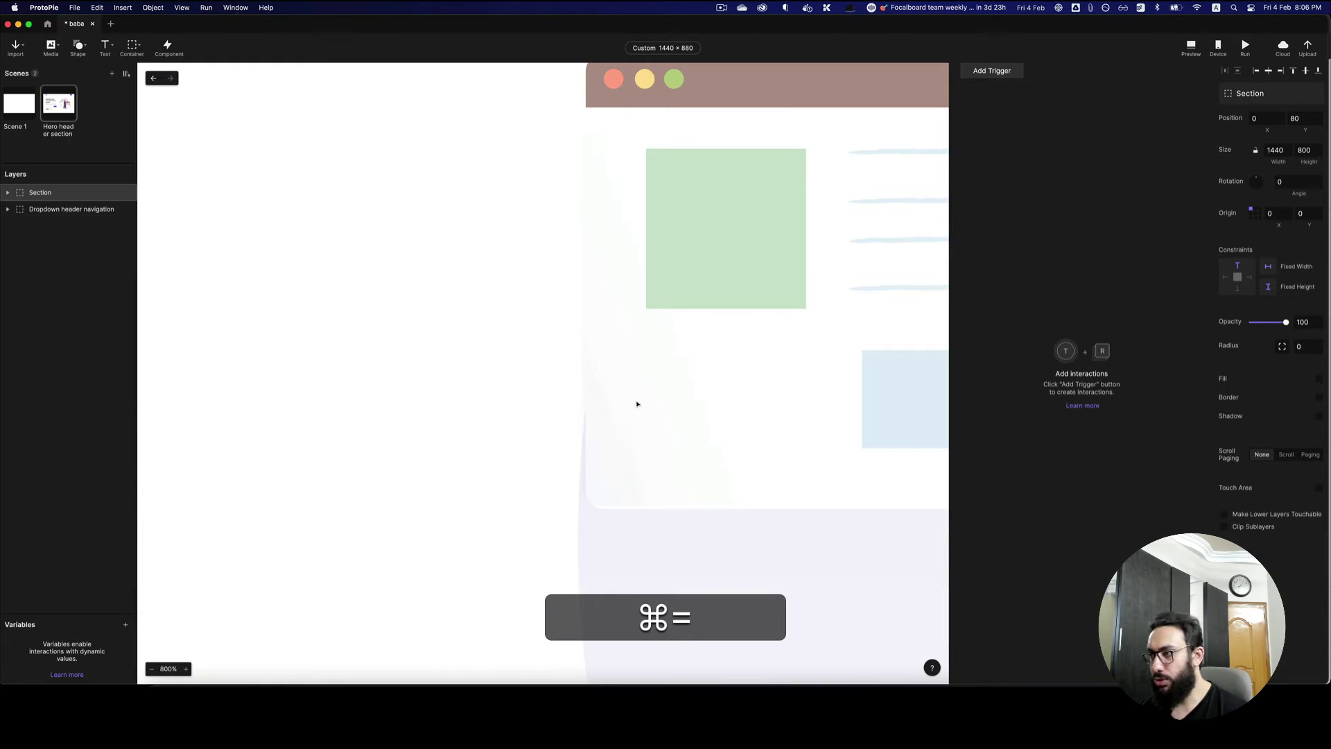
key("space")
scroll(600, 294, "right", 5)
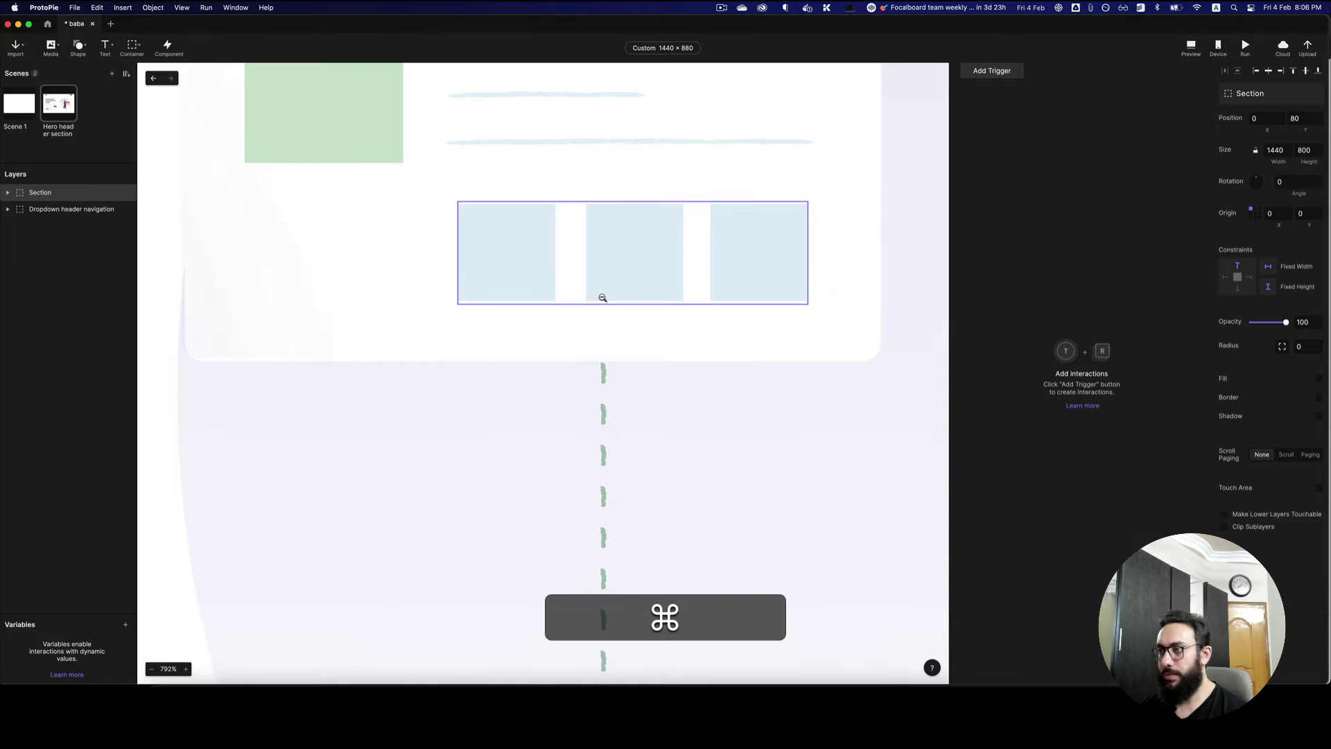
key("super+minus")
key("space")
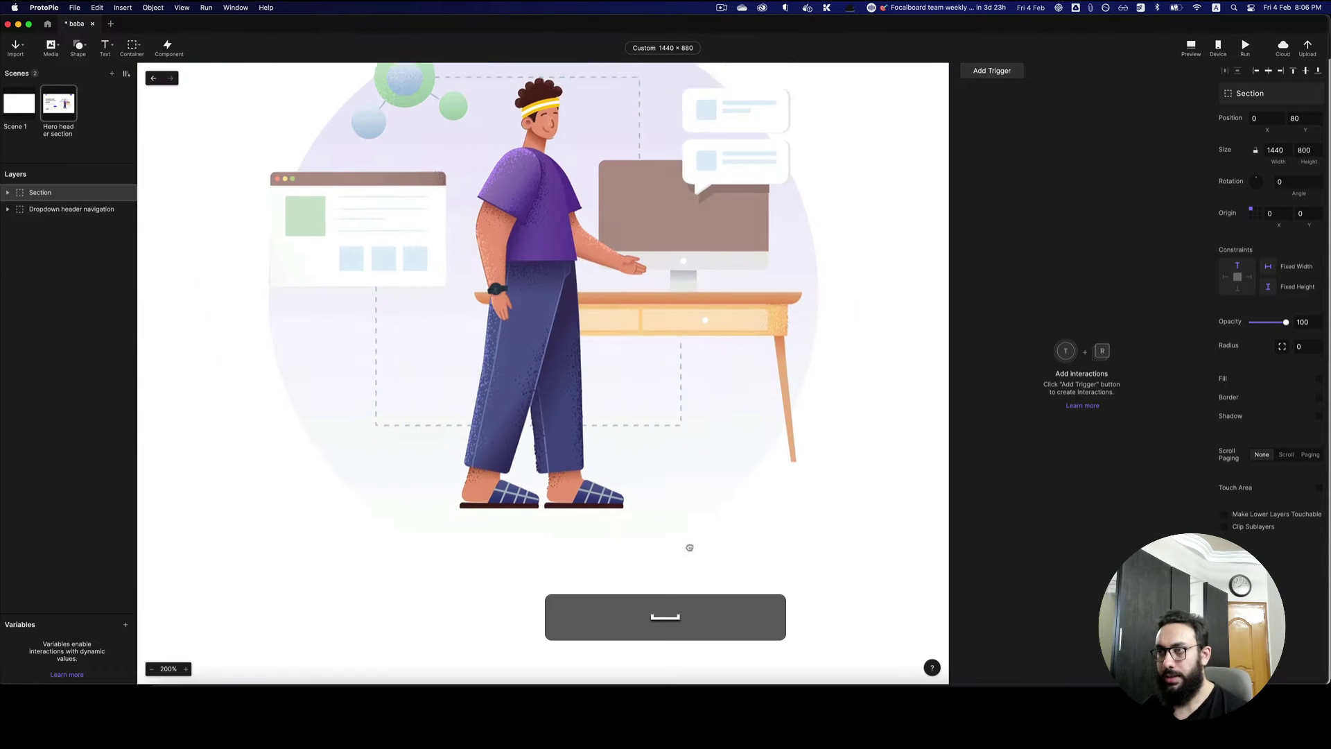
- Compare the imported ProtoPie scene with the Figma frame, and view the whole scene at 100% in ProtoPie with nothing selected
scroll(542, 340, "left", 2)
key("super")
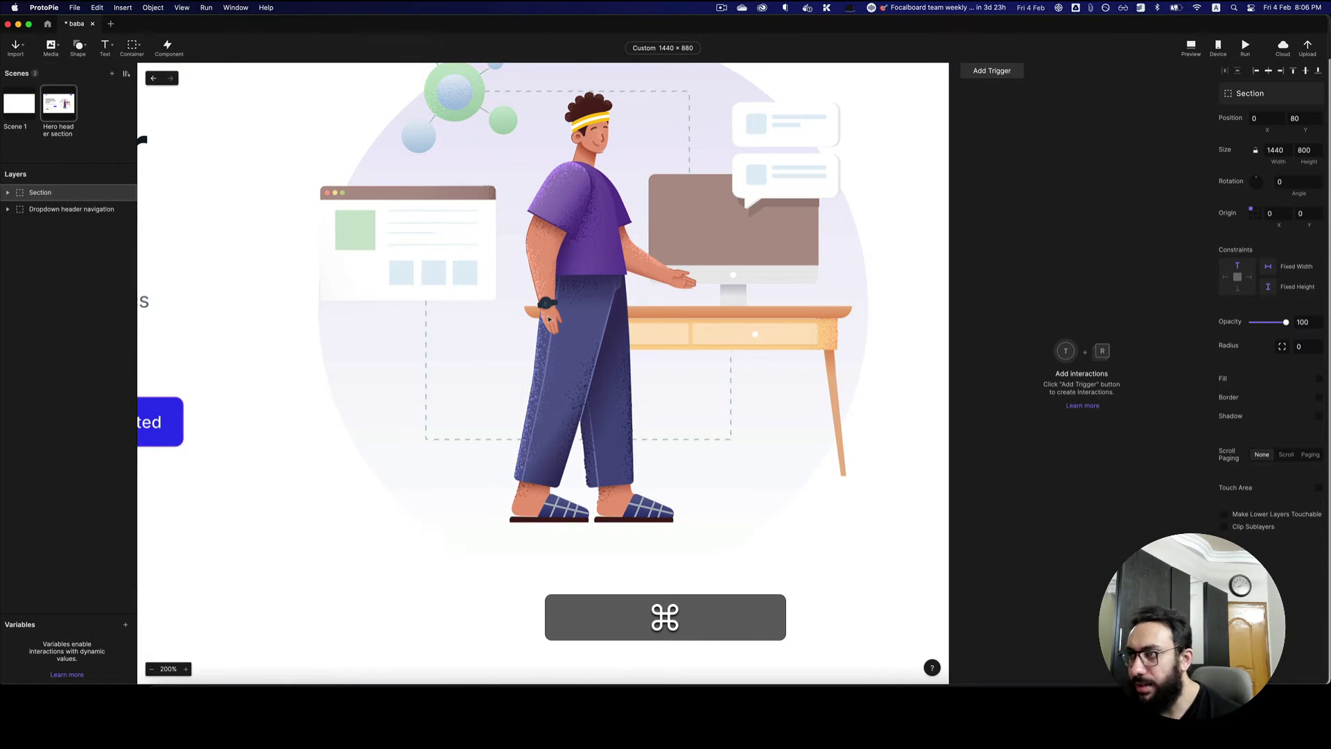
key("super+Tab")
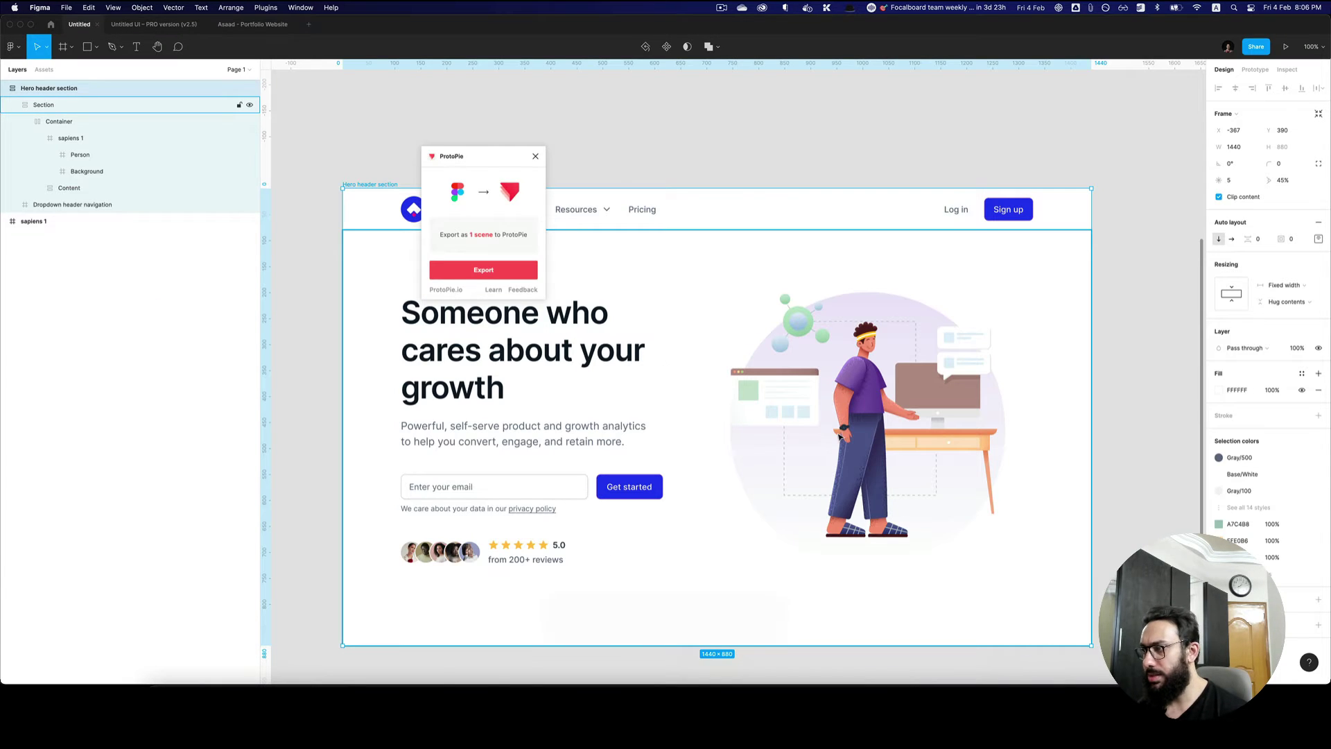
key("super+Tab")
key("super+0")
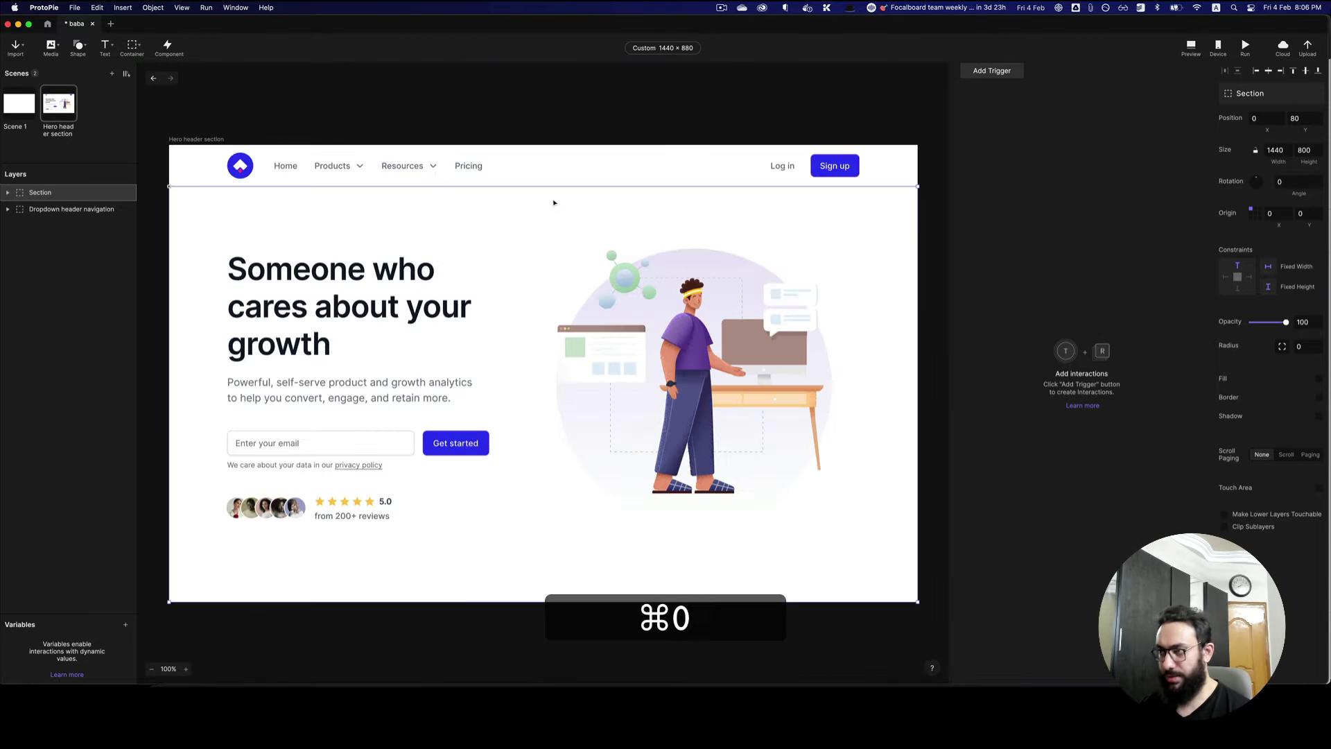
left_click(598, 107)
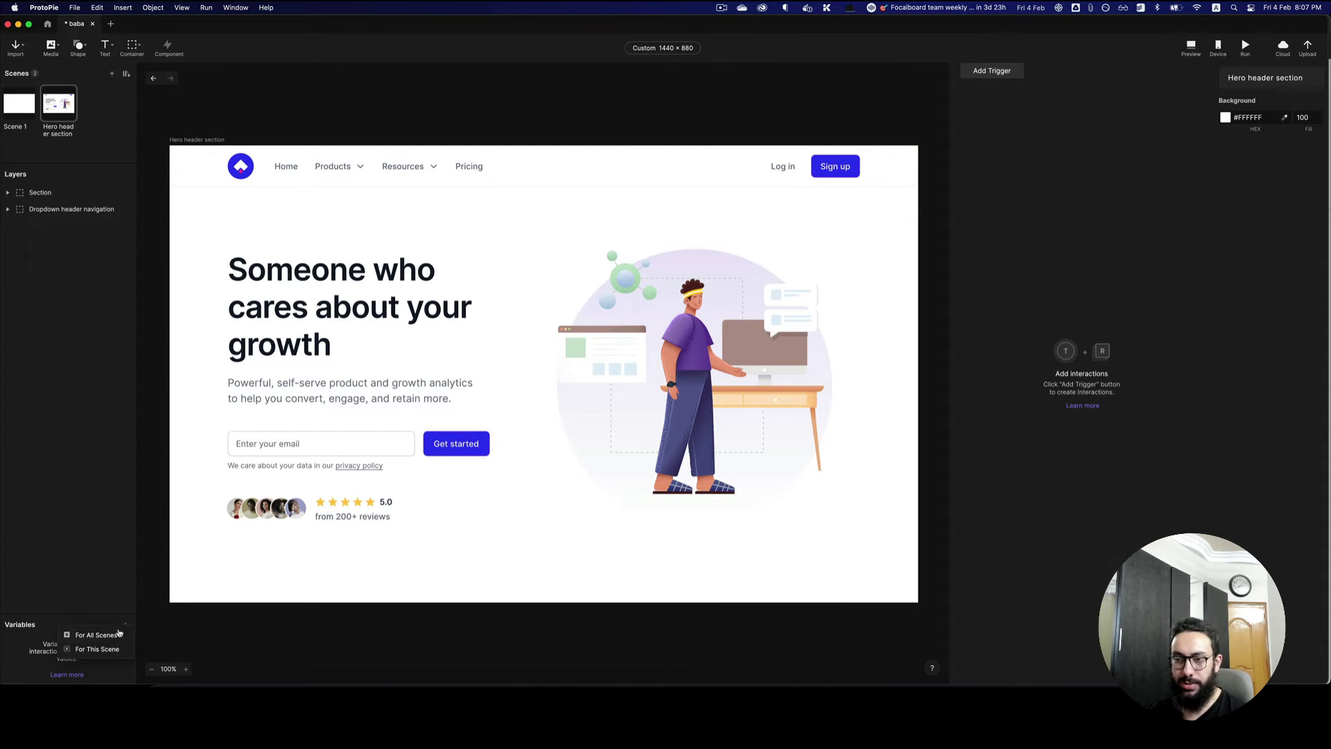
left_click(109, 638)
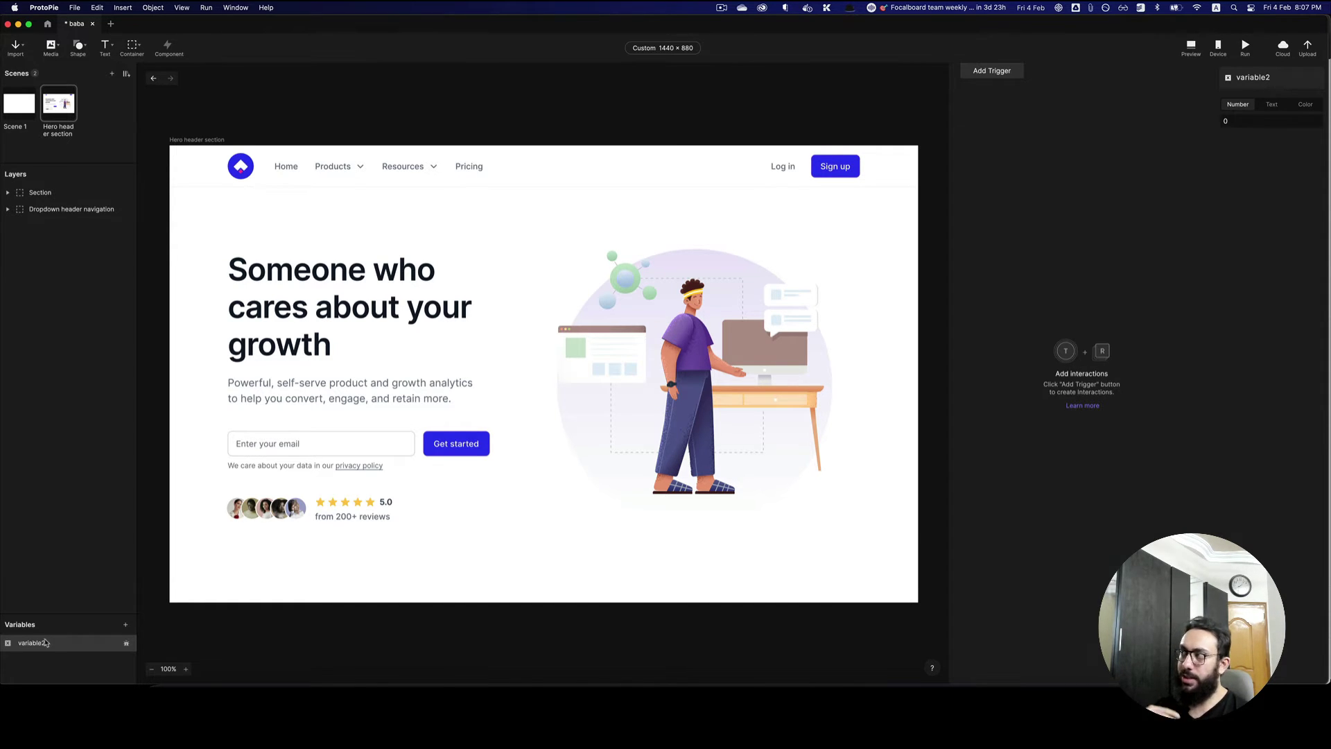
key("BackSpace")
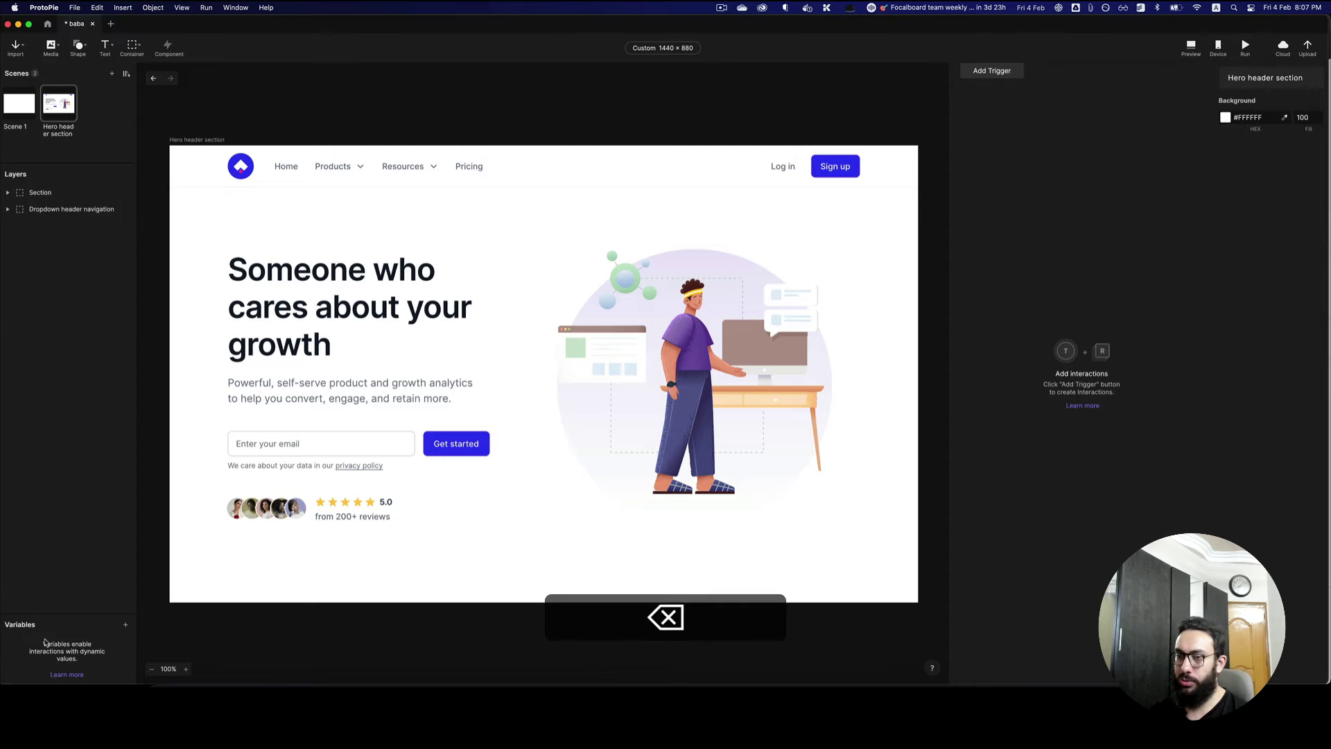
left_click(126, 624)
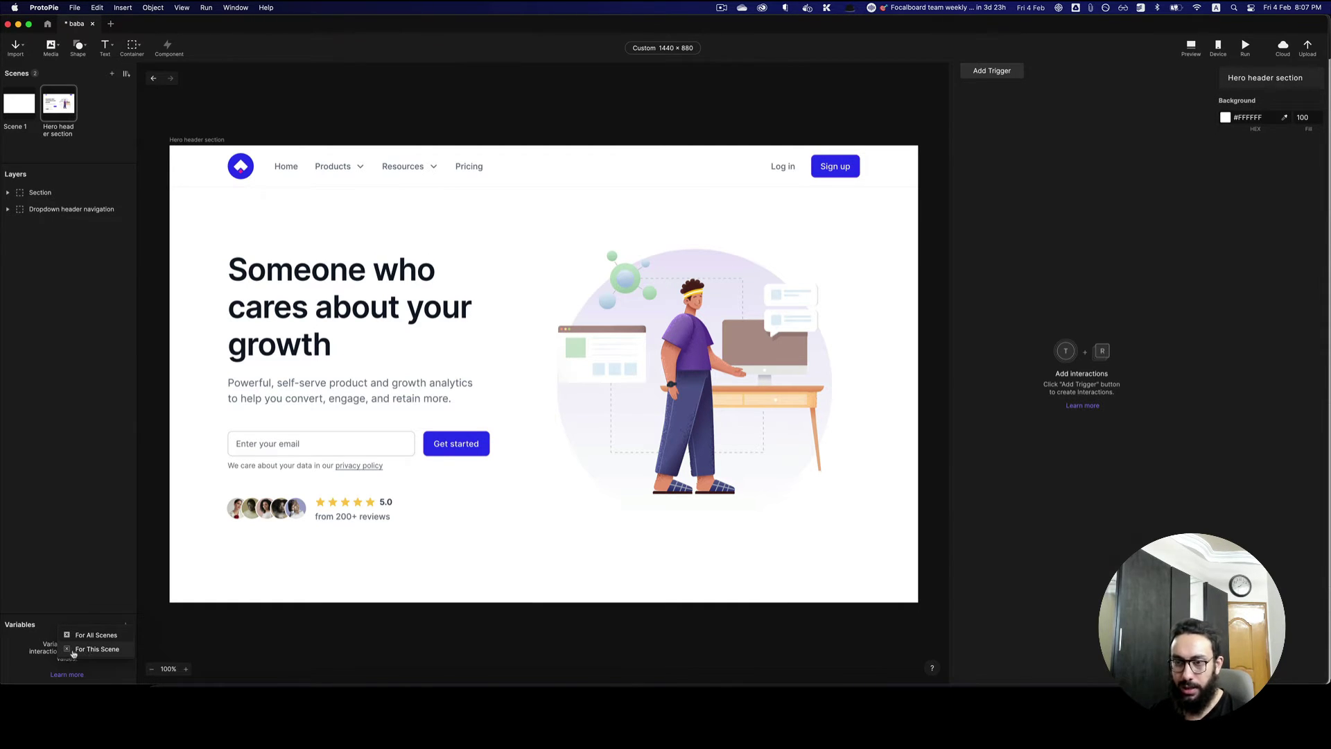
left_click(39, 624)
left_click(66, 622)
left_click(40, 676)
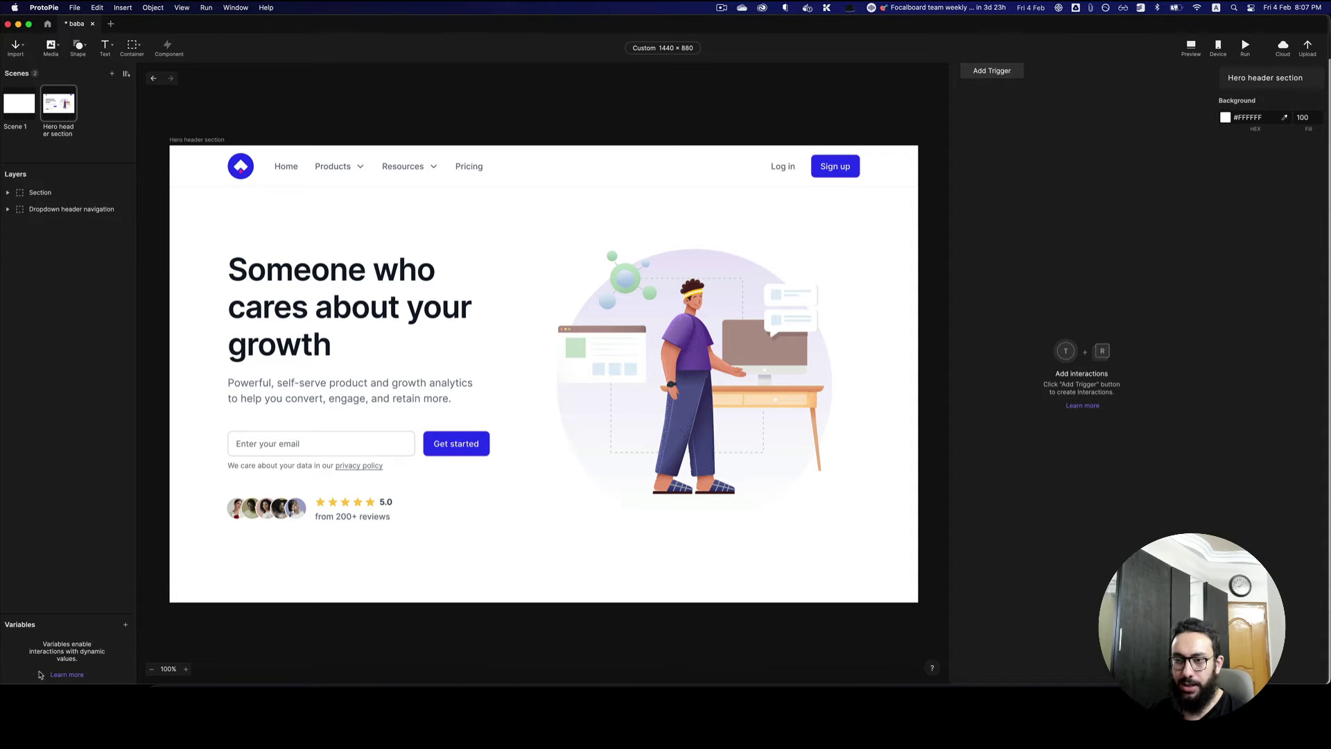
- Create a variable for this scene only and name it xMouse
left_click(125, 624)
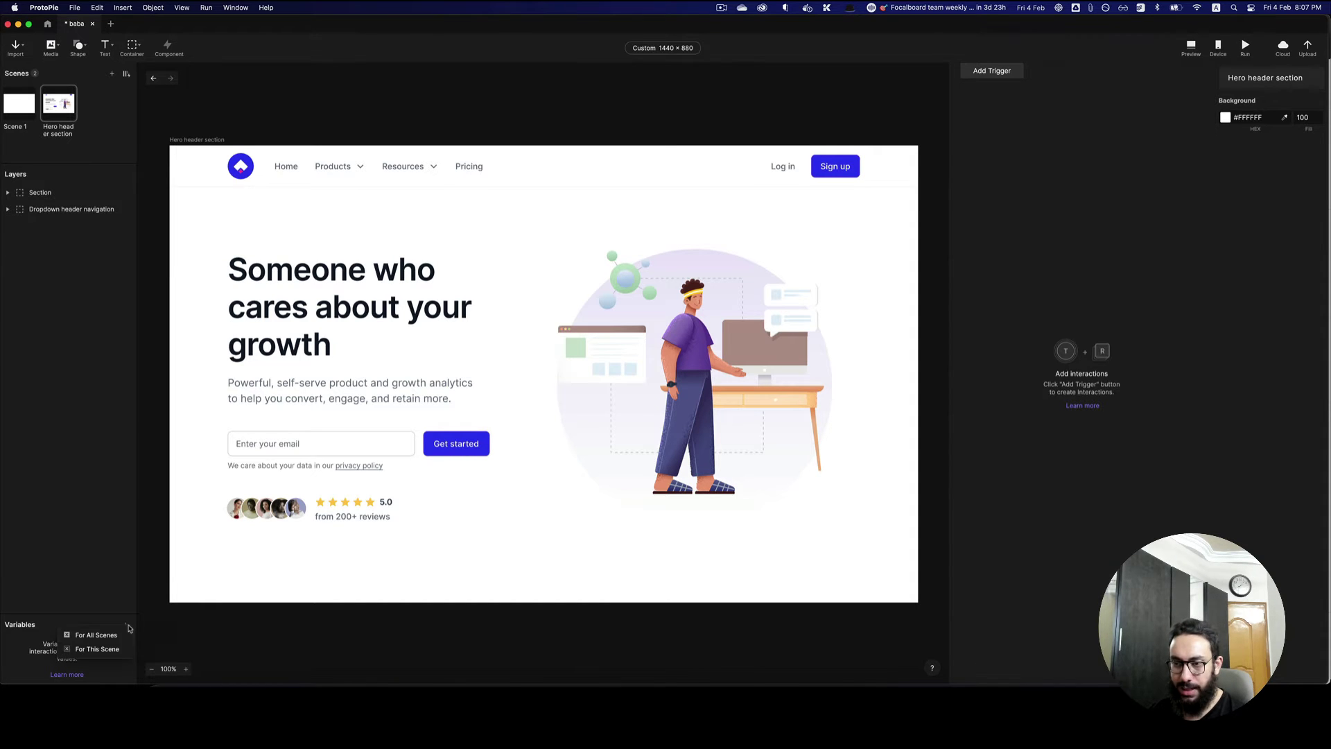
left_click(102, 650)
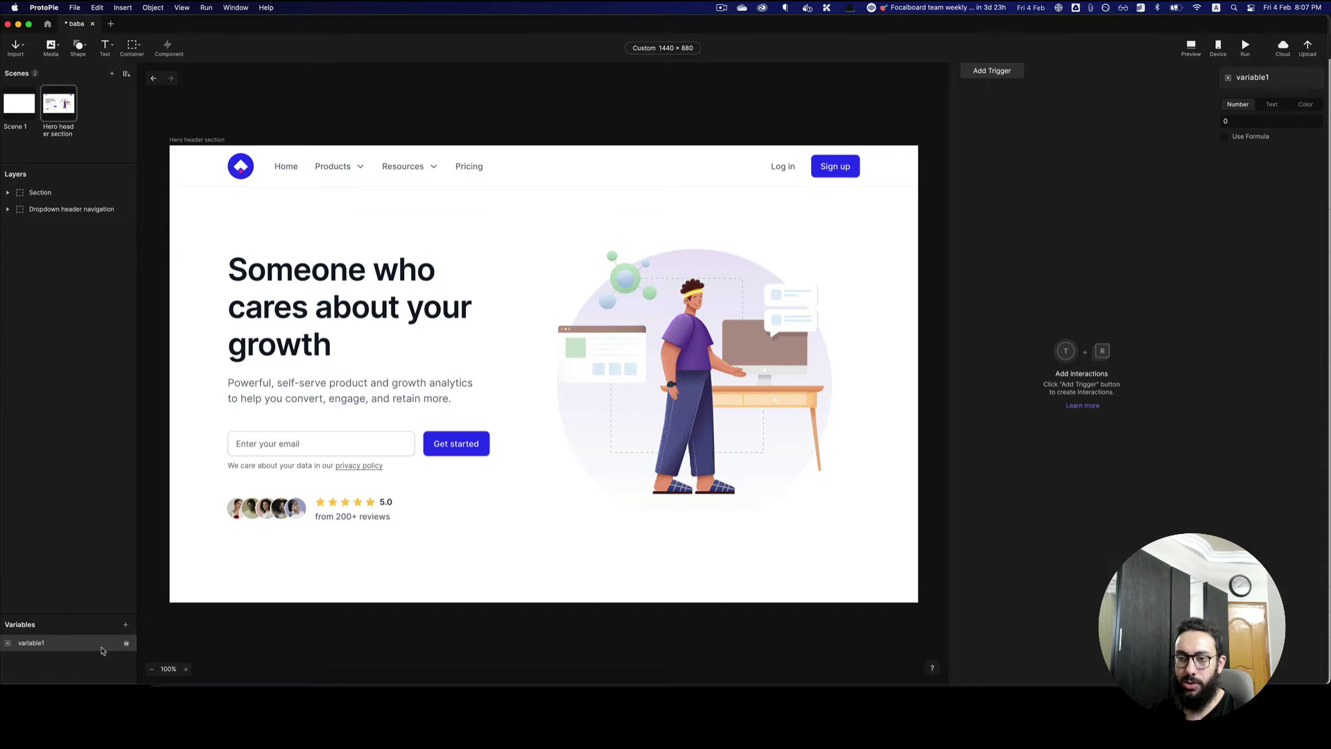
double_click(40, 643)
type("x")
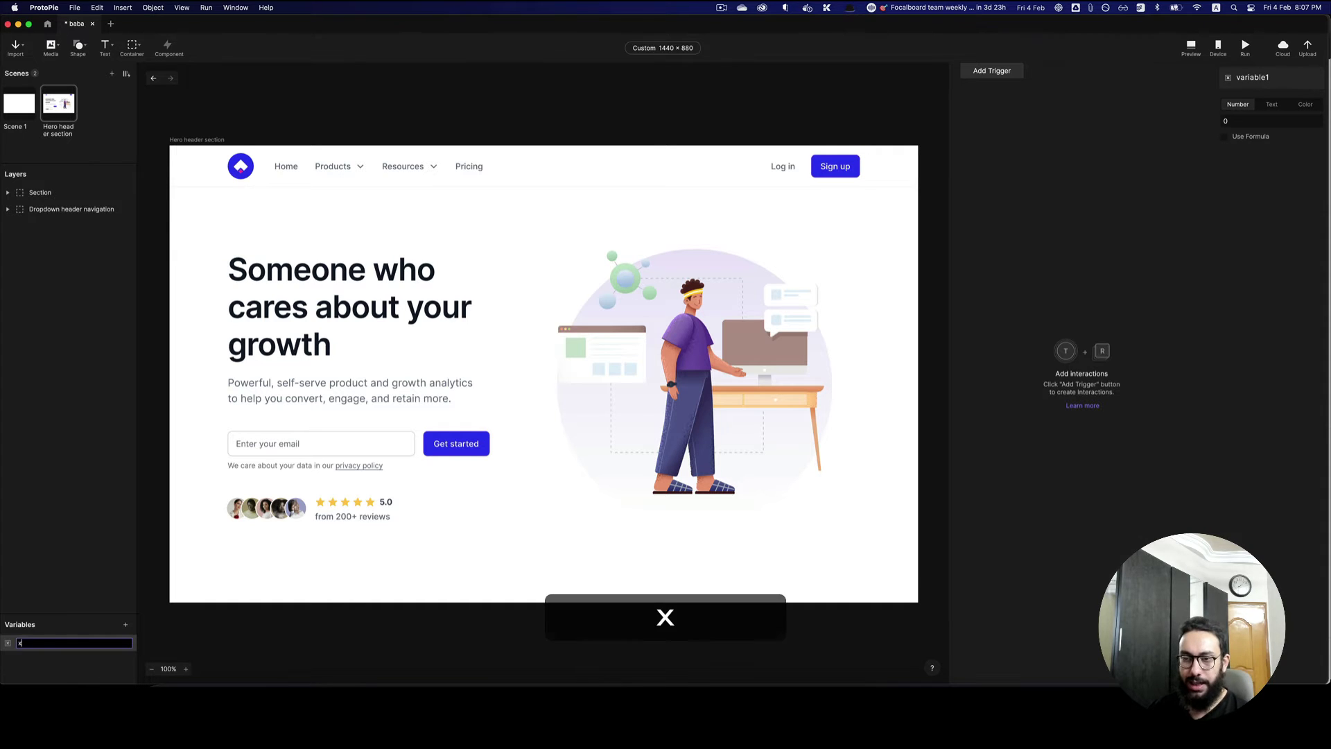
type("MouseO")
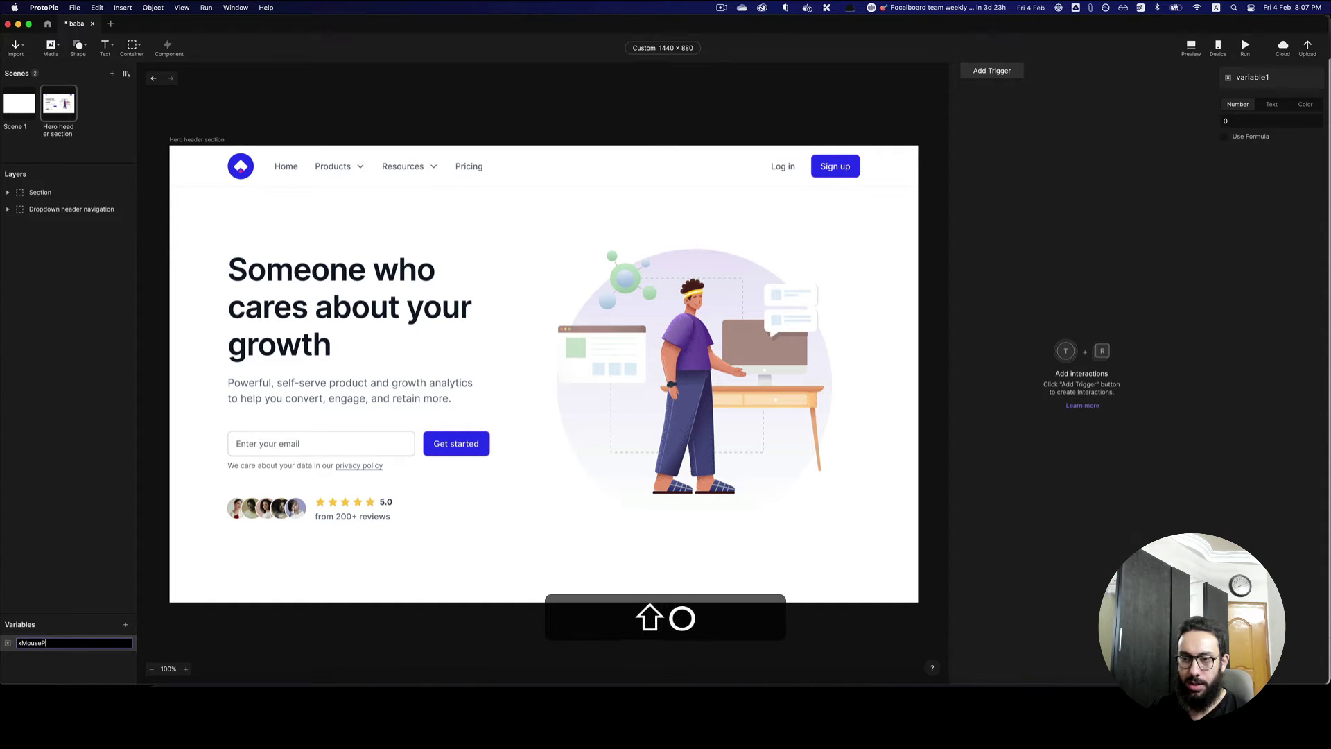
key("BackSpace")
key("Return")
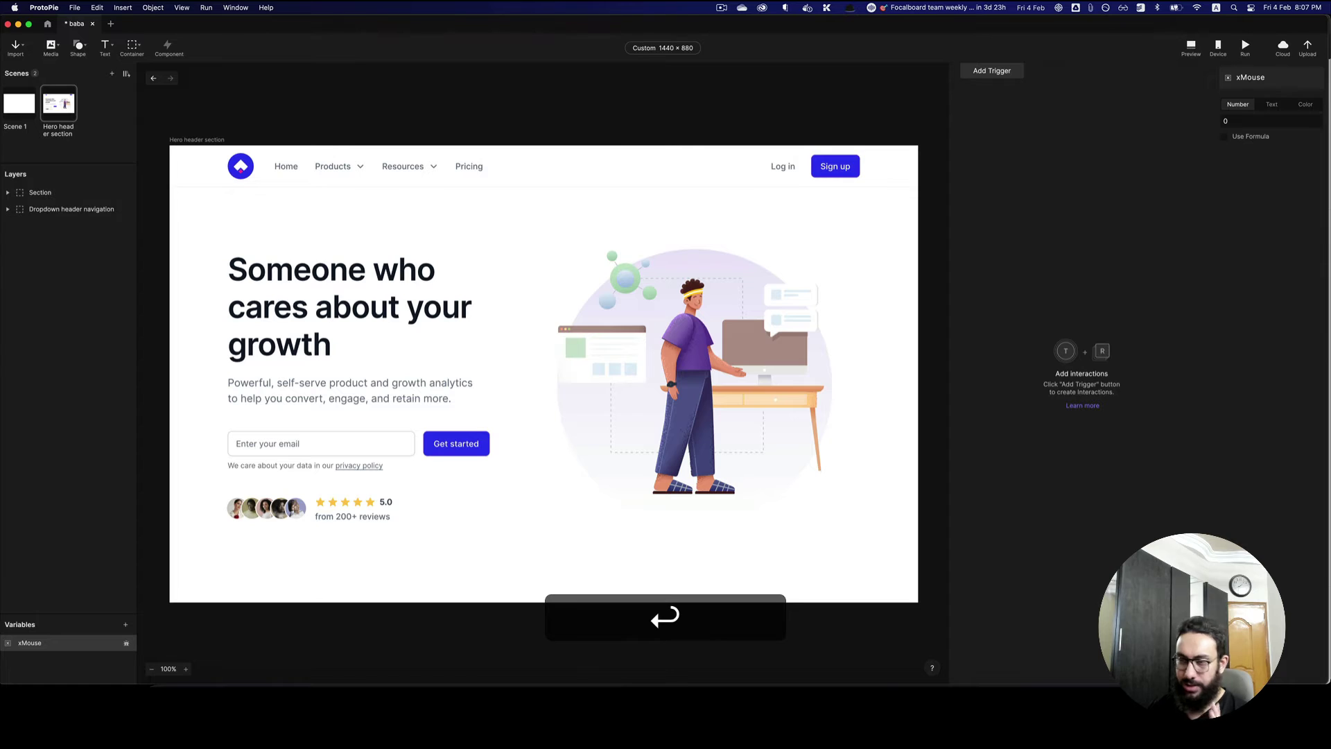
- Make the xMouse variable use a formula and set it to the built-in $mouseX
left_click(1246, 138)
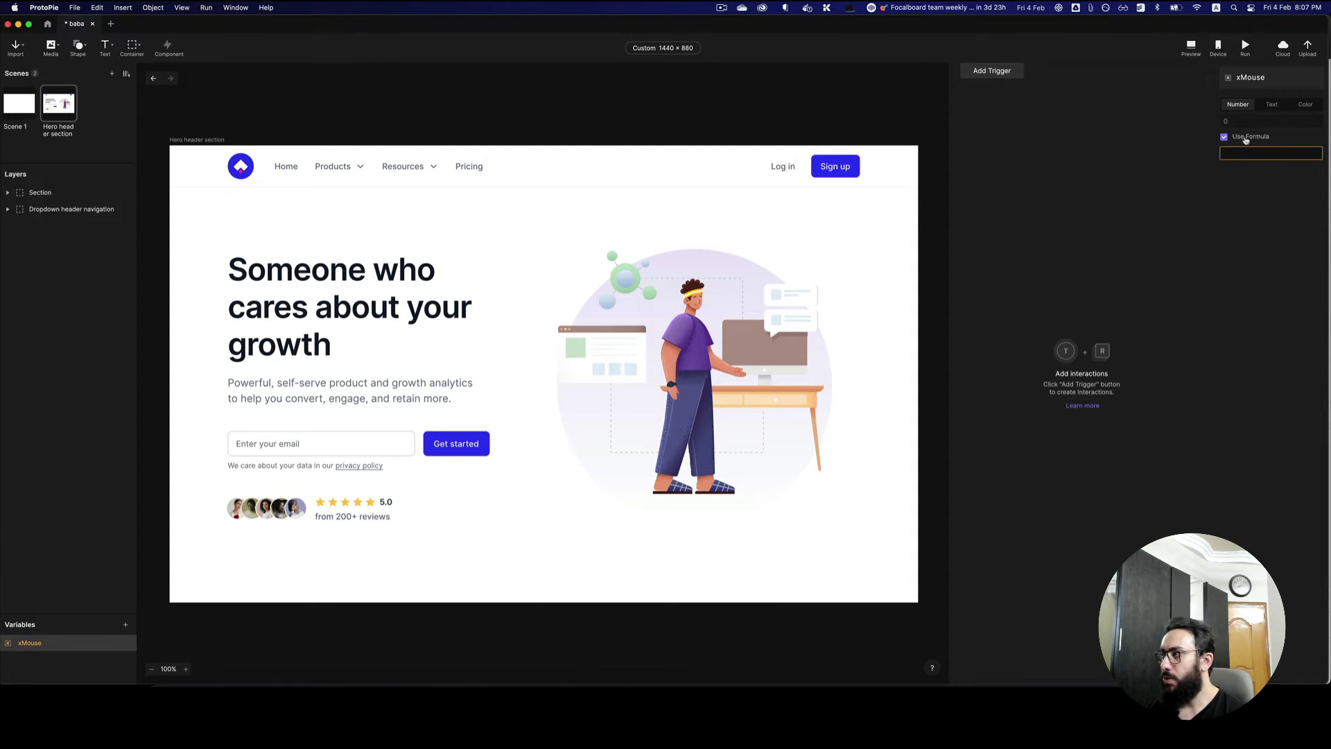
left_click(1251, 152)
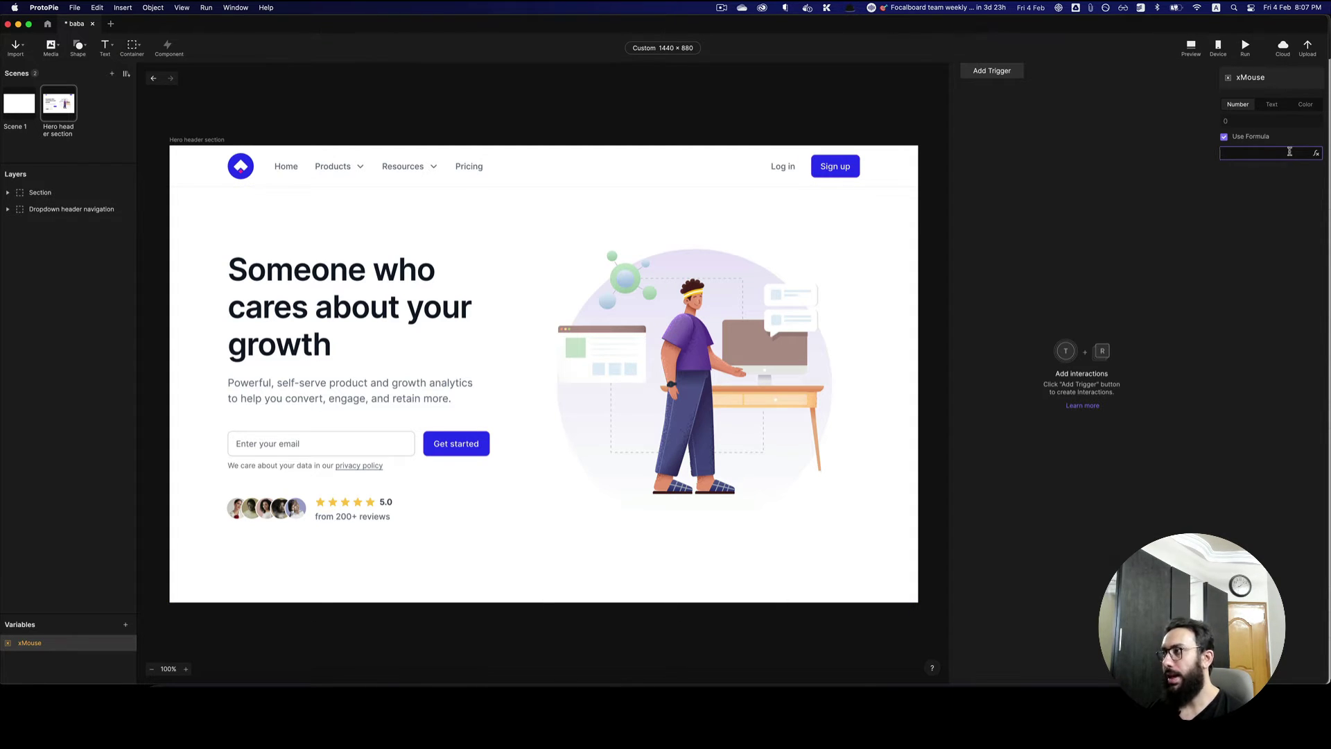
type("$")
key("super+a")
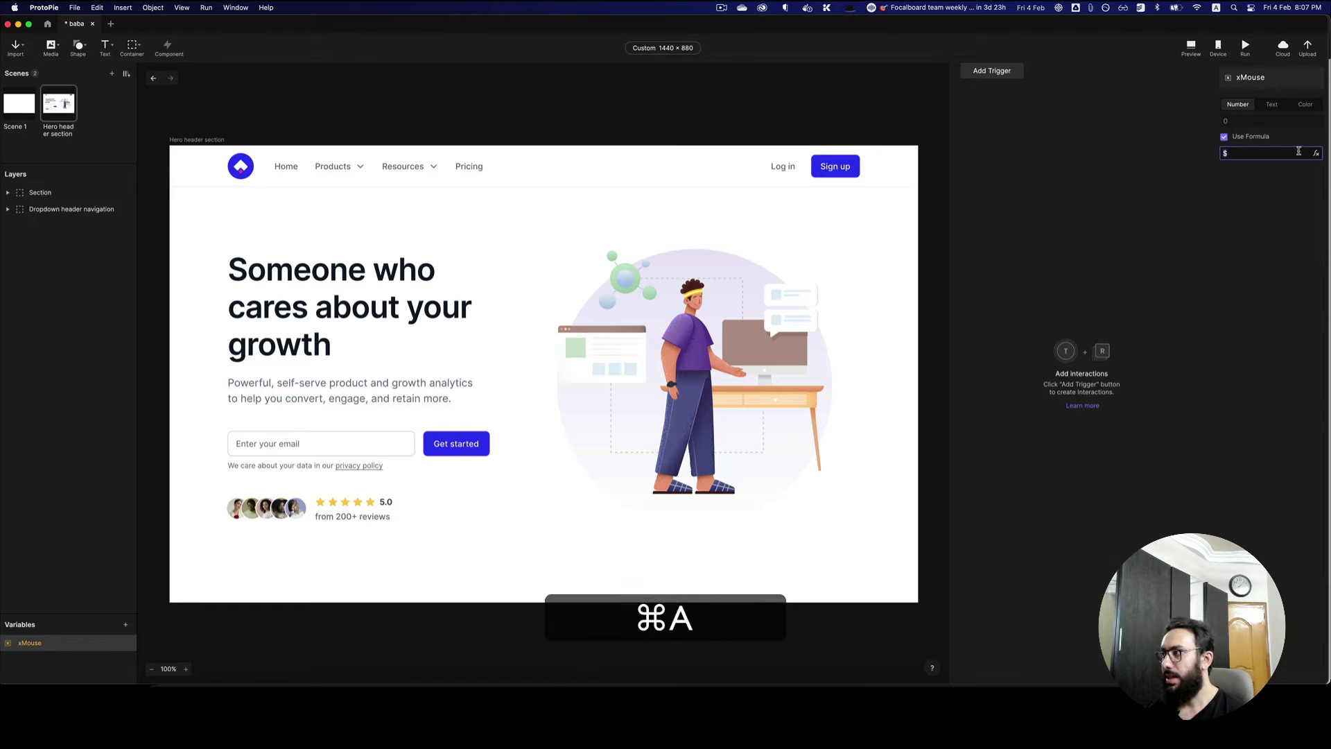
key("super+x")
left_click(1316, 152)
type("$")
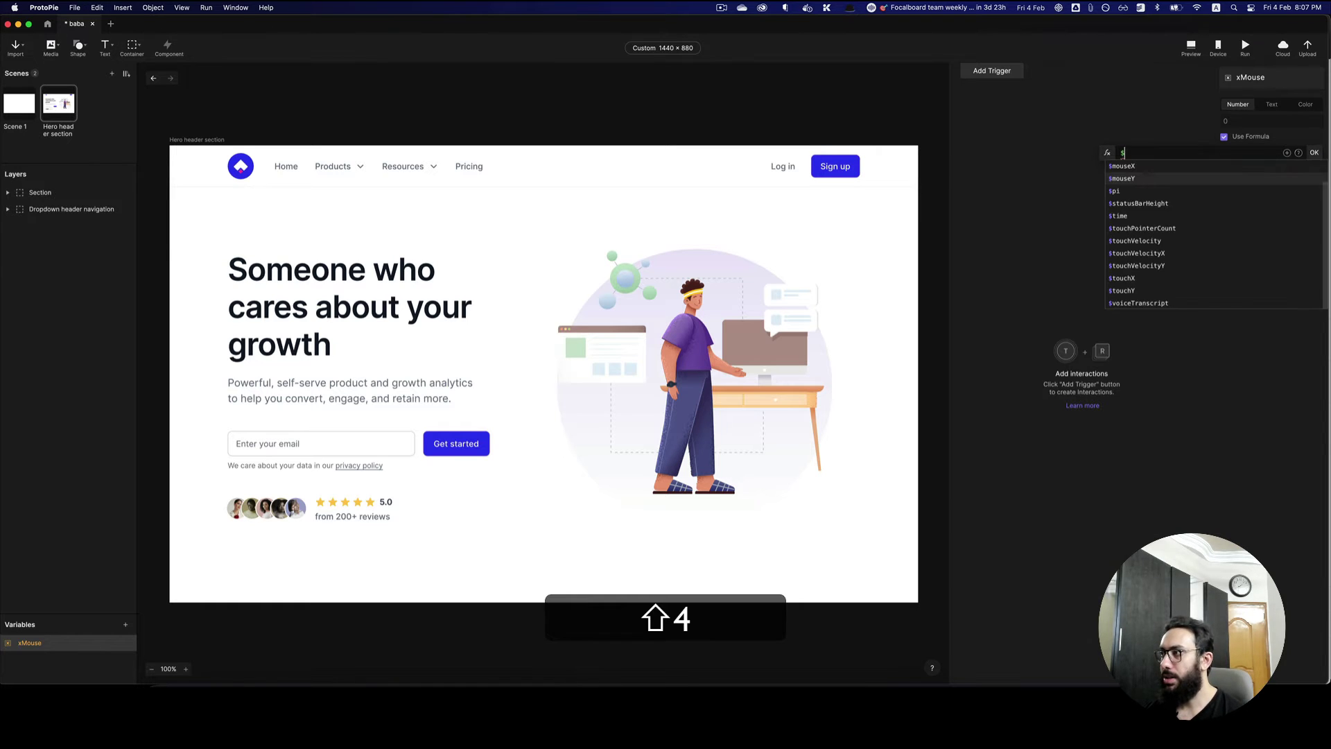
left_click(1169, 167)
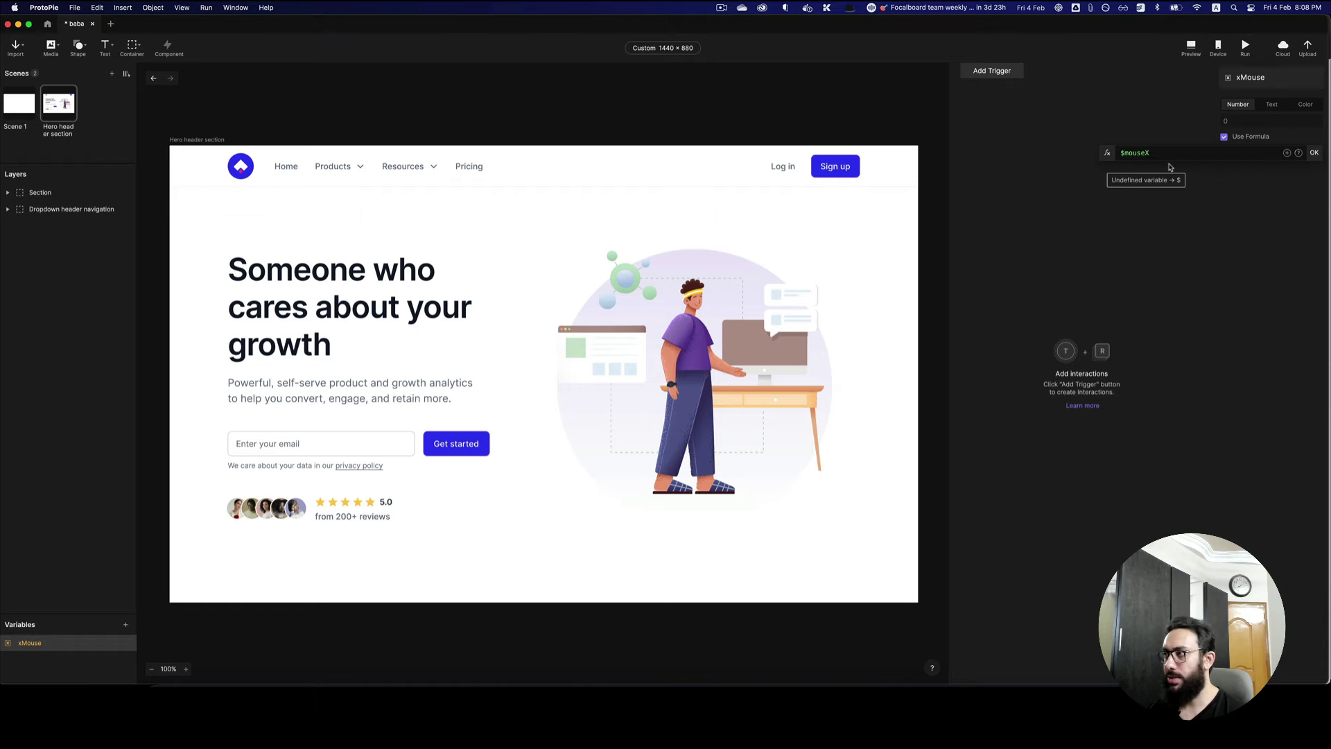
left_click(1315, 154)
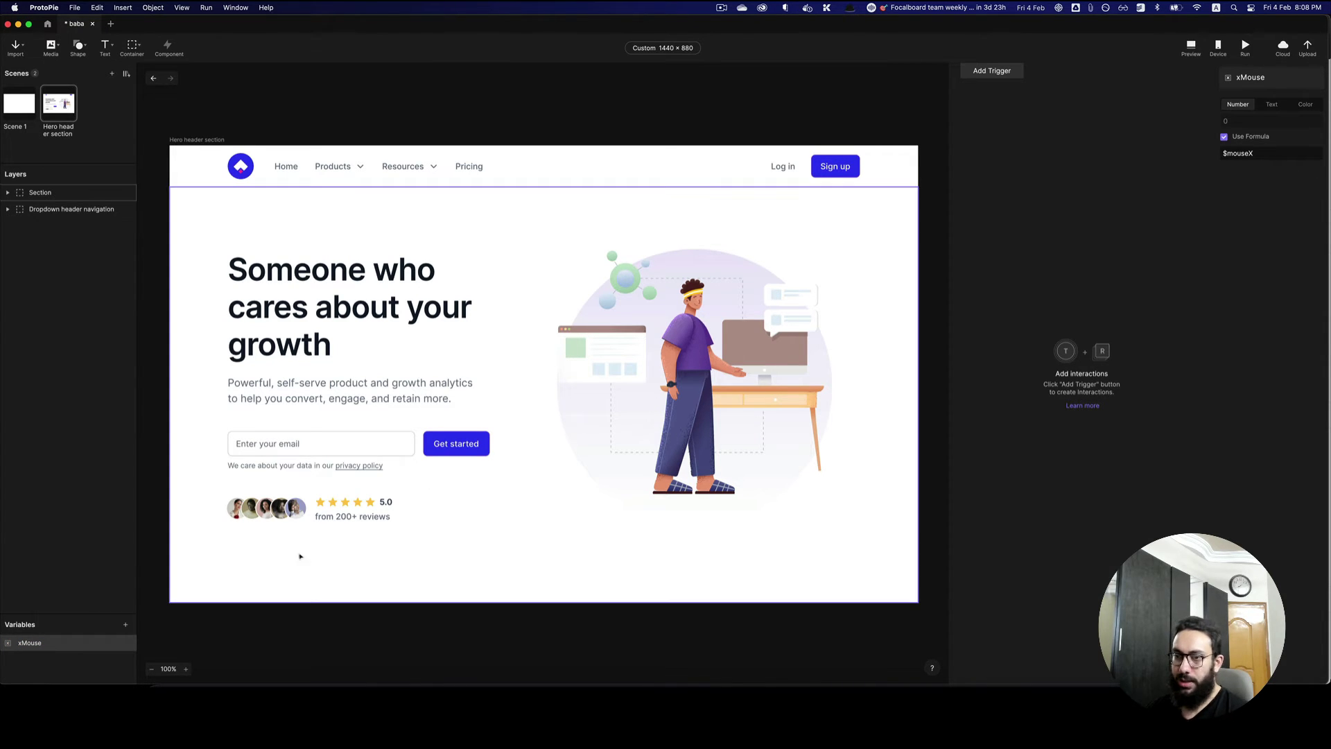
- Create a second variable for this scene only and name it yMouse
left_click(127, 628)
left_click(90, 650)
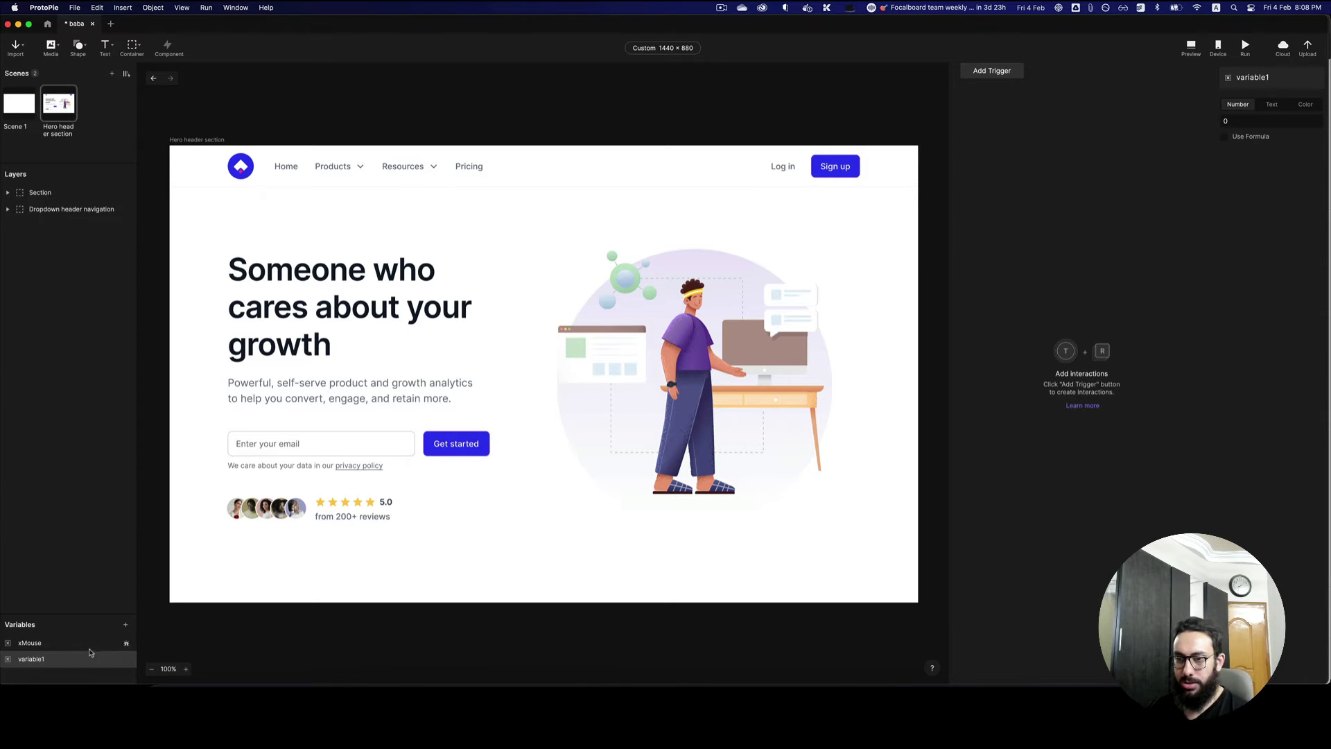
double_click(86, 659)
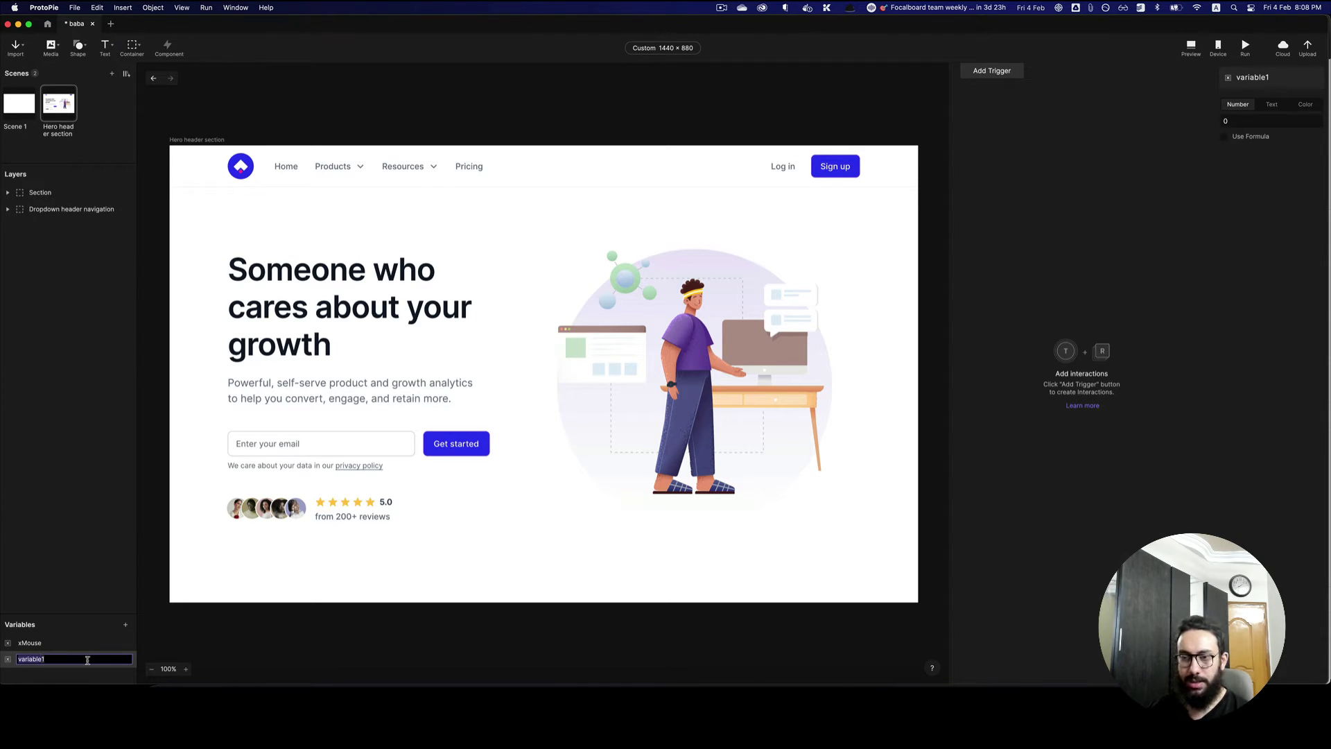
type("yMouse")
key("Return")
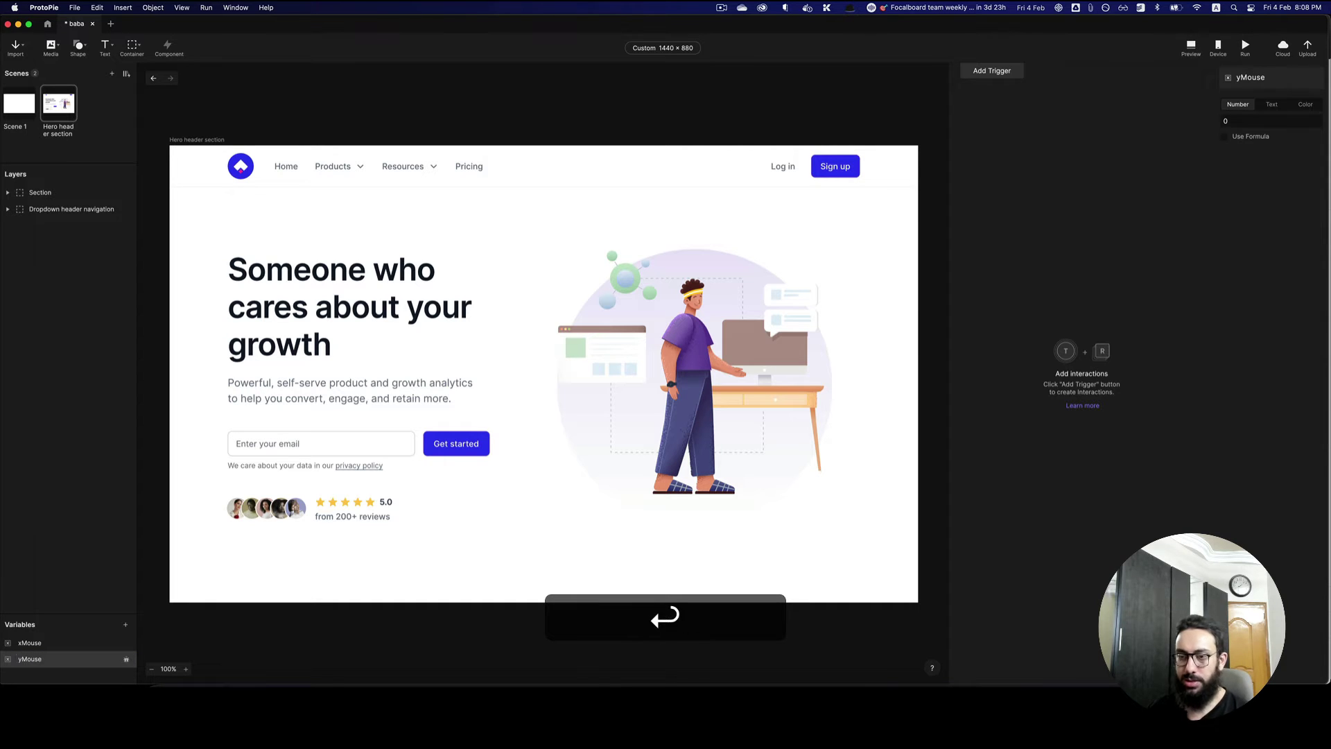
- Make the yMouse variable use a formula, set it to the built-in $mouseY, and deselect the variable
left_click(1250, 138)
left_click(1238, 154)
type("$")
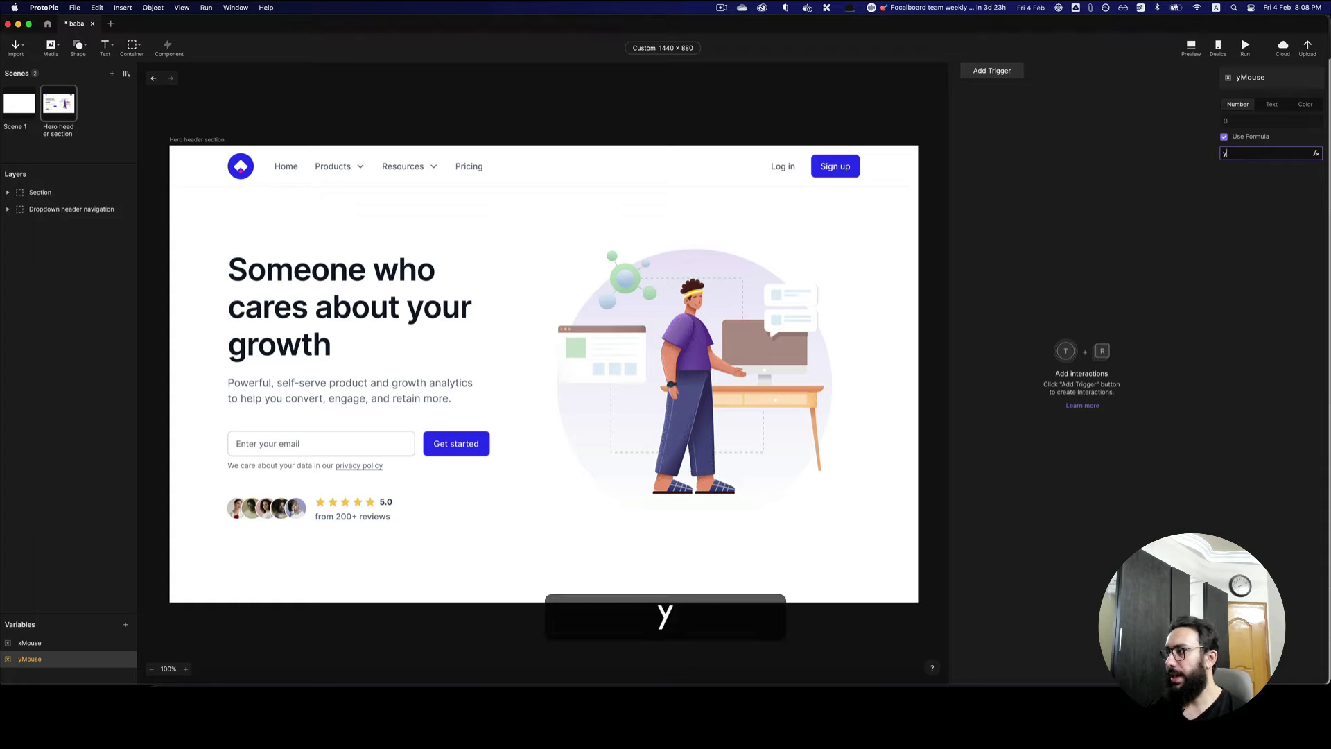
type("yMouse")
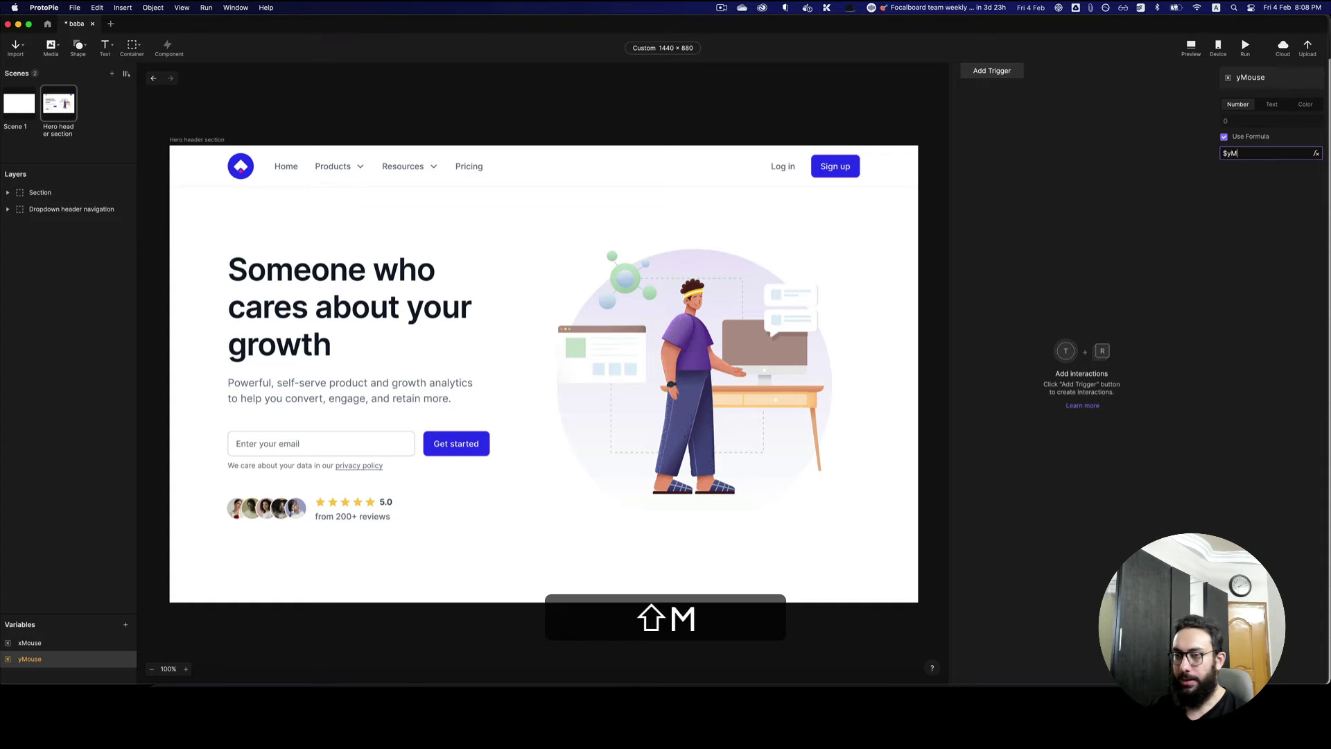
key("Return")
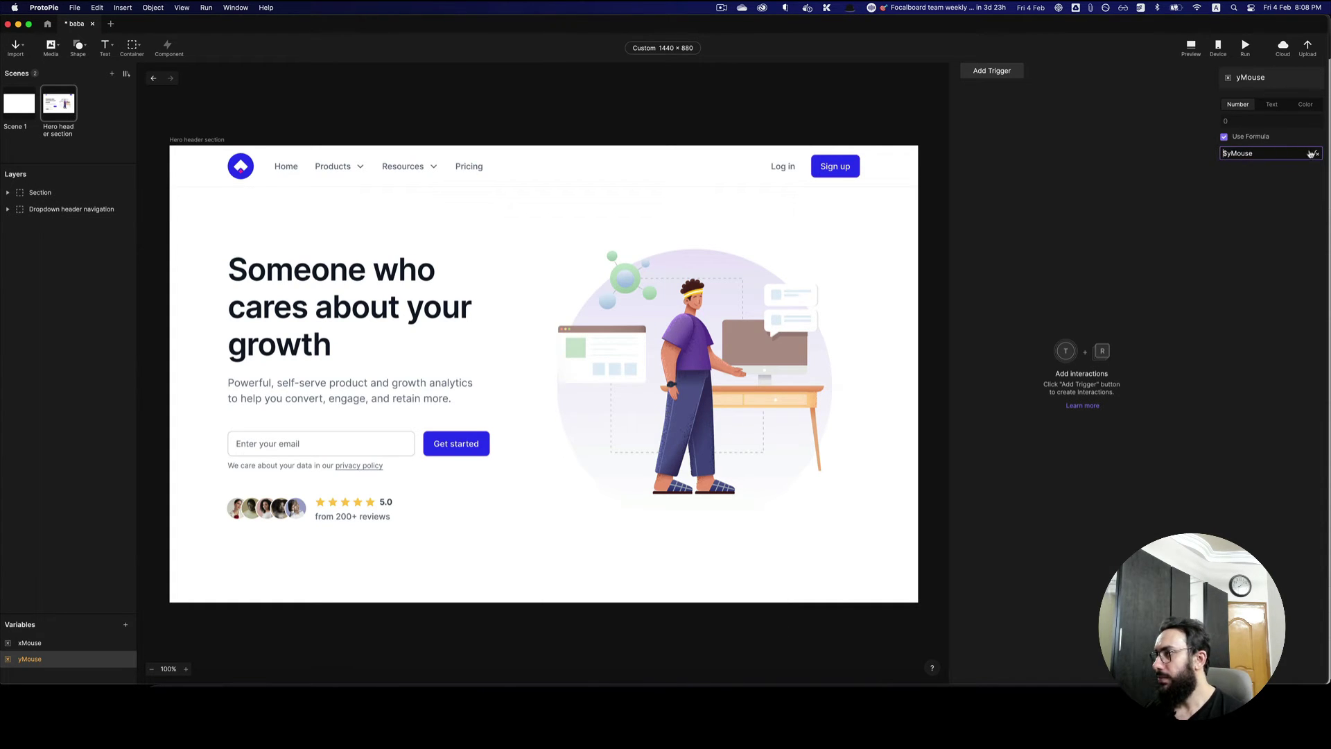
left_click(1244, 153)
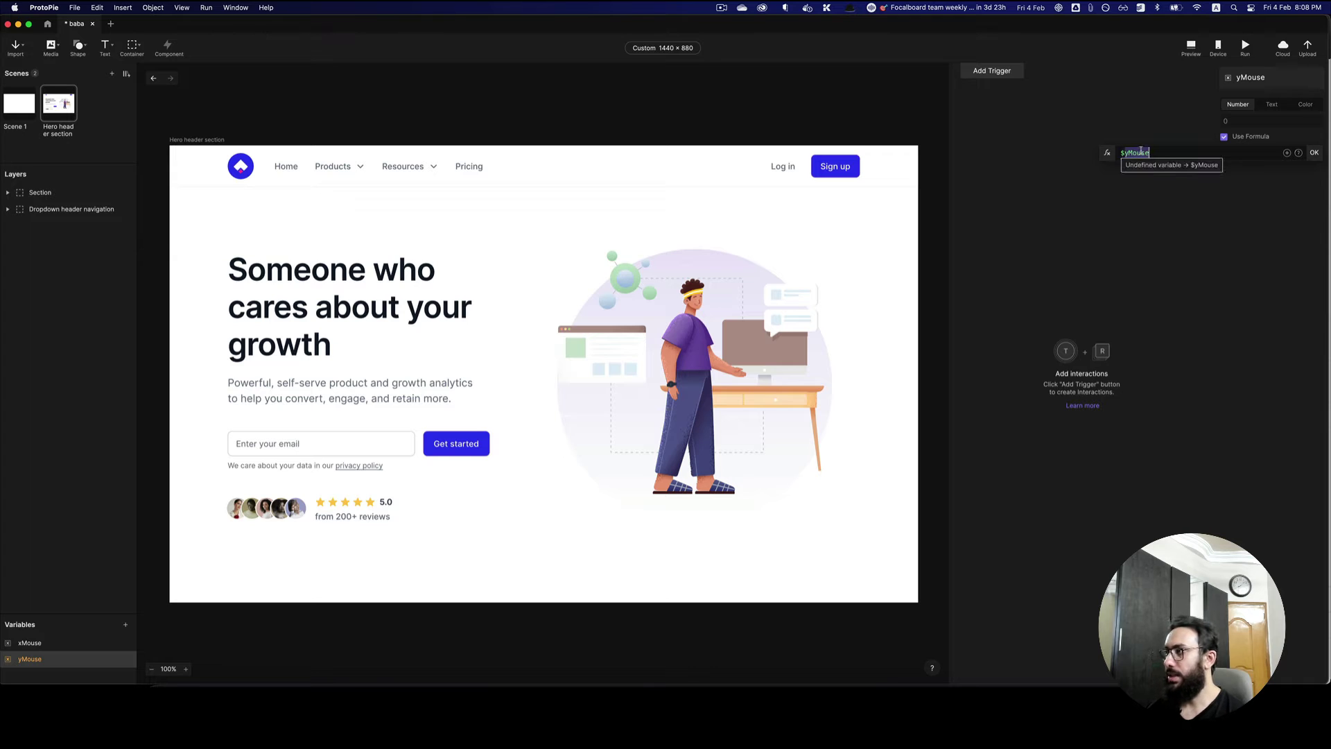
key("super+BackSpace")
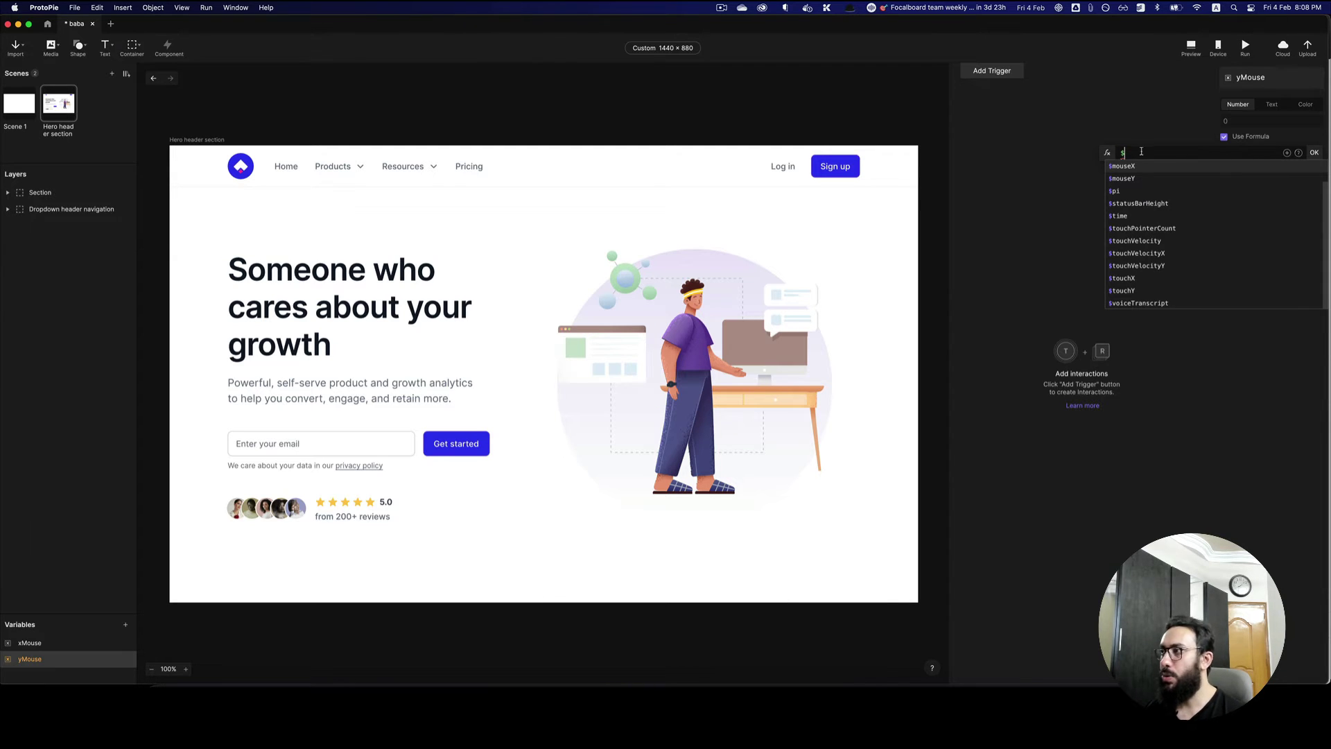
left_click(1133, 179)
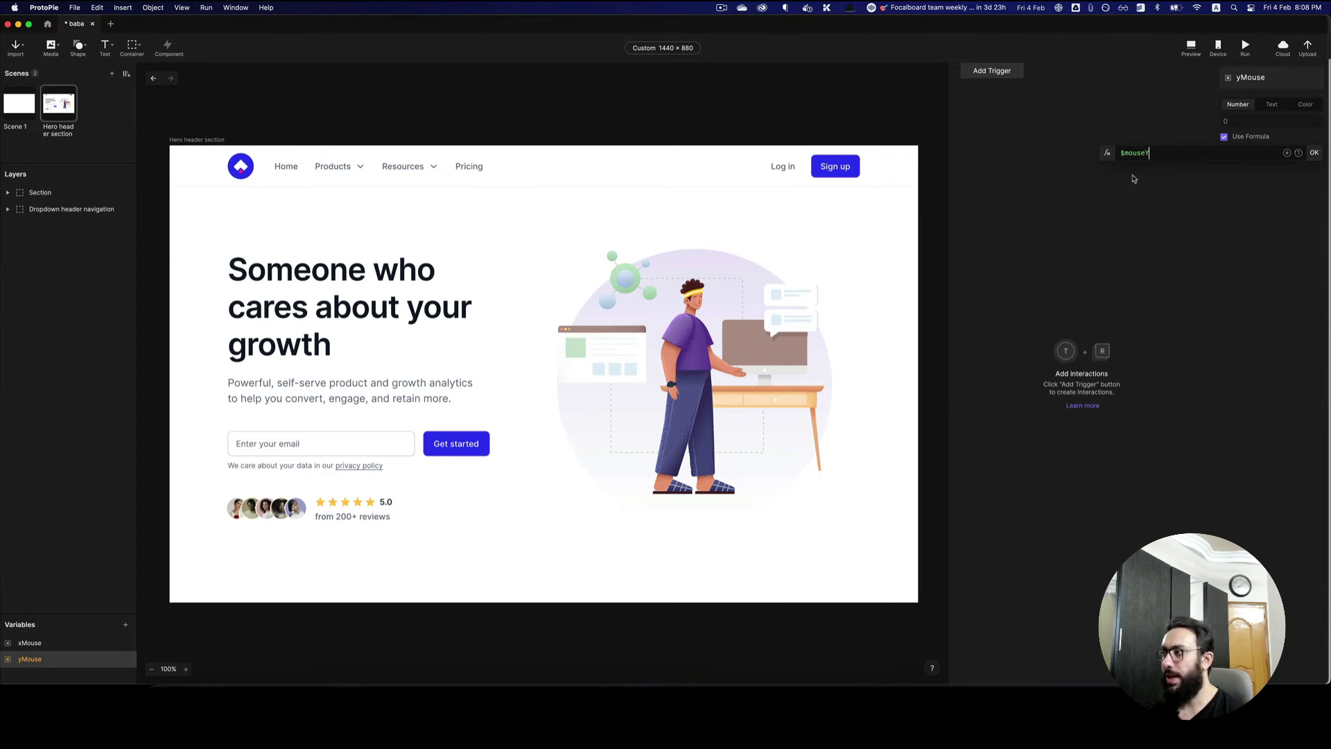
left_click(1314, 152)
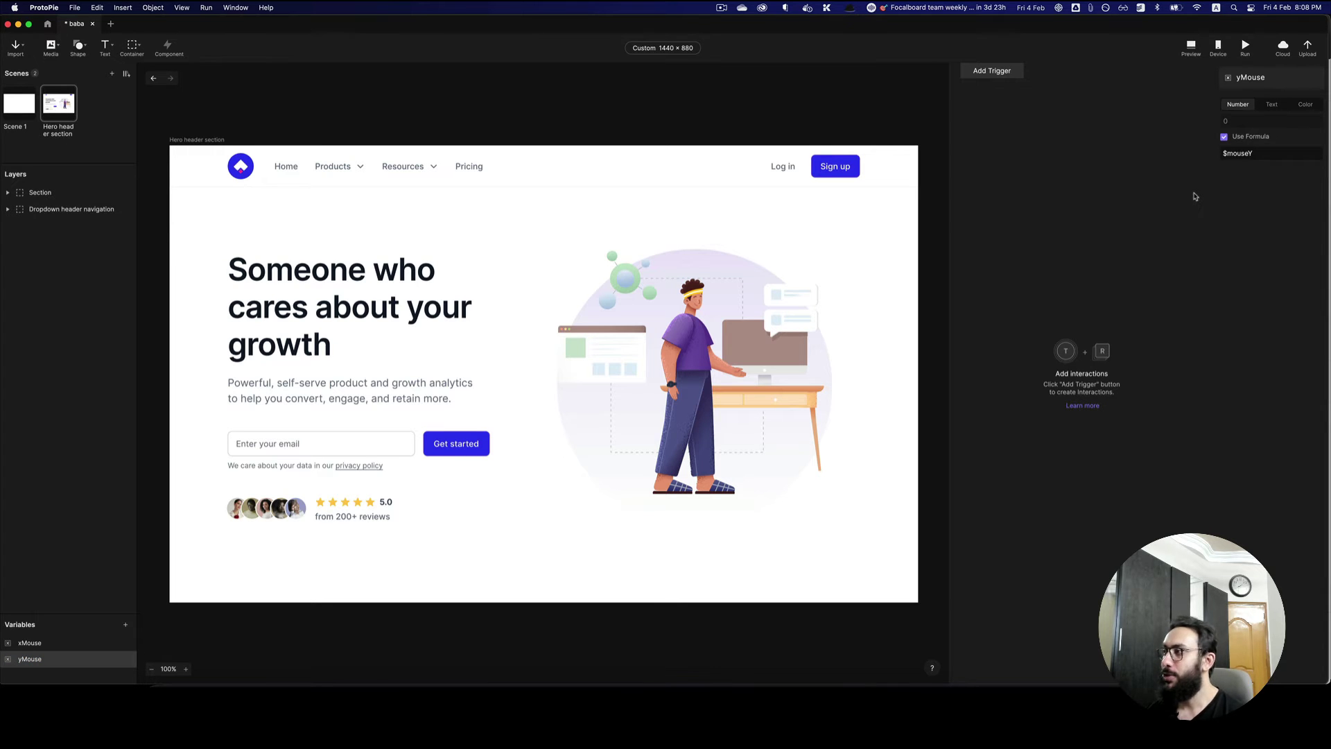
key("Escape")
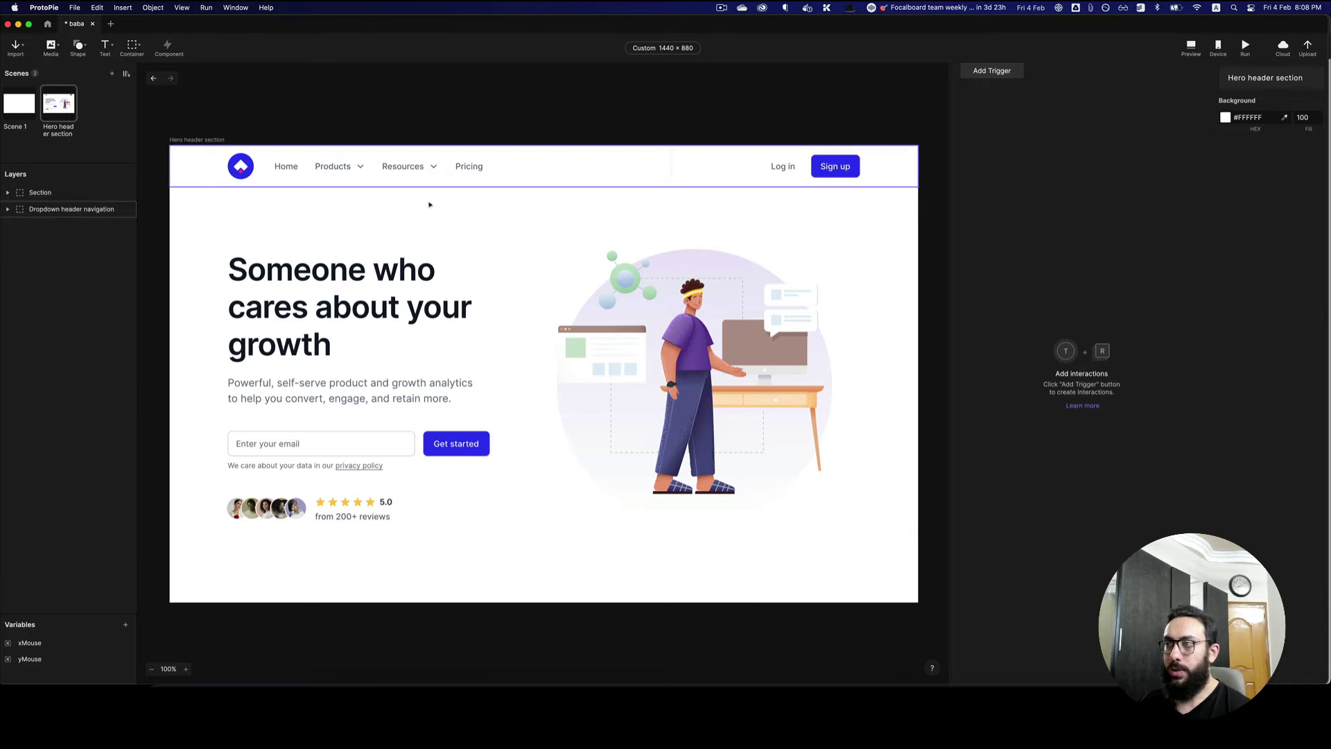
- Add a Detect trigger to the scene that monitors the xMouse variable
left_click(990, 72)
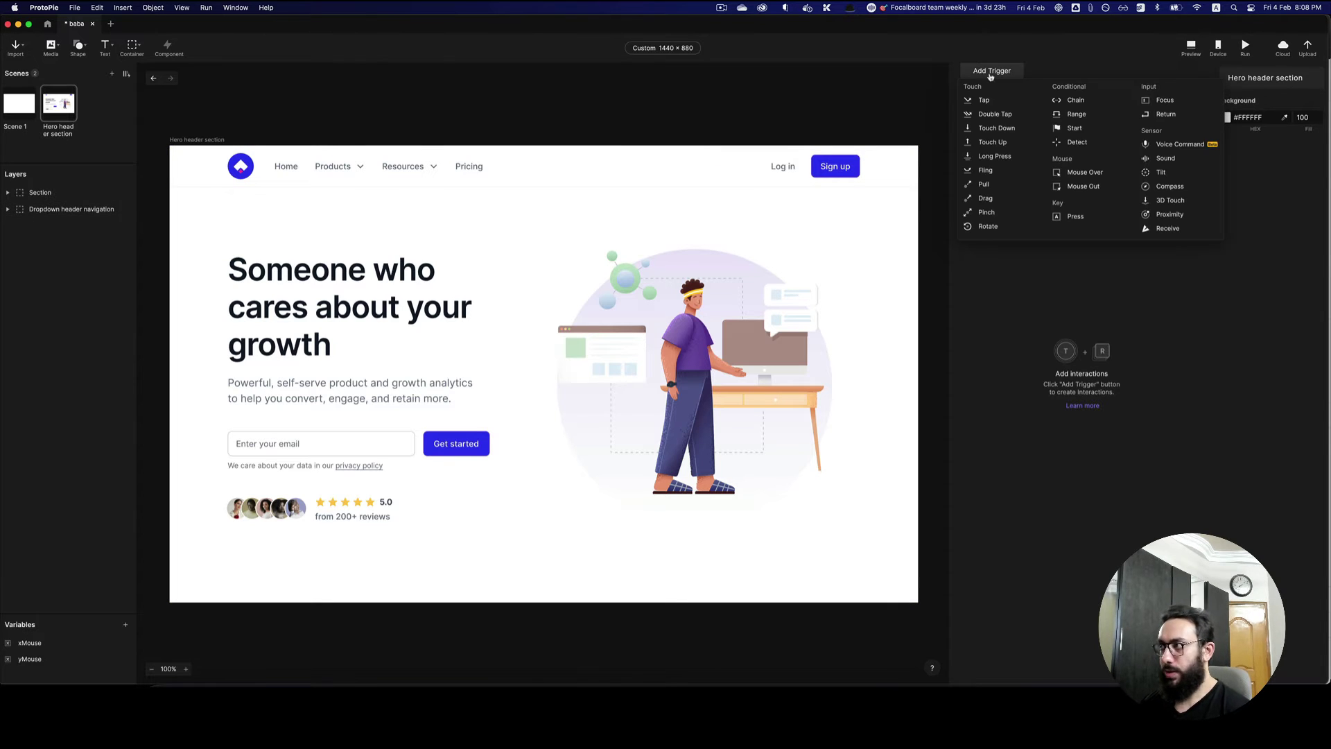
left_click(1077, 142)
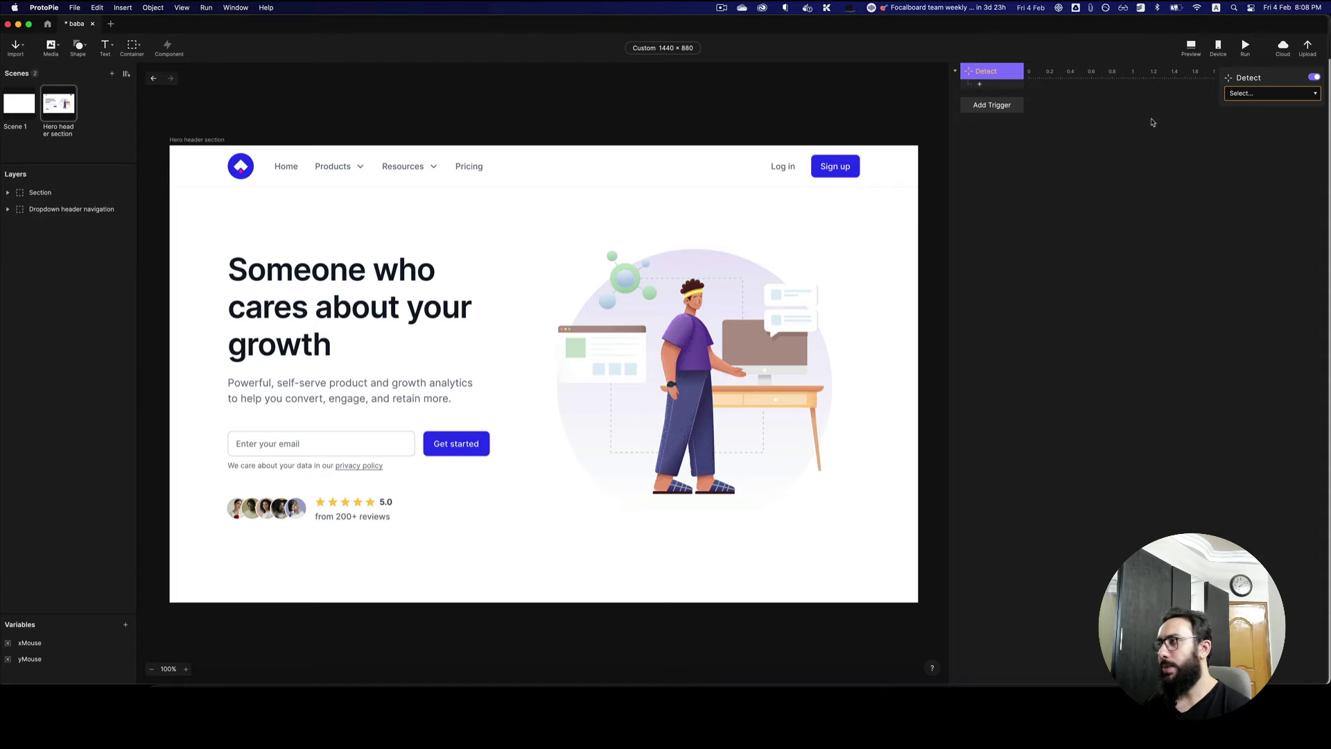
left_click(1265, 95)
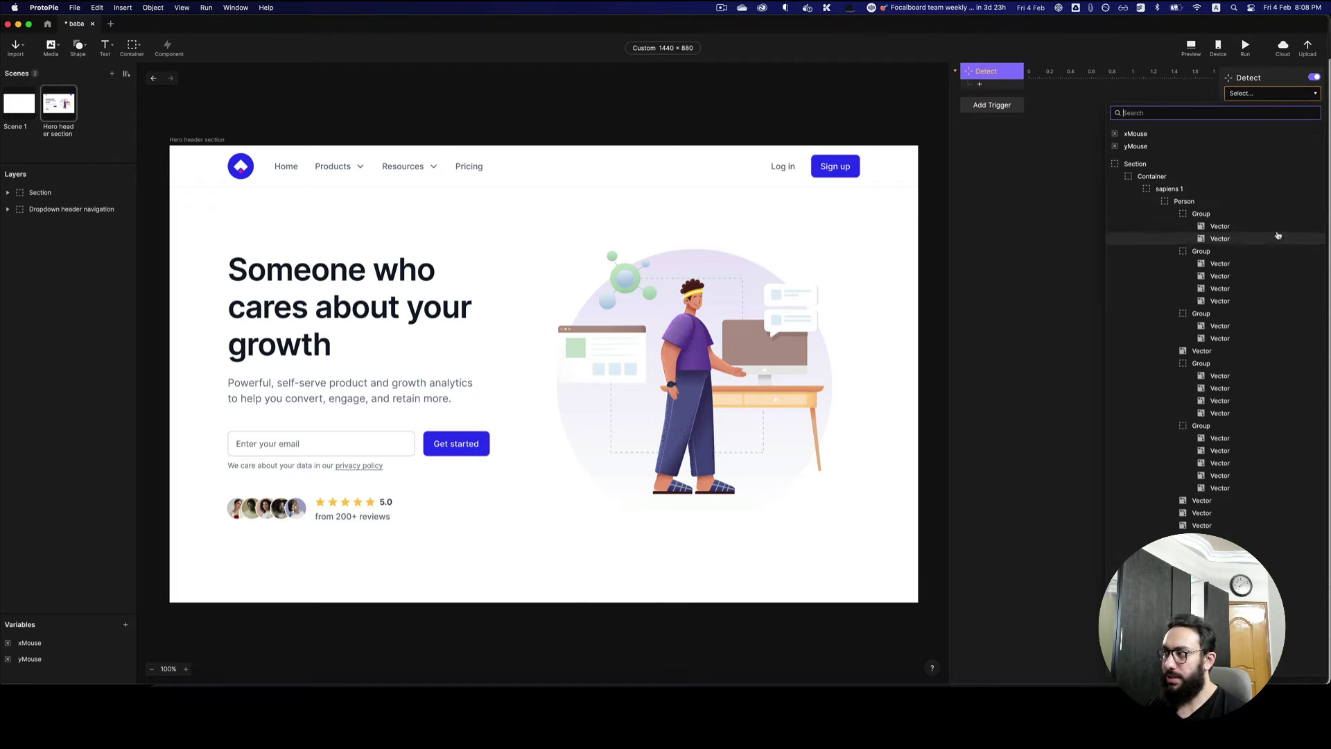
left_click(1136, 134)
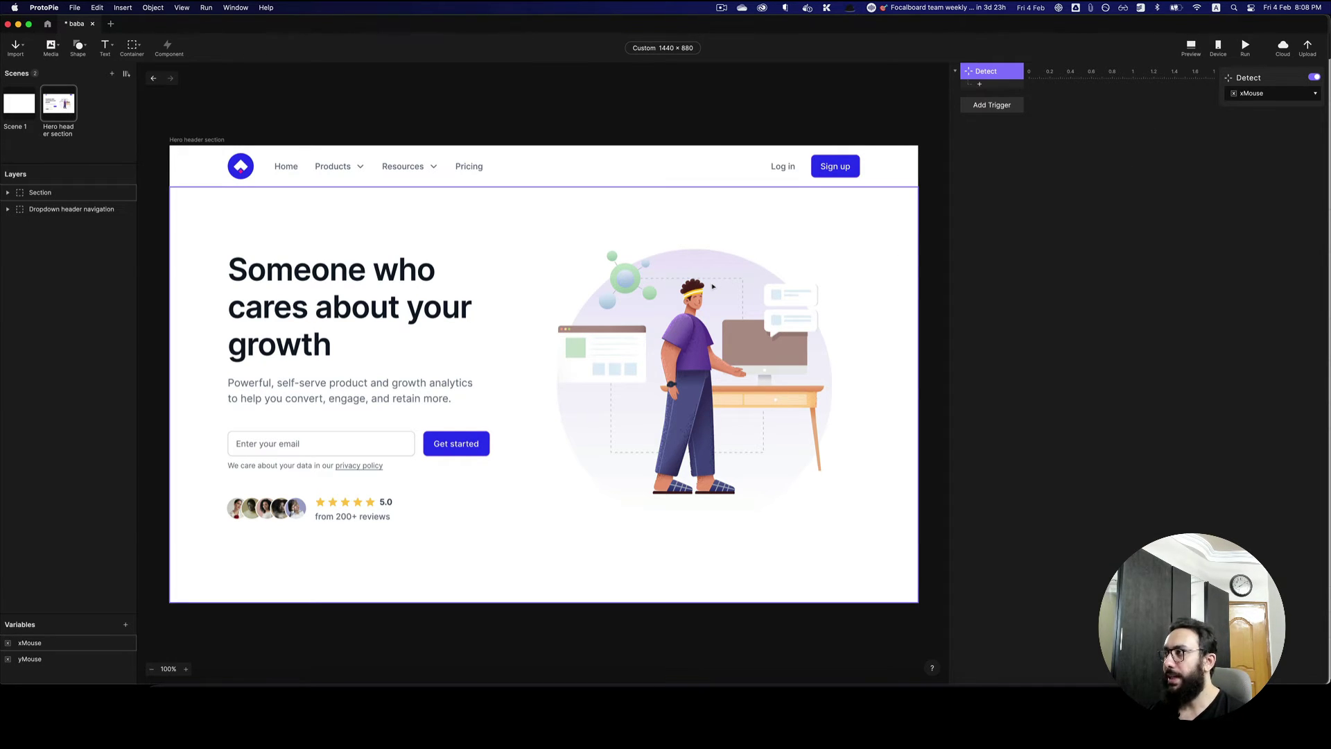
- Add a Move response to the xMouse Detect trigger and target the Person layer inside sapiens 1
left_click(996, 89)
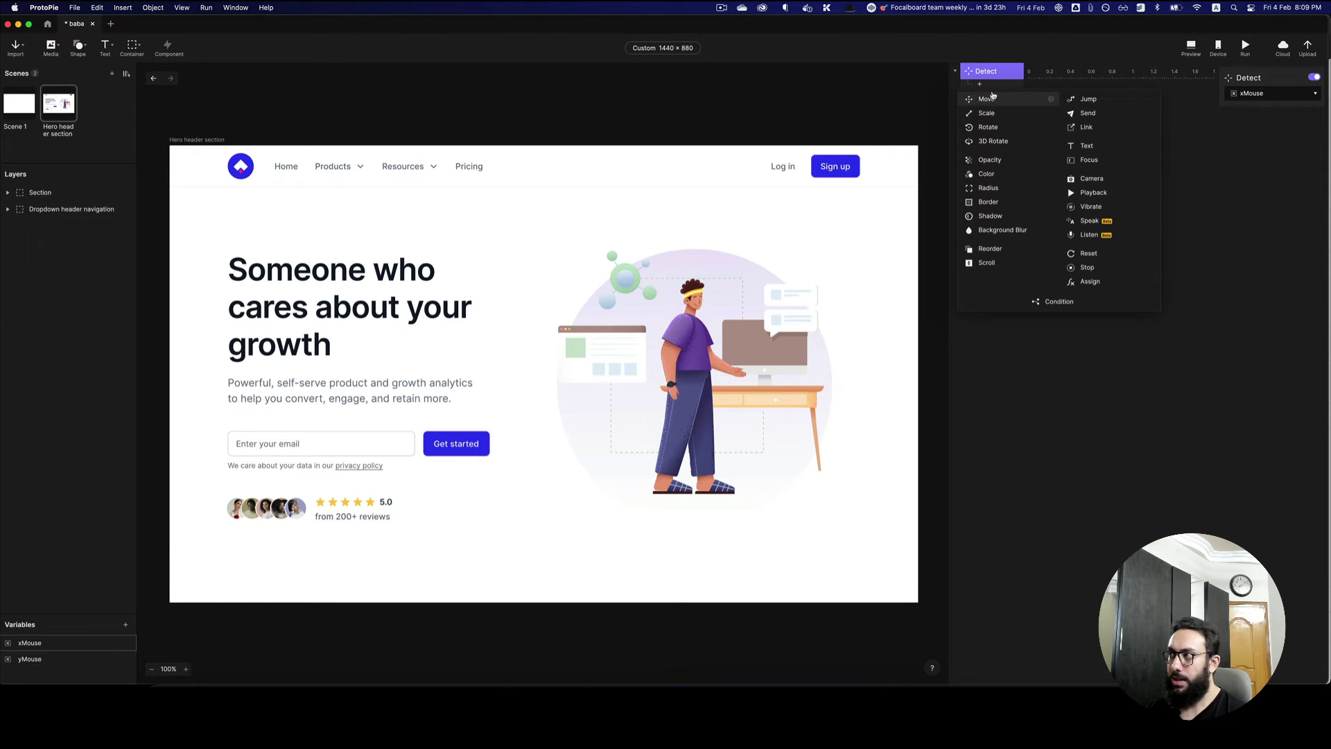
left_click(988, 99)
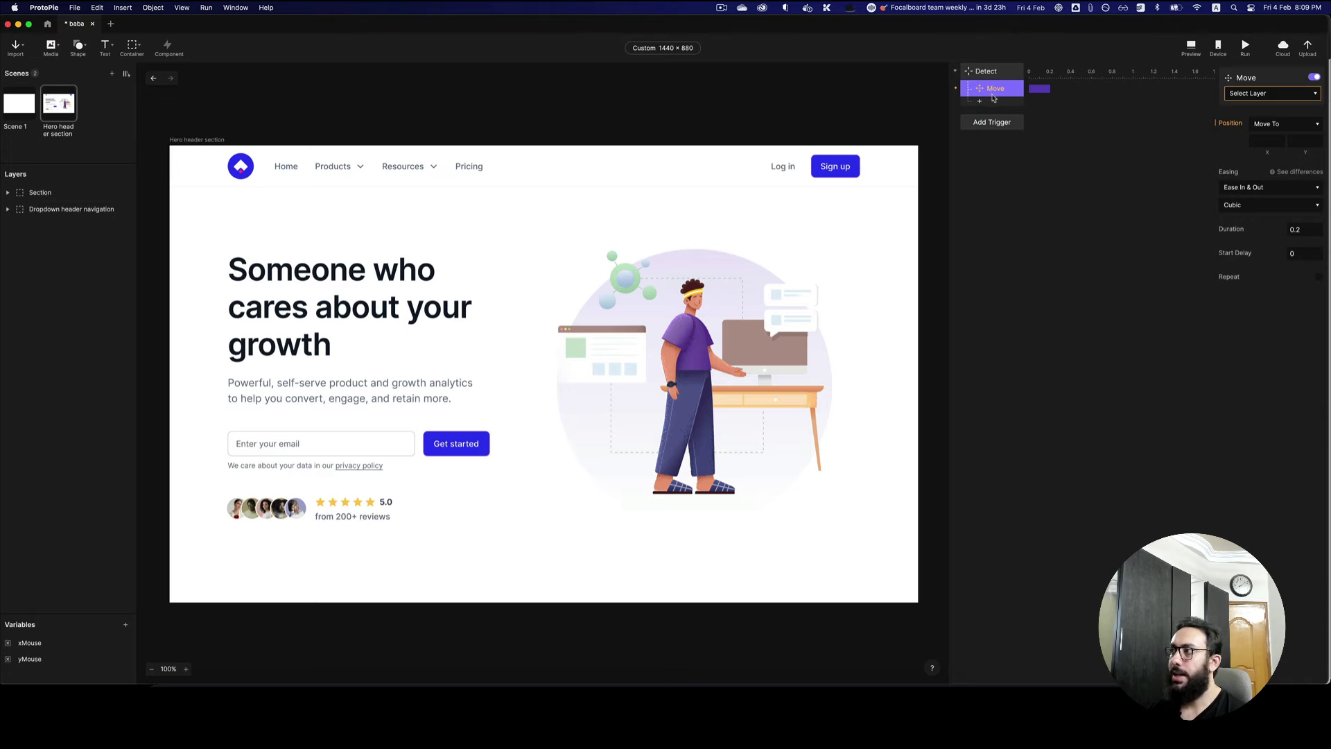
left_click(1284, 93)
type("Person")
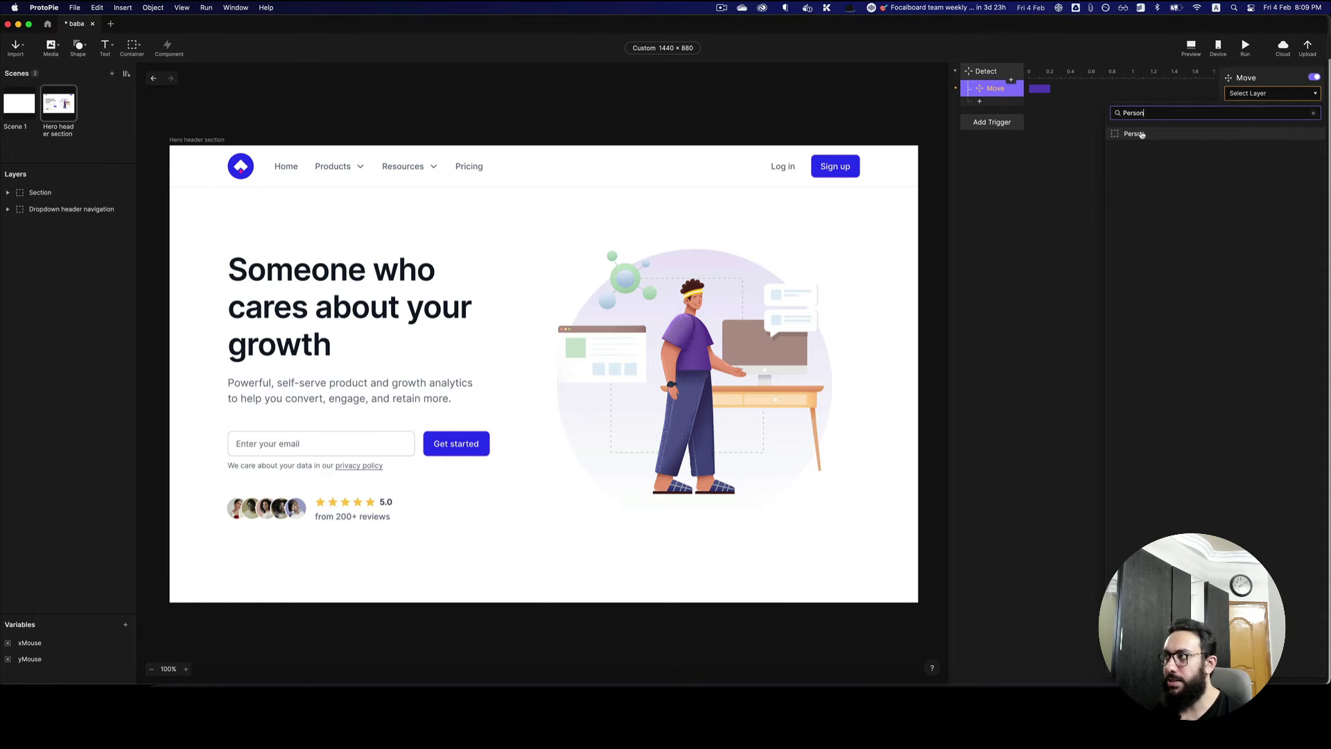
key("cmd+BackSpace")
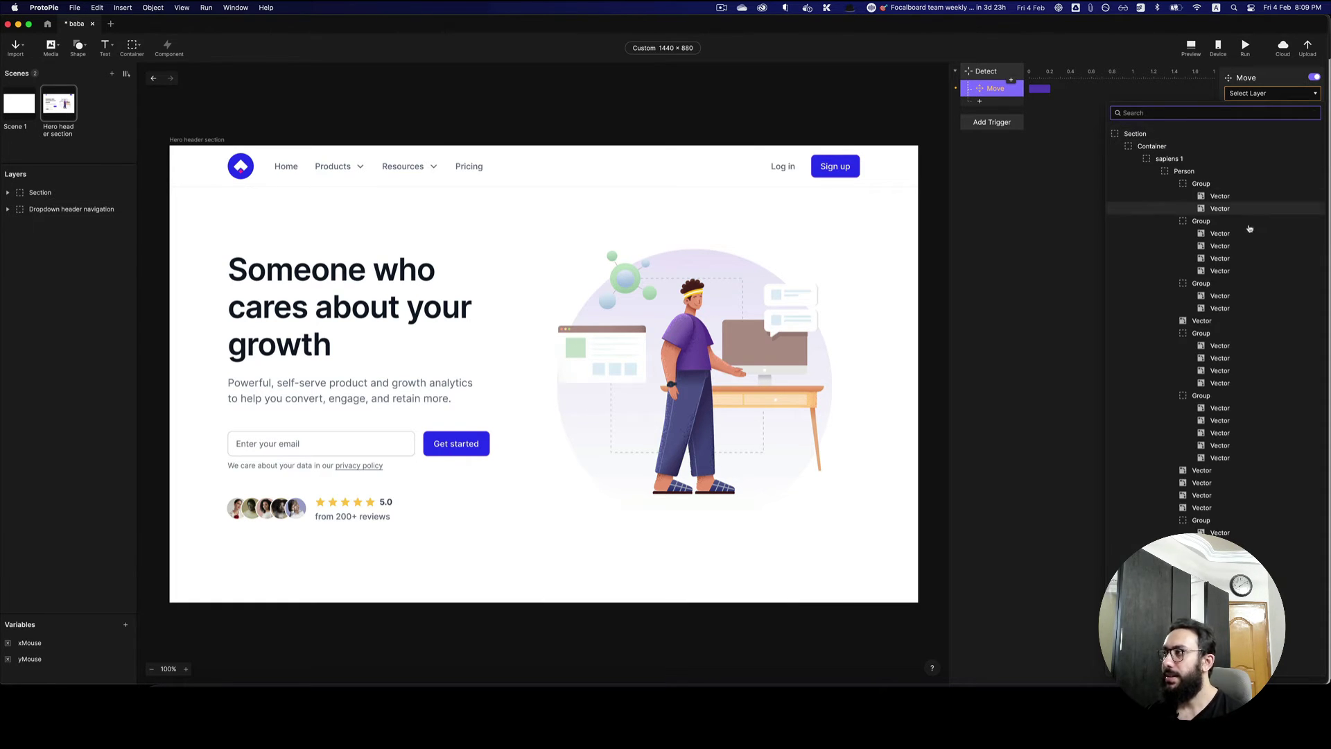
scroll(1240, 264, "down", 5)
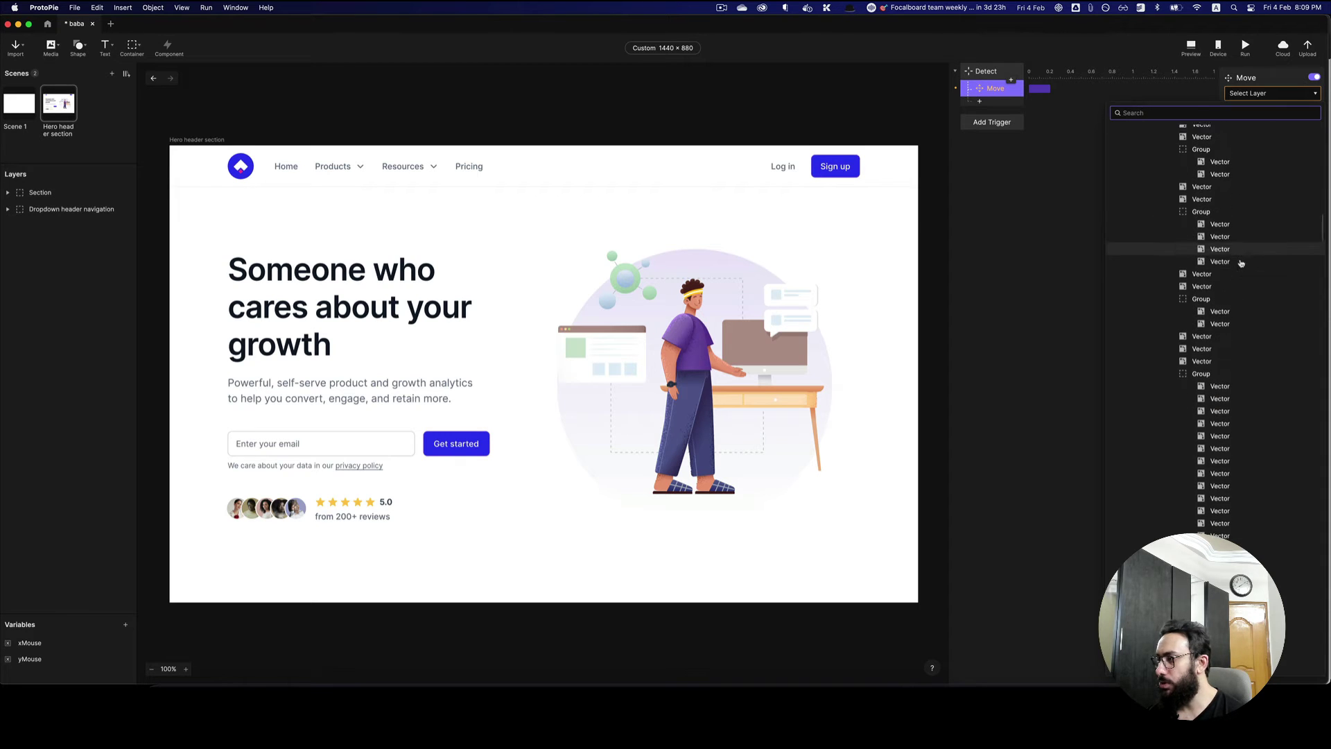
scroll(1240, 264, "up", 10)
key("shift")
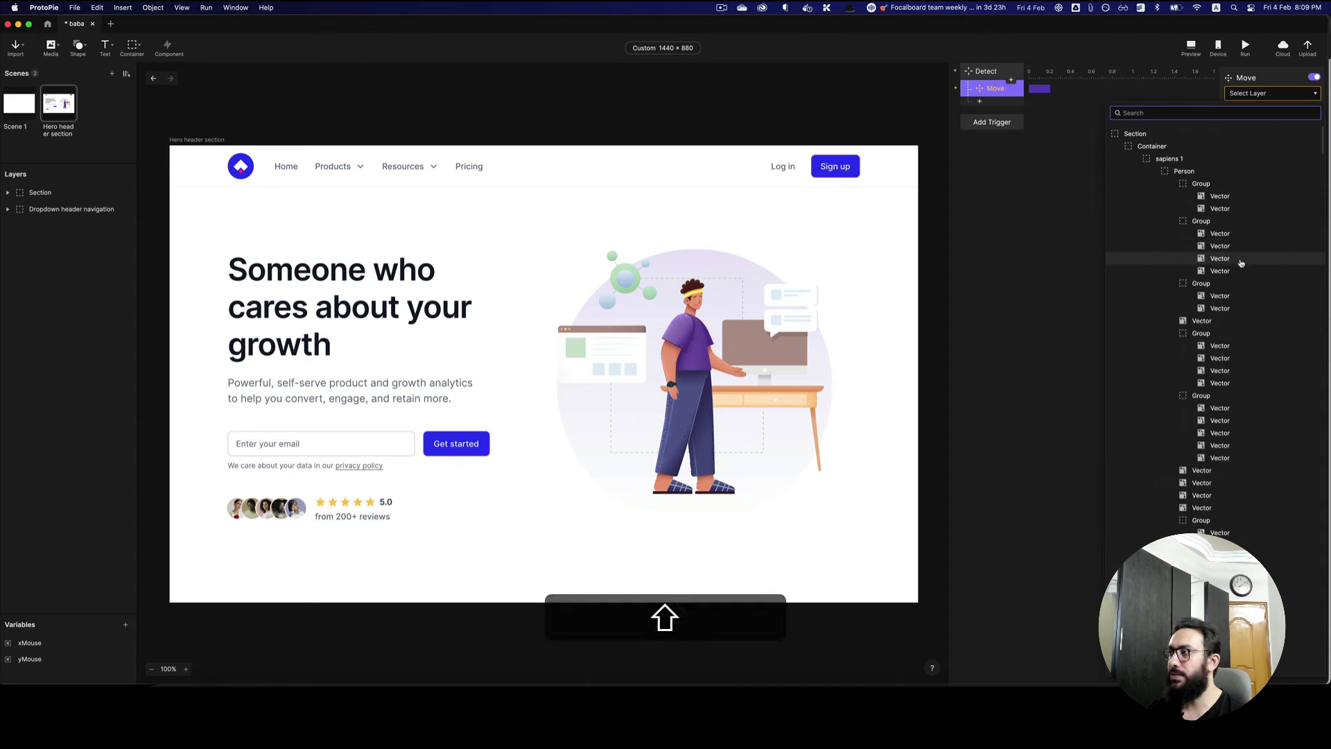
left_click(1183, 171)
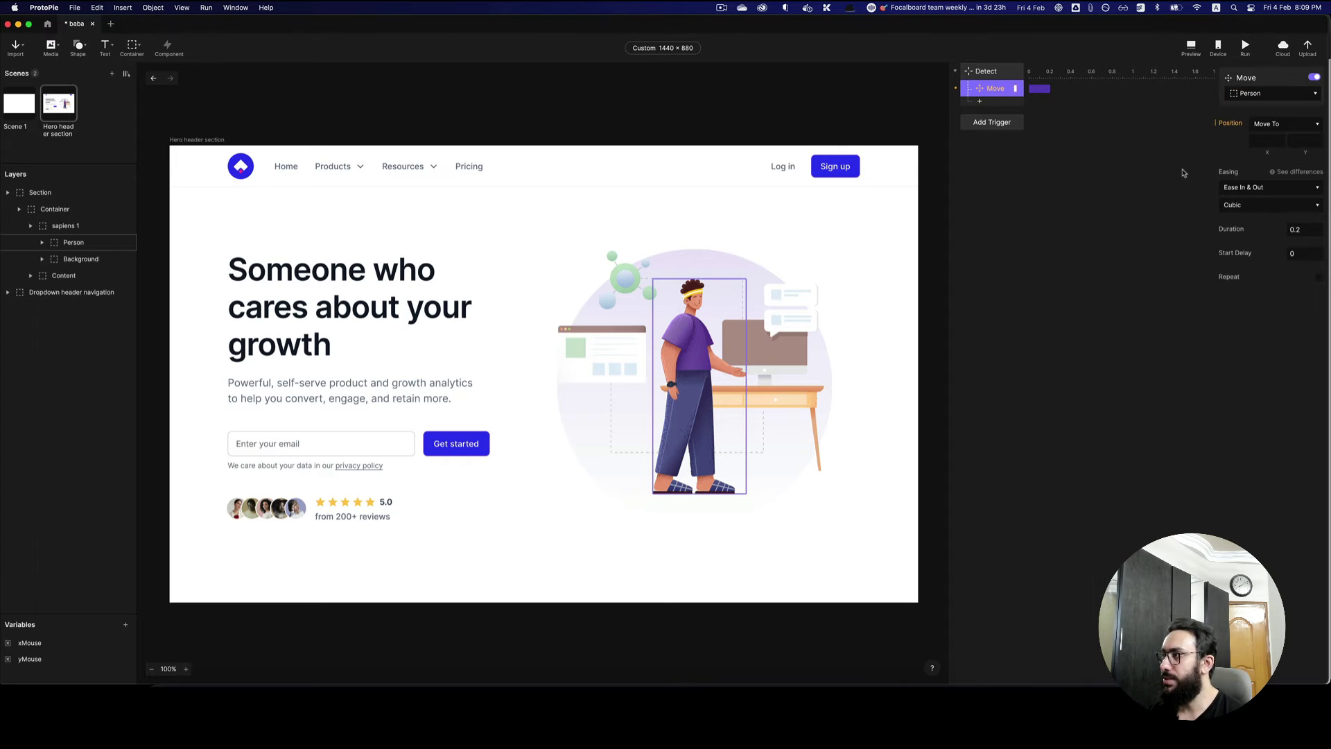
- Set the X position of the Person layer's Move response to the formula $mouseX
left_click(1260, 140)
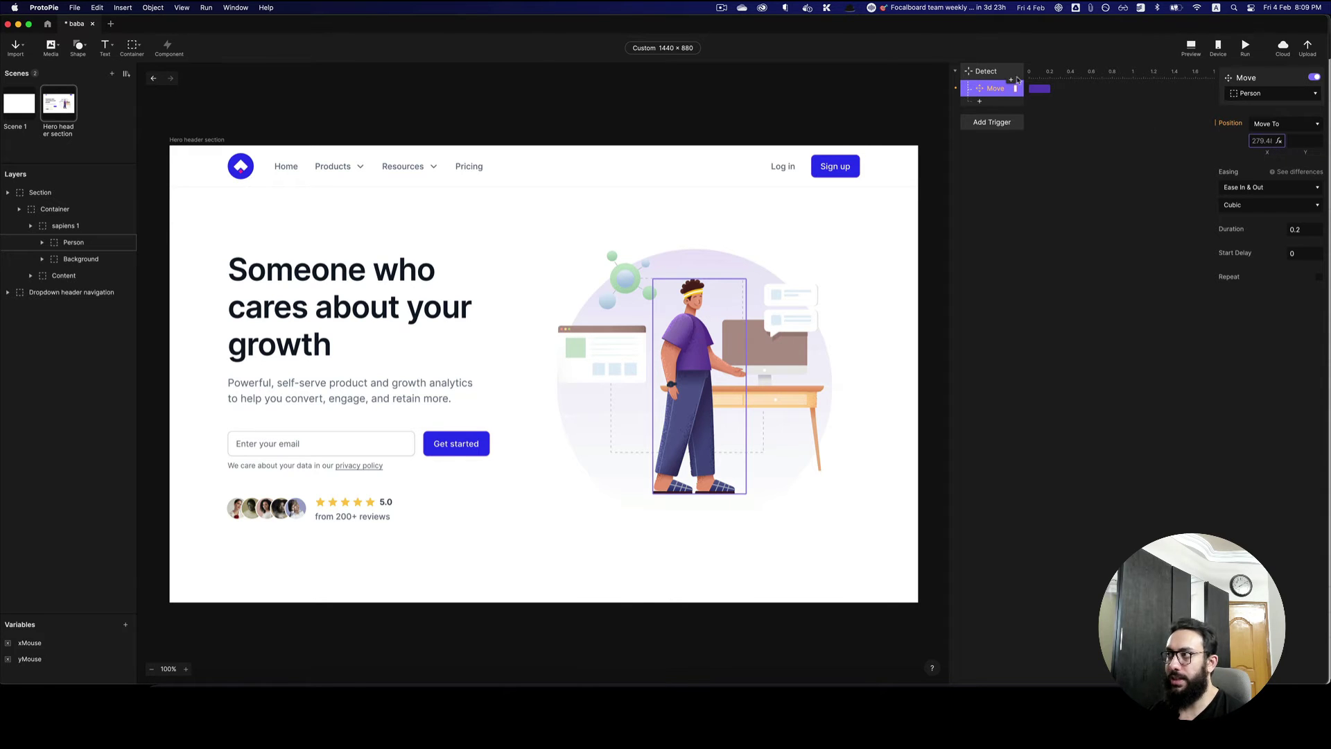
left_click(1277, 141)
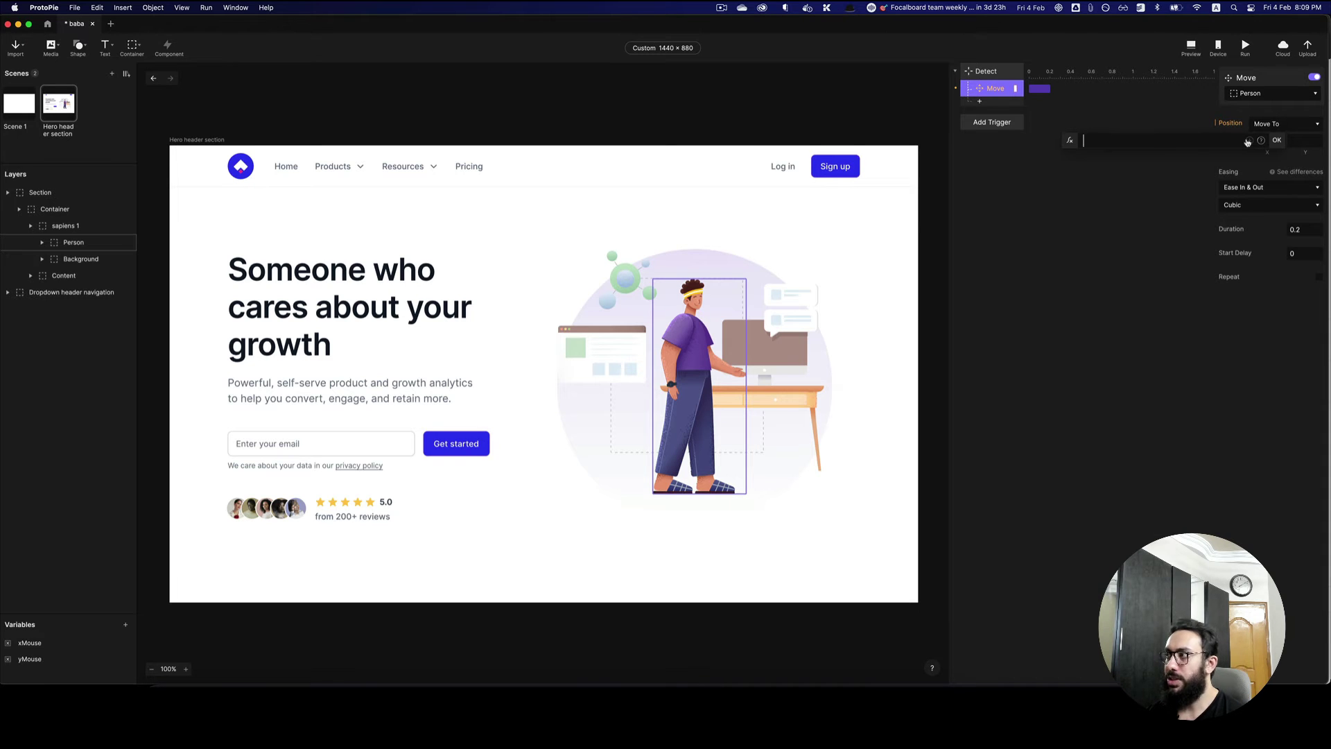
left_click(1248, 140)
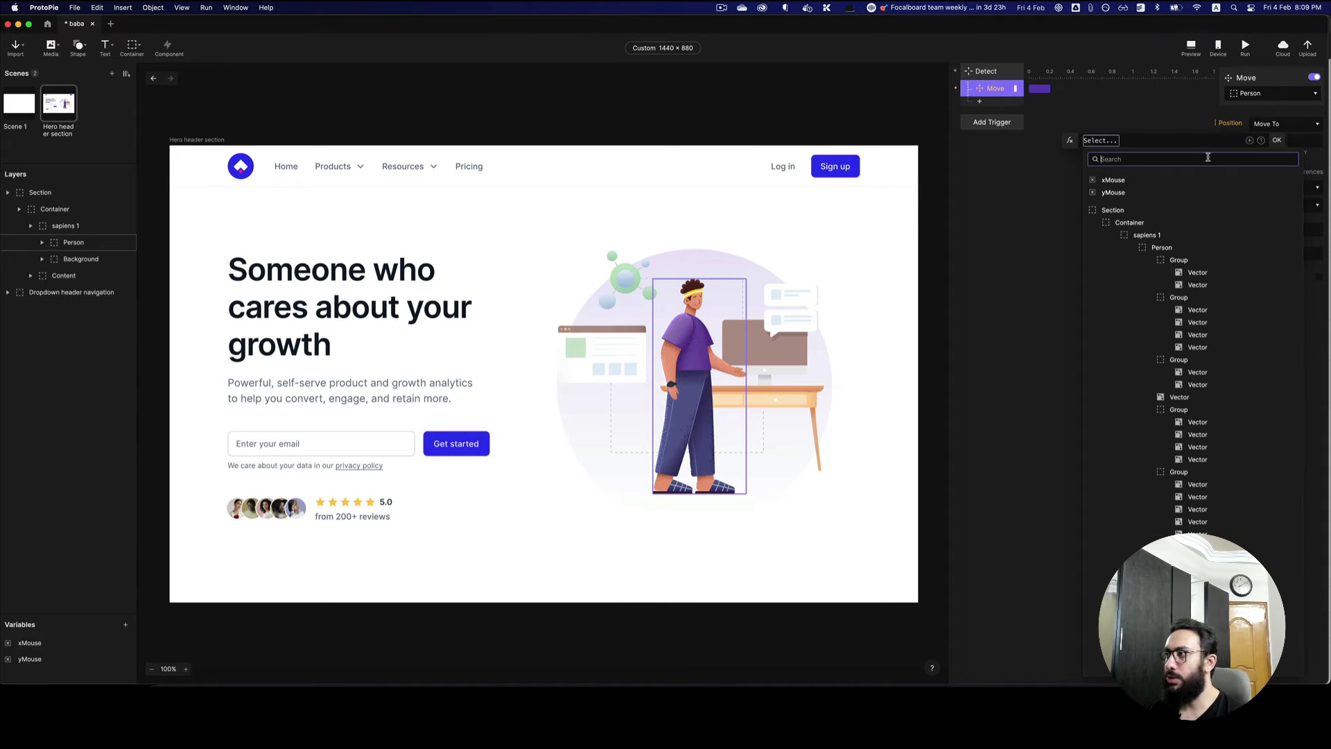
left_click(1158, 140)
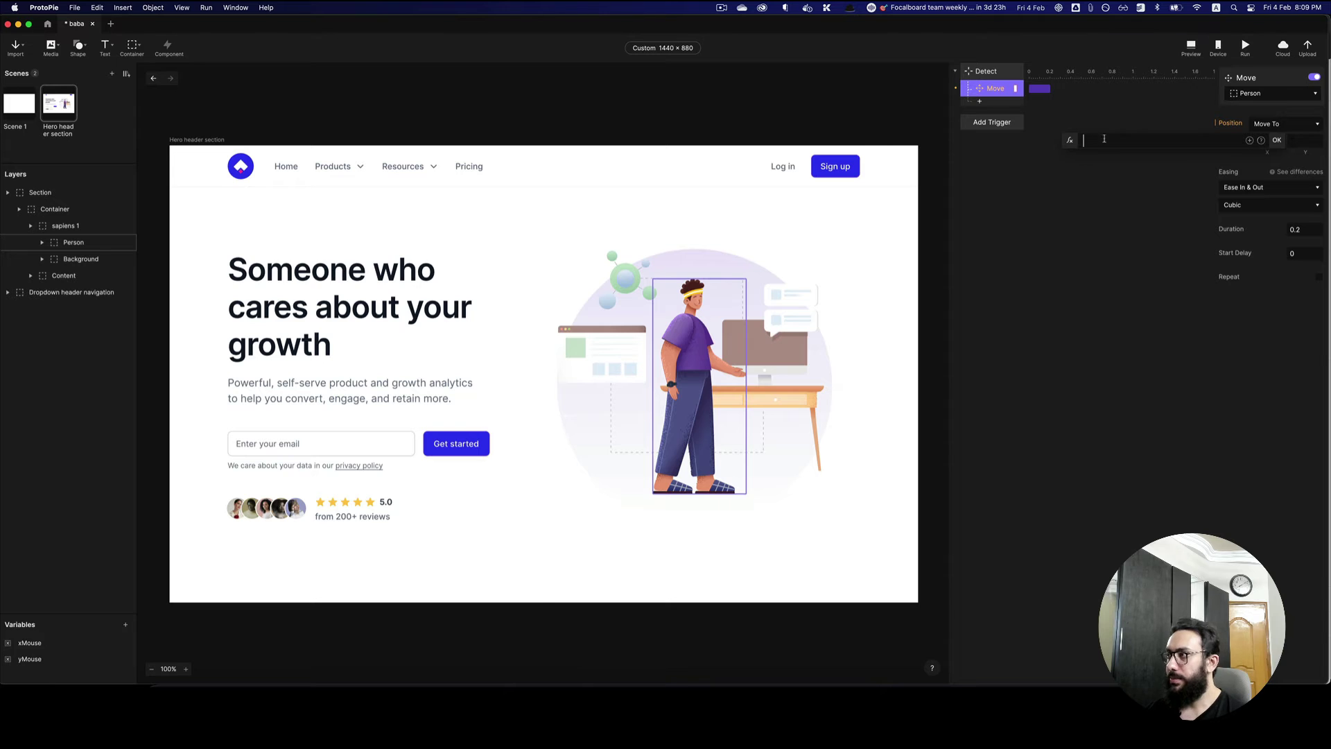
type("x")
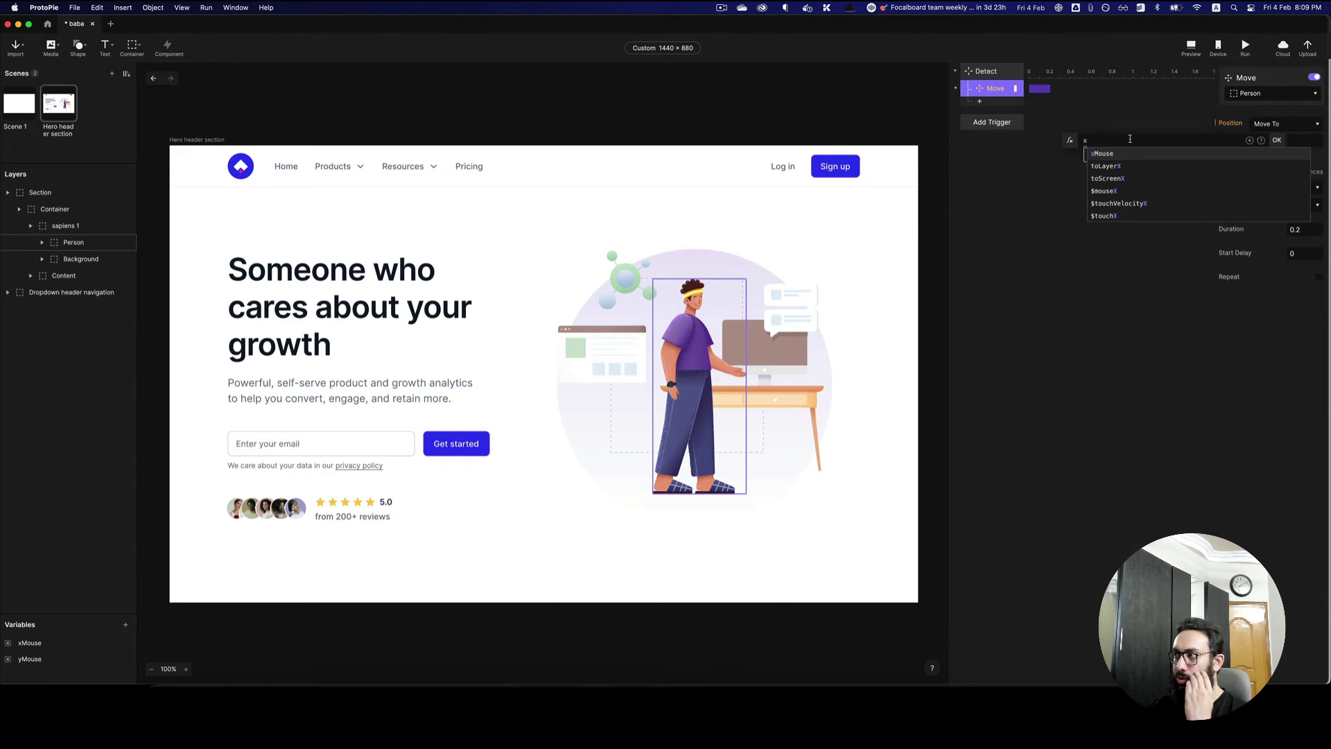
key("BackSpace")
type("$mouse")
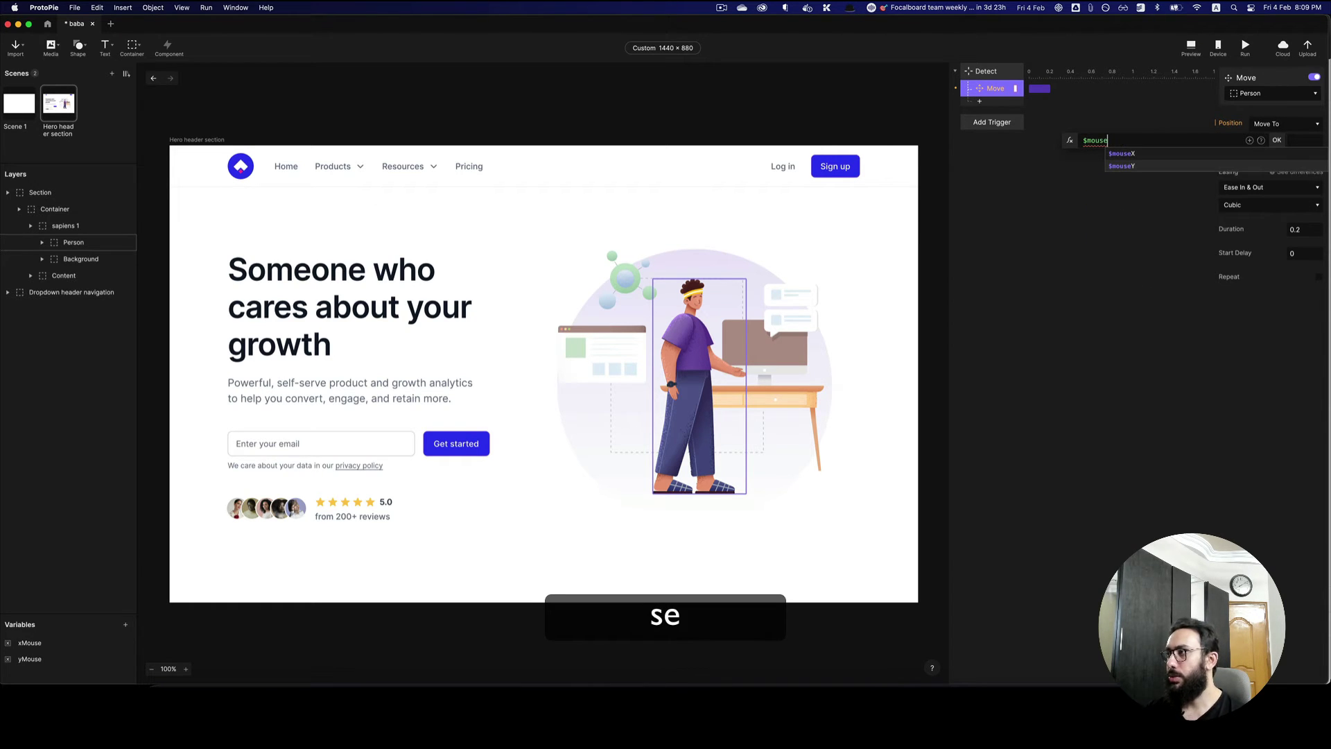
left_click(1125, 153)
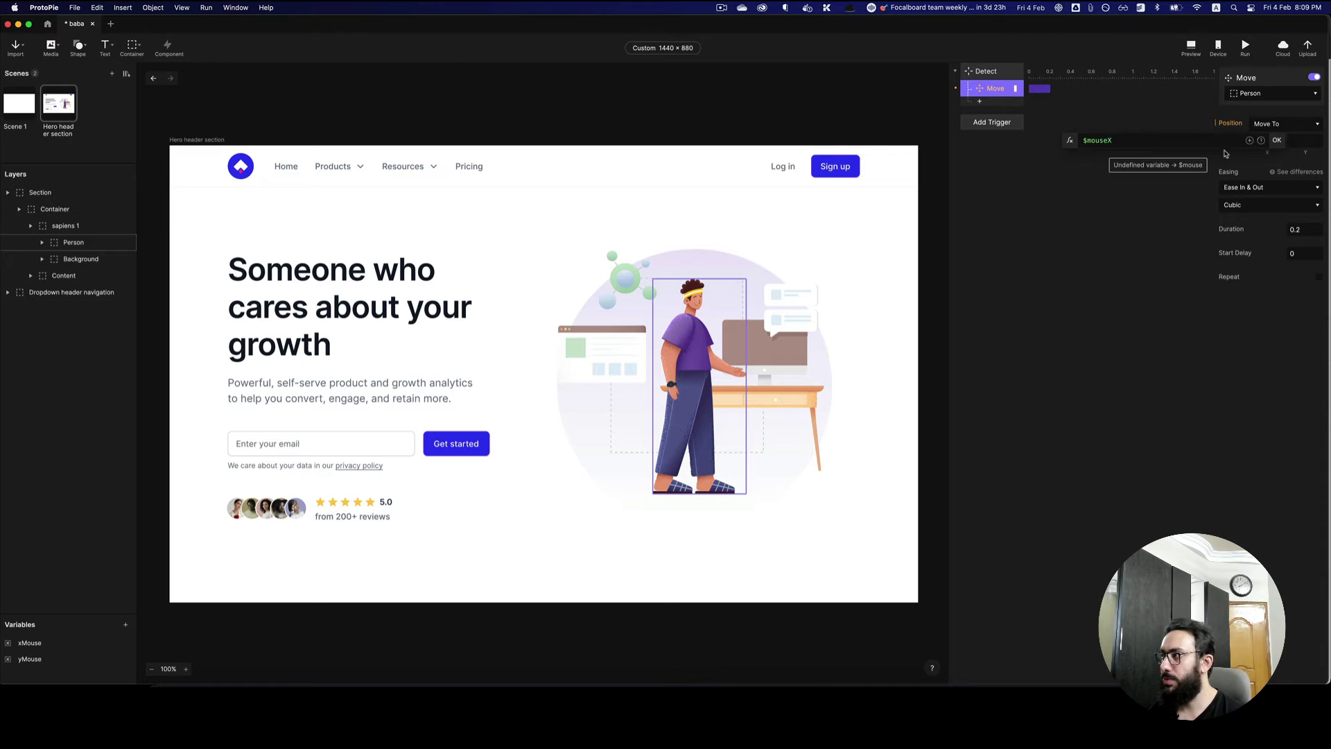
left_click(1277, 140)
- Preview the prototype, restart it to check how the person follows the mouse, and return to the editor
left_click(1187, 46)
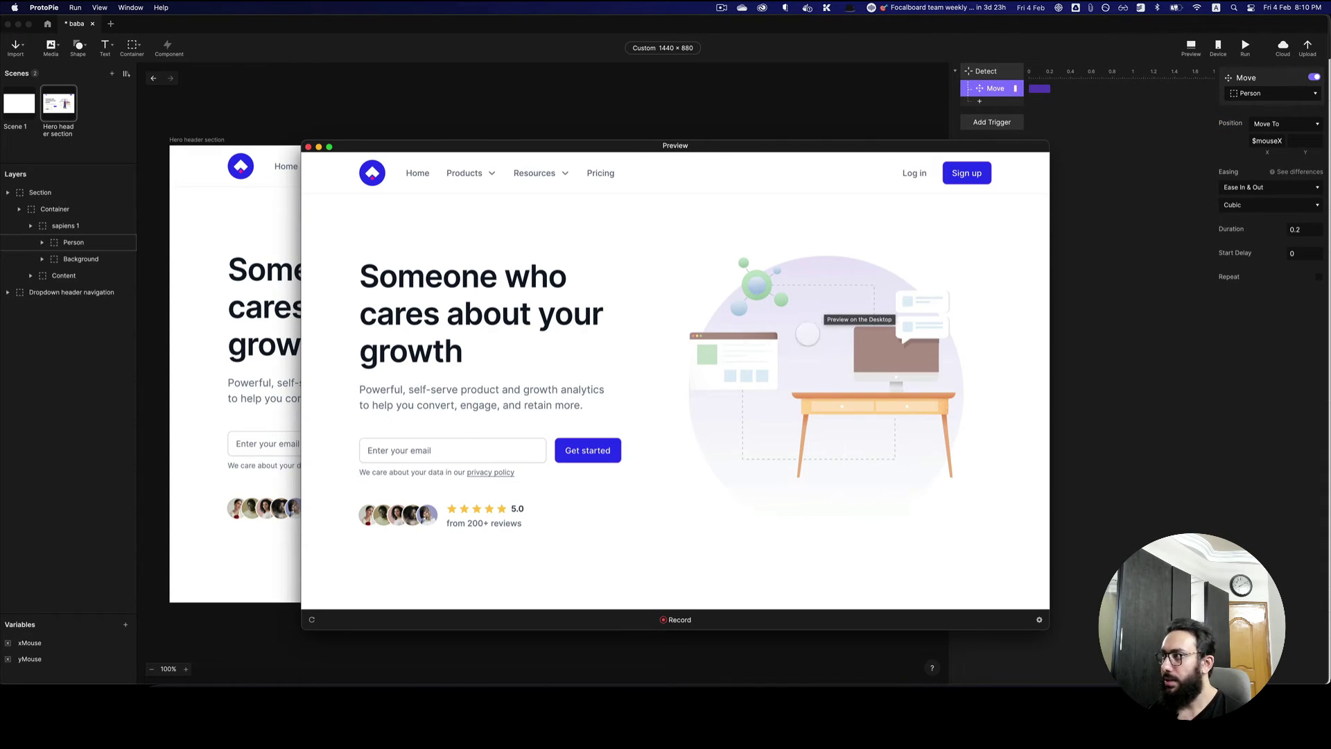
key("shift+super+r")
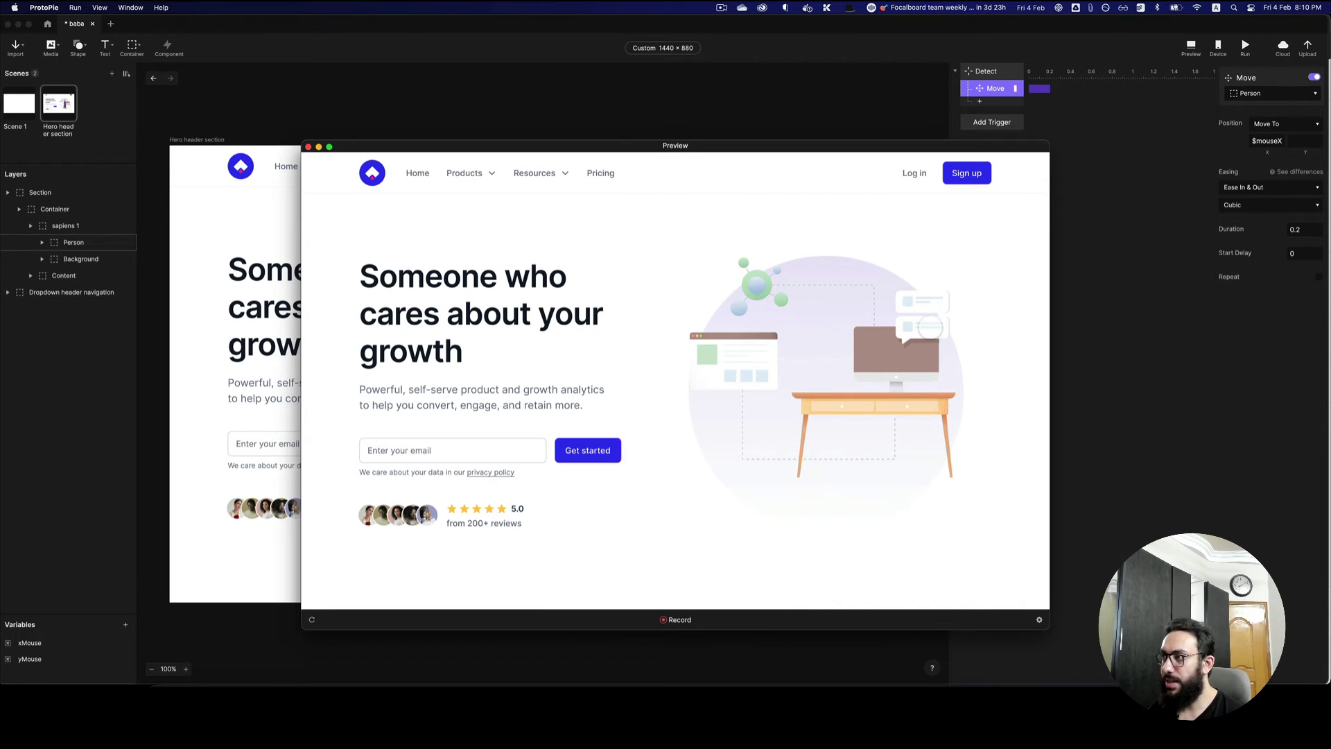
key("shift+super+r")
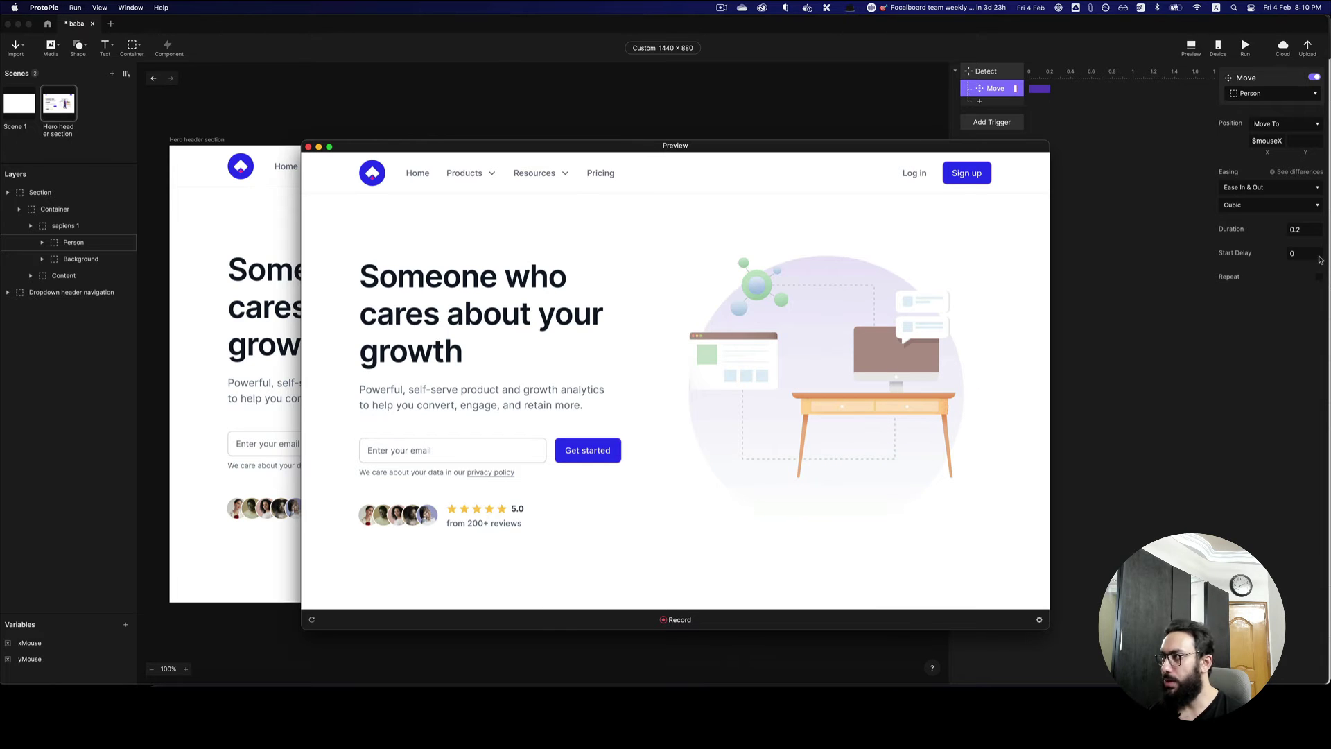
key("super+Tab")
key("super+Tab")
- Set the Move response's easing to Linear and its duration to 0, and preview the person's movement
left_click(1254, 188)
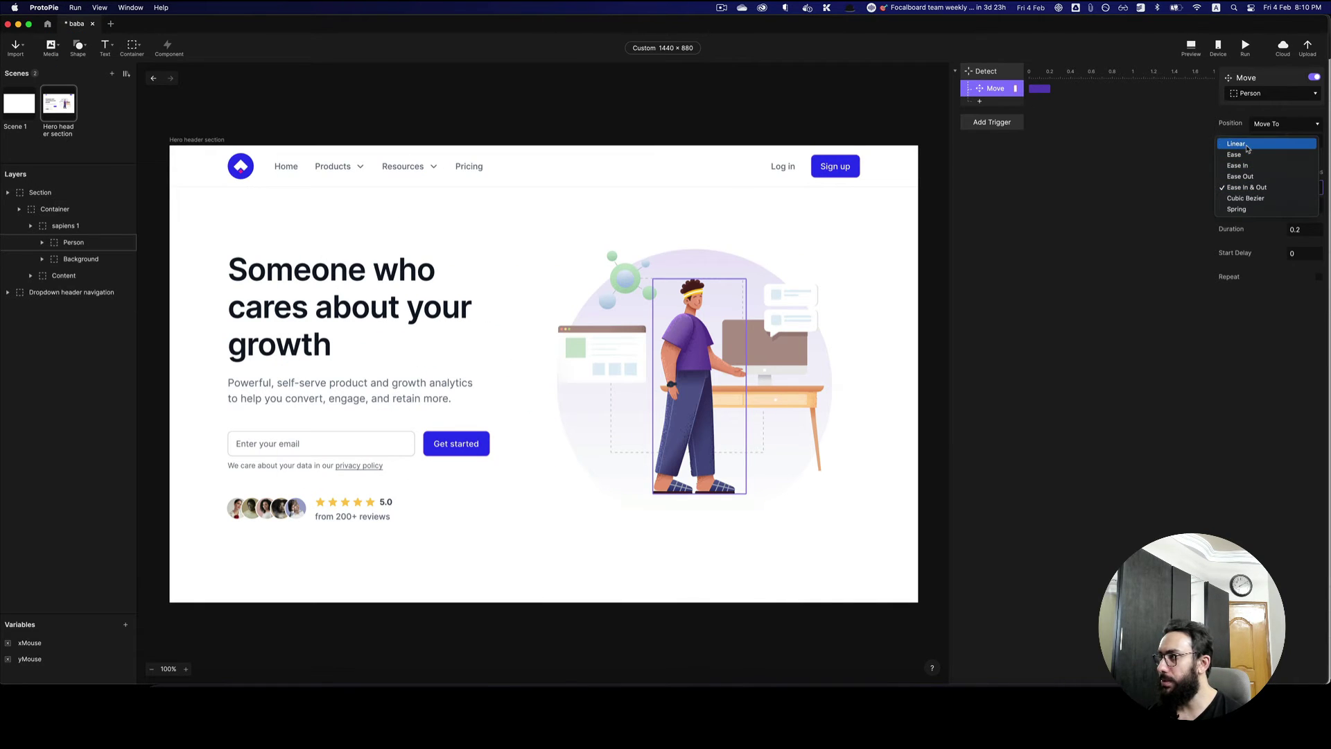
left_click(1236, 143)
left_click(1296, 212)
key("super+a")
type("0")
key("Return")
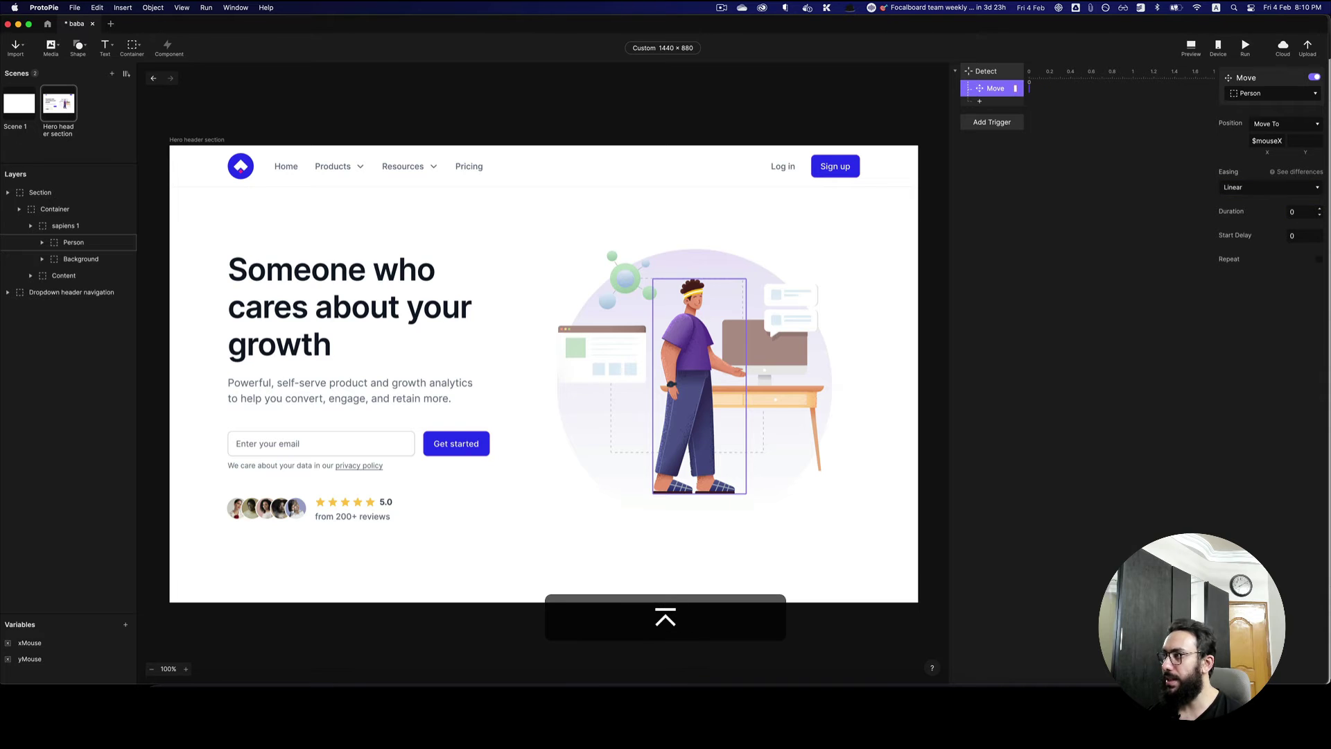
left_click(1192, 48)
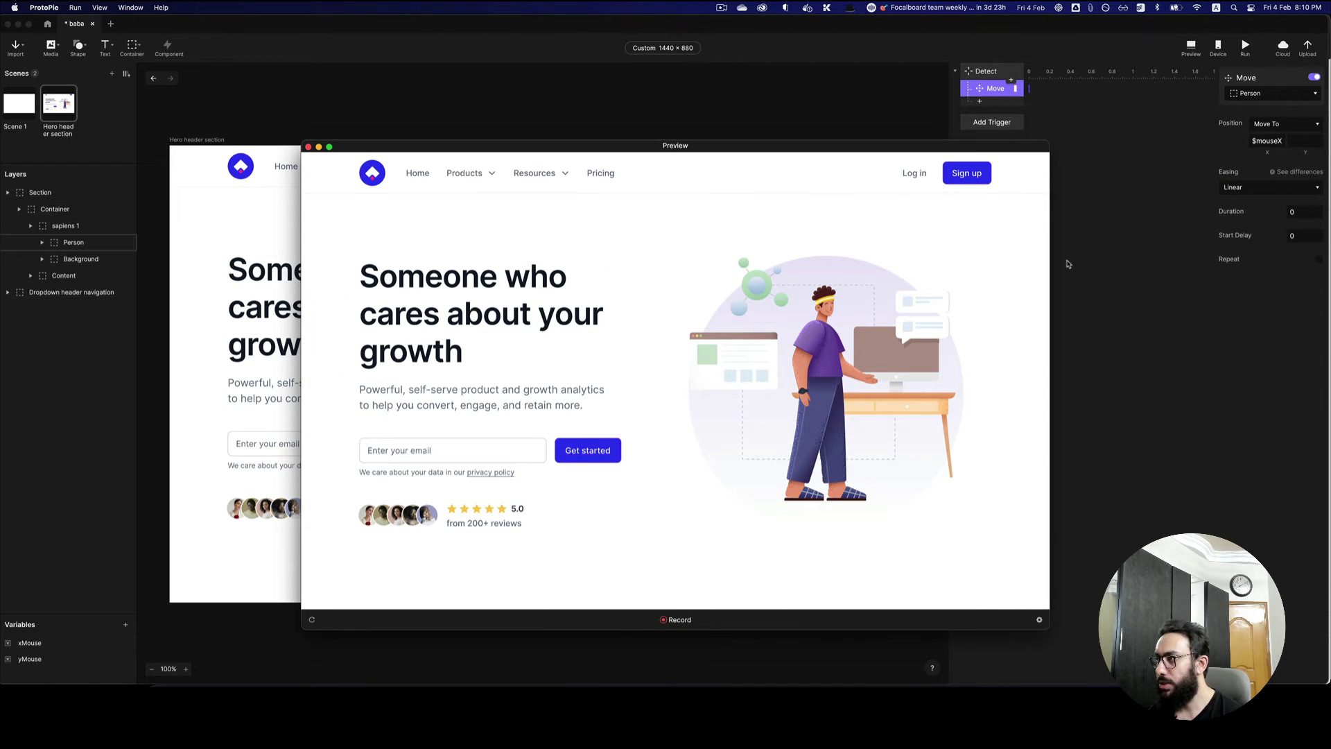
mouse_move(1044, 266)
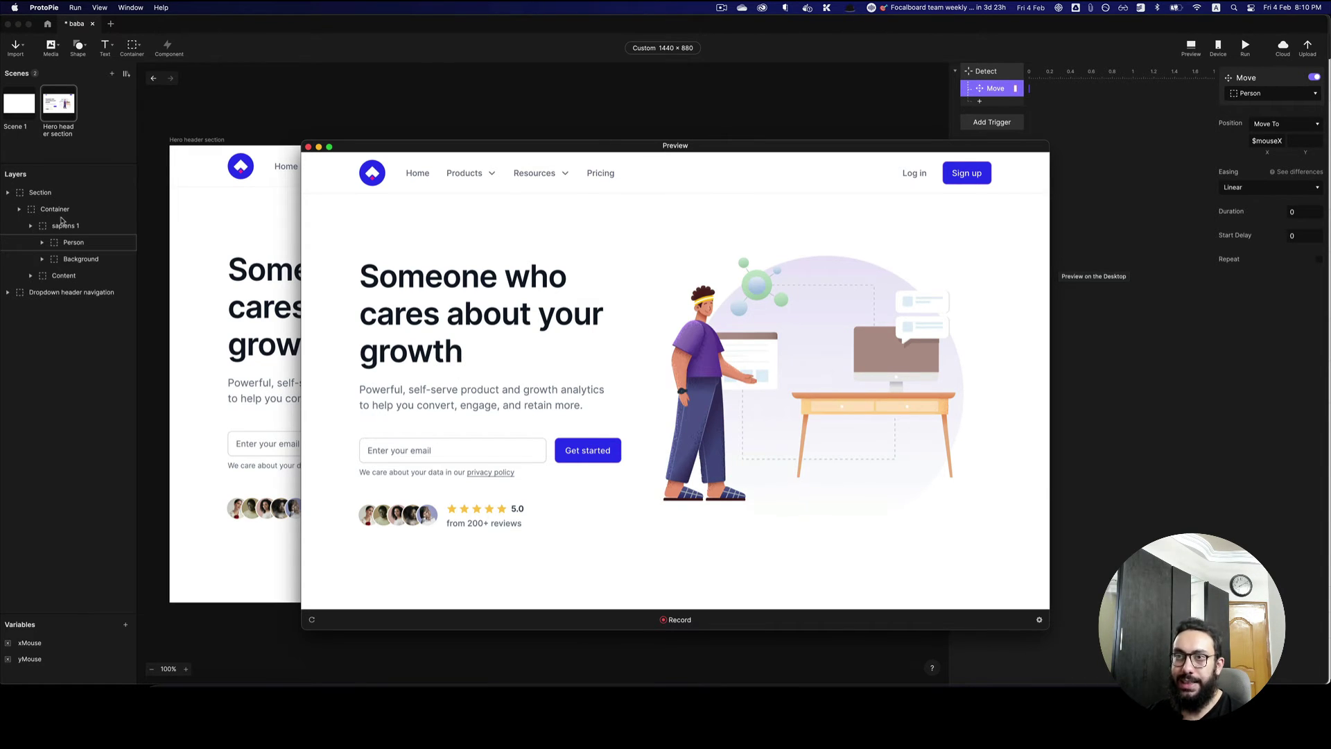
- Try the Person layer directly under Section, above Container, in the preview, and undo that layer move
left_click(63, 244)
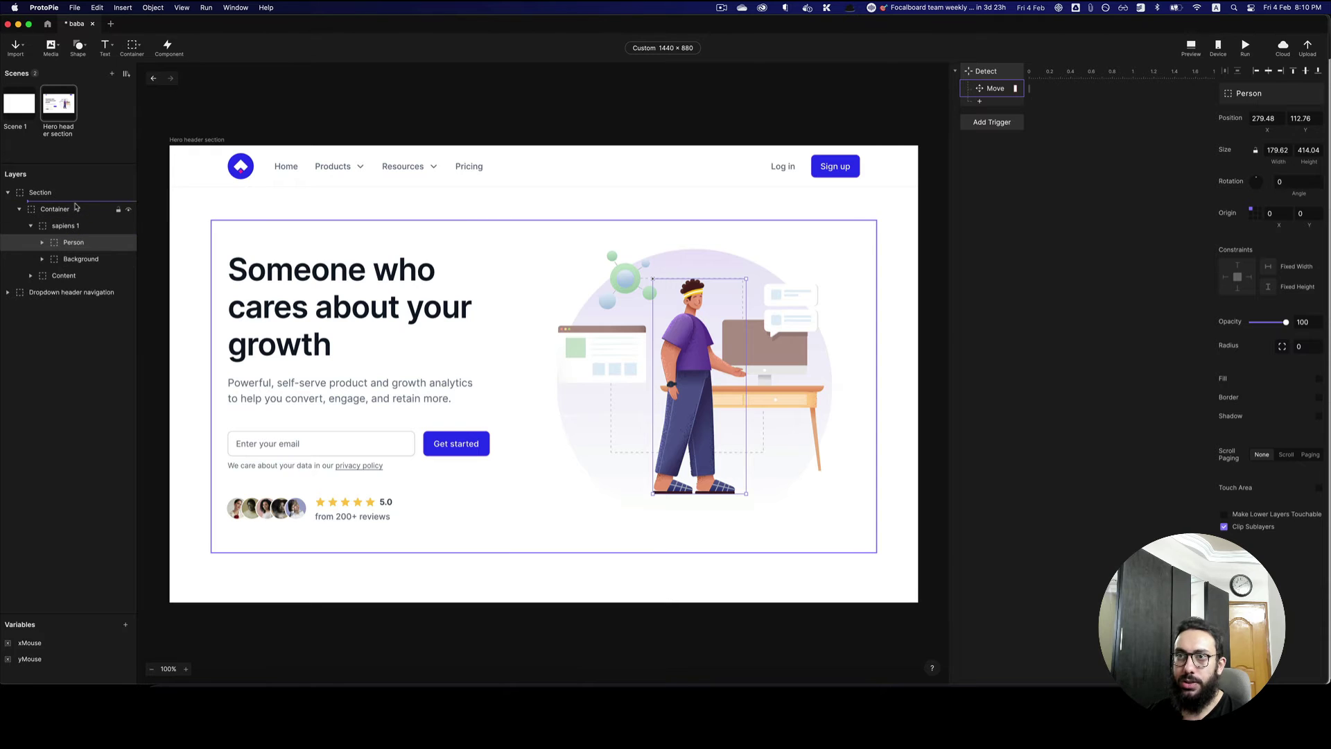
left_click_drag(72, 201, 73, 201)
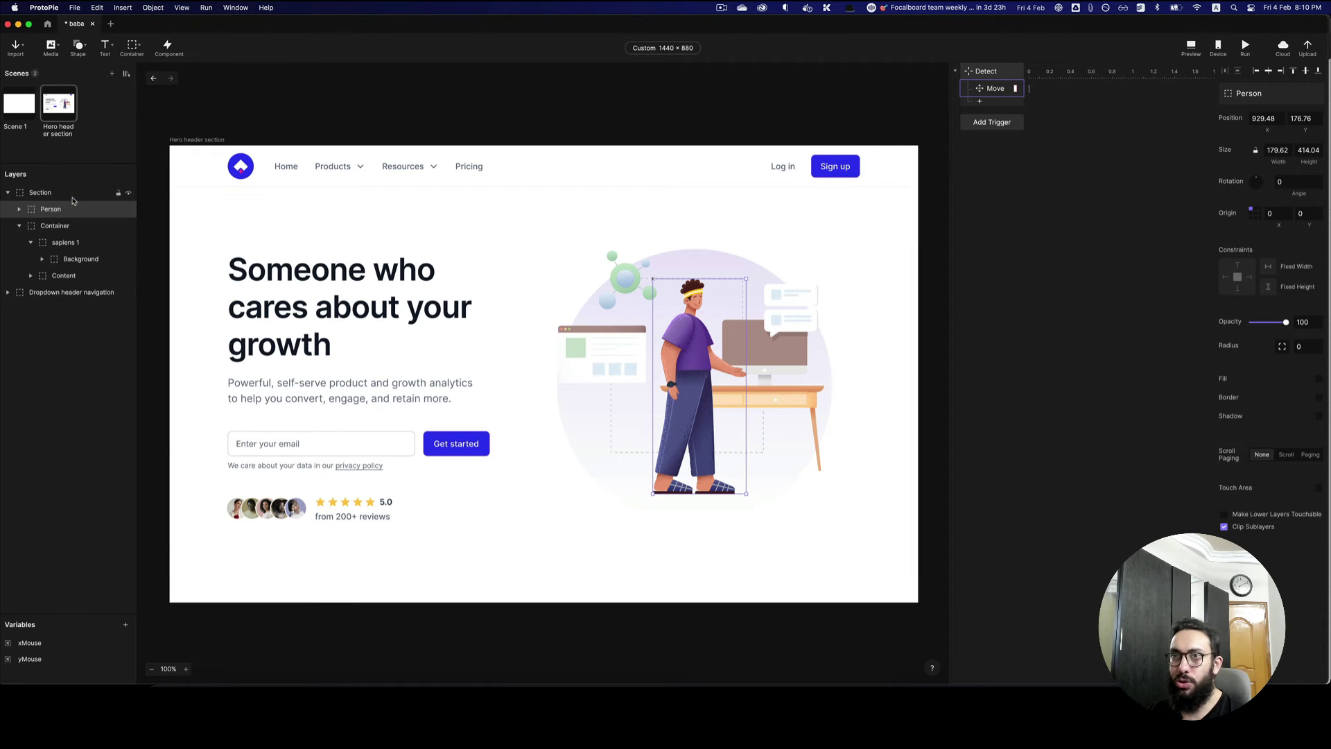
left_click(1191, 46)
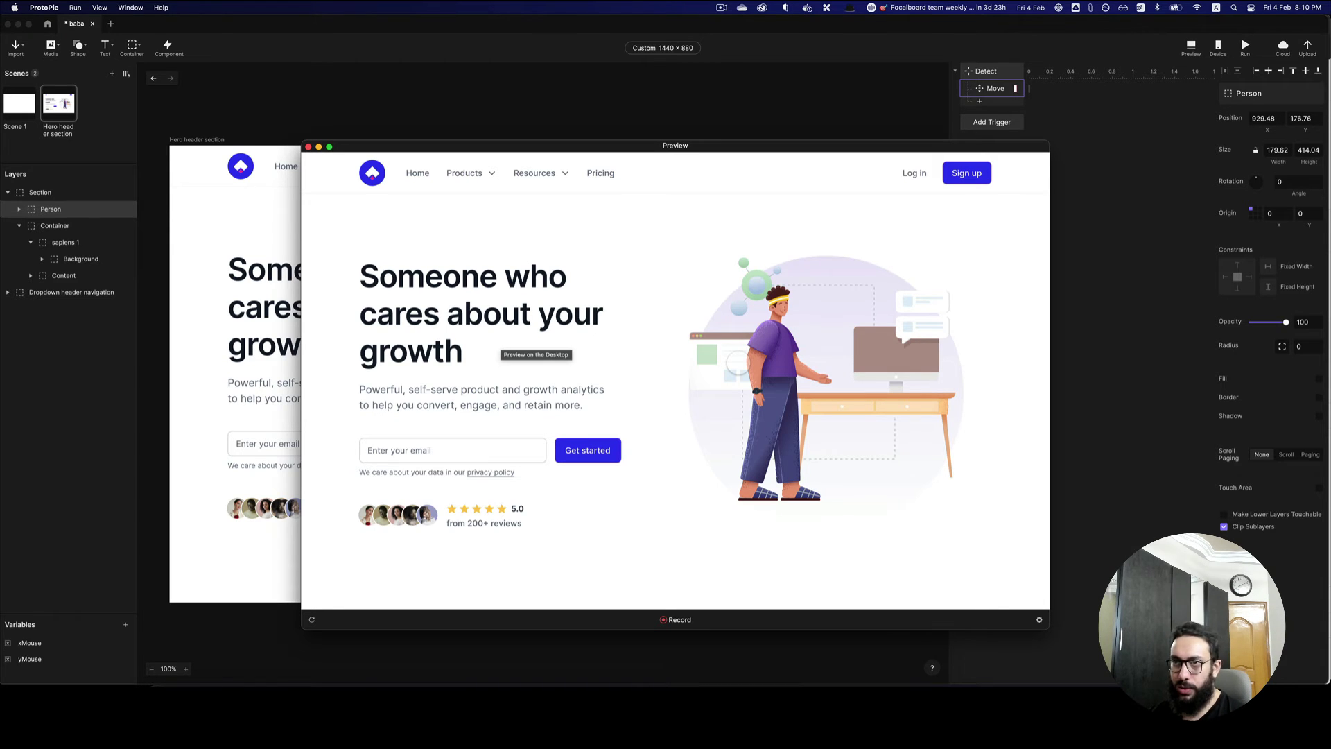
left_click(571, 113)
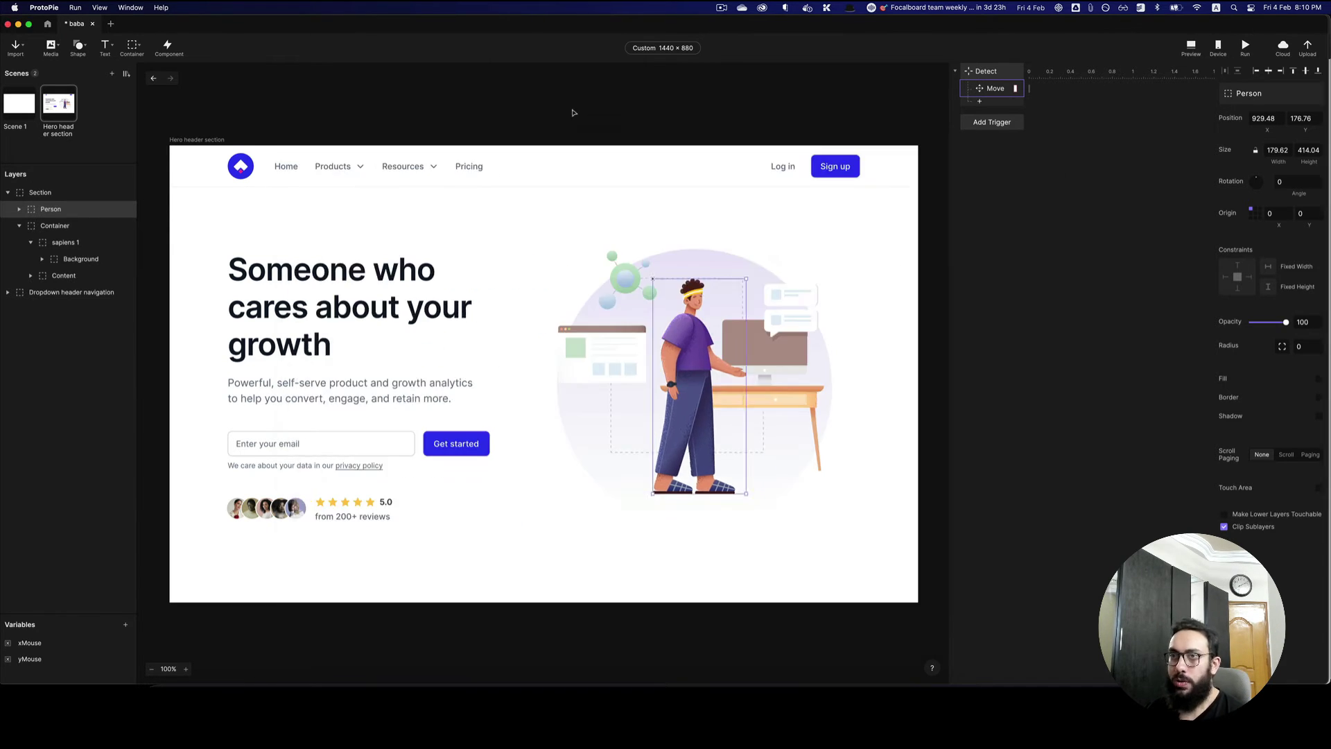
key("super+z")
key("super+z")
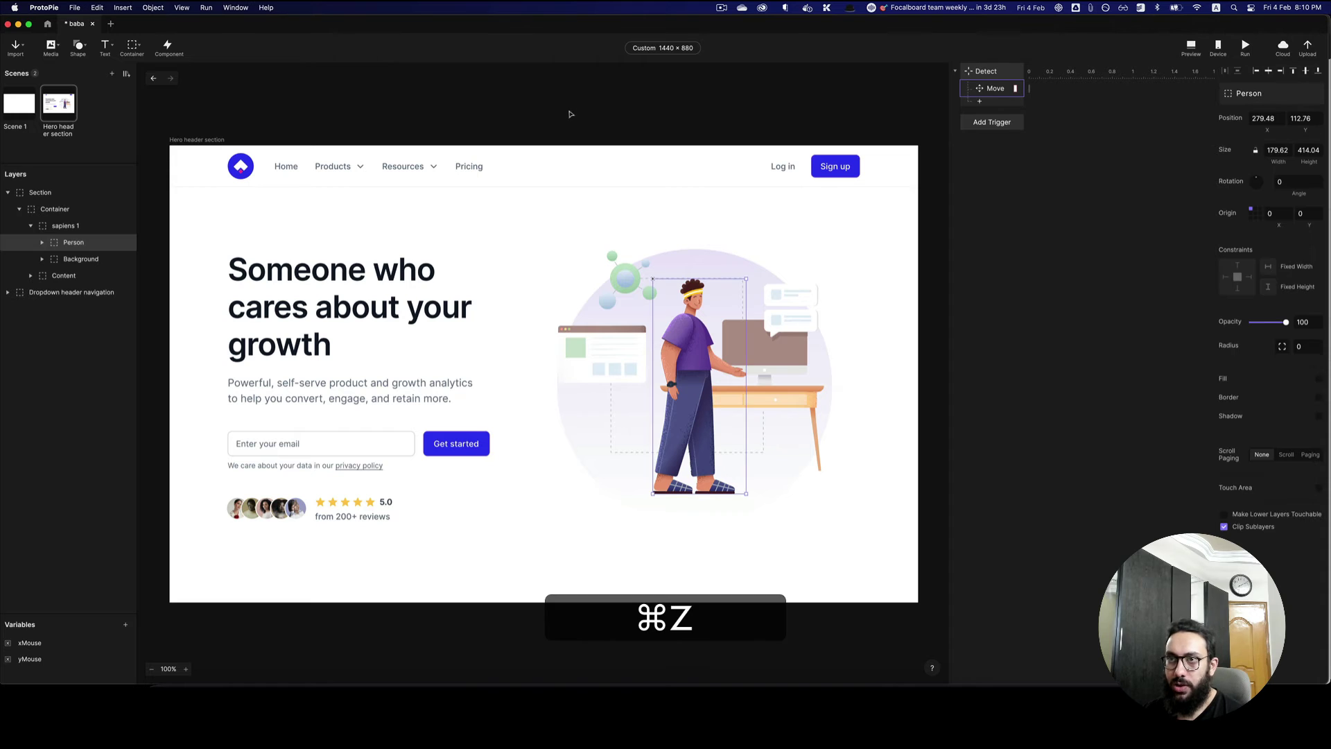
- Group the Person layer inside sapiens 1 into a container of its own
left_click(73, 226)
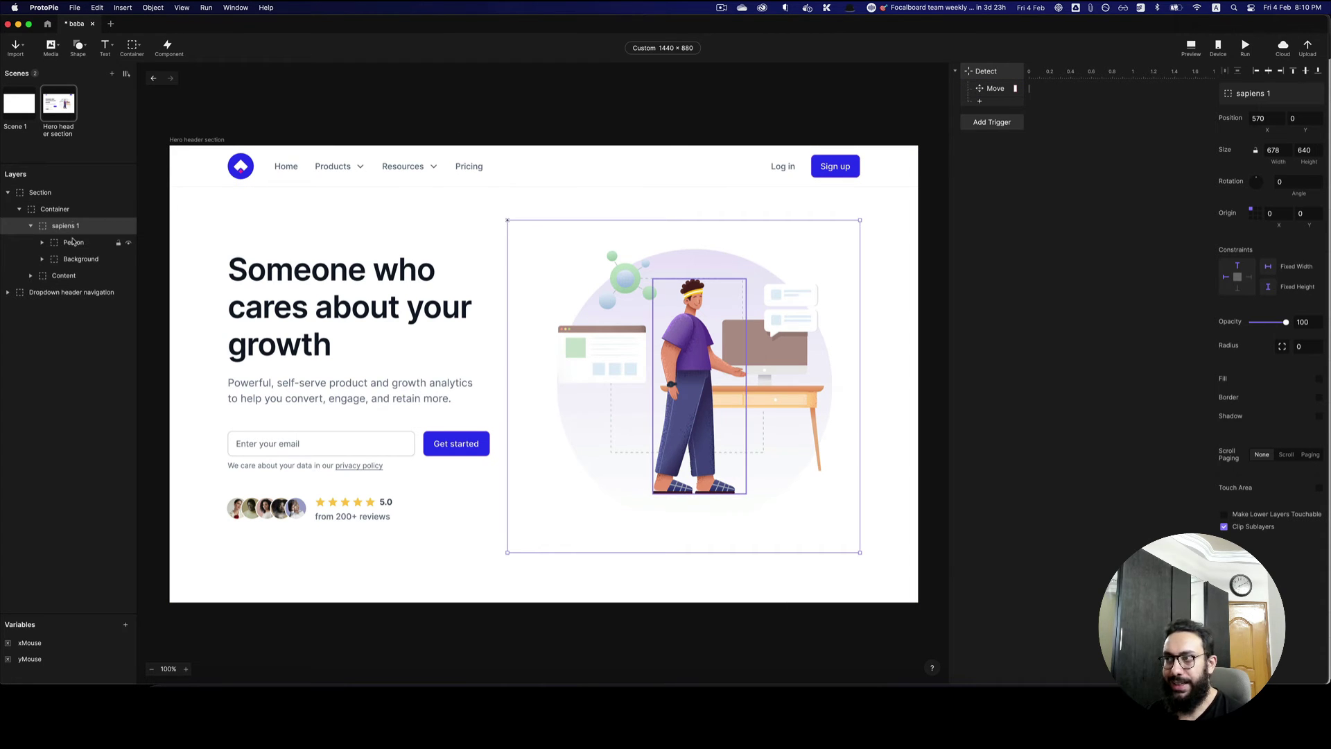
left_click(74, 241)
left_click(42, 243)
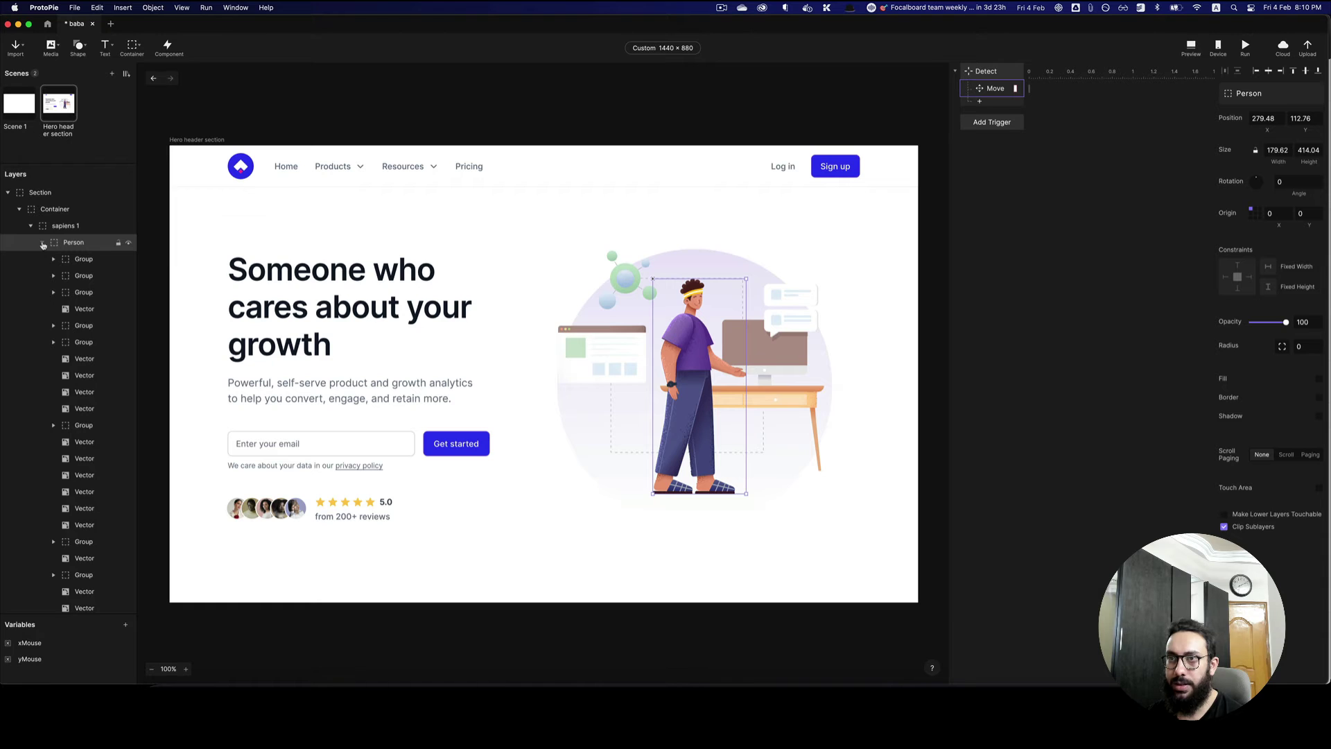
left_click(43, 242)
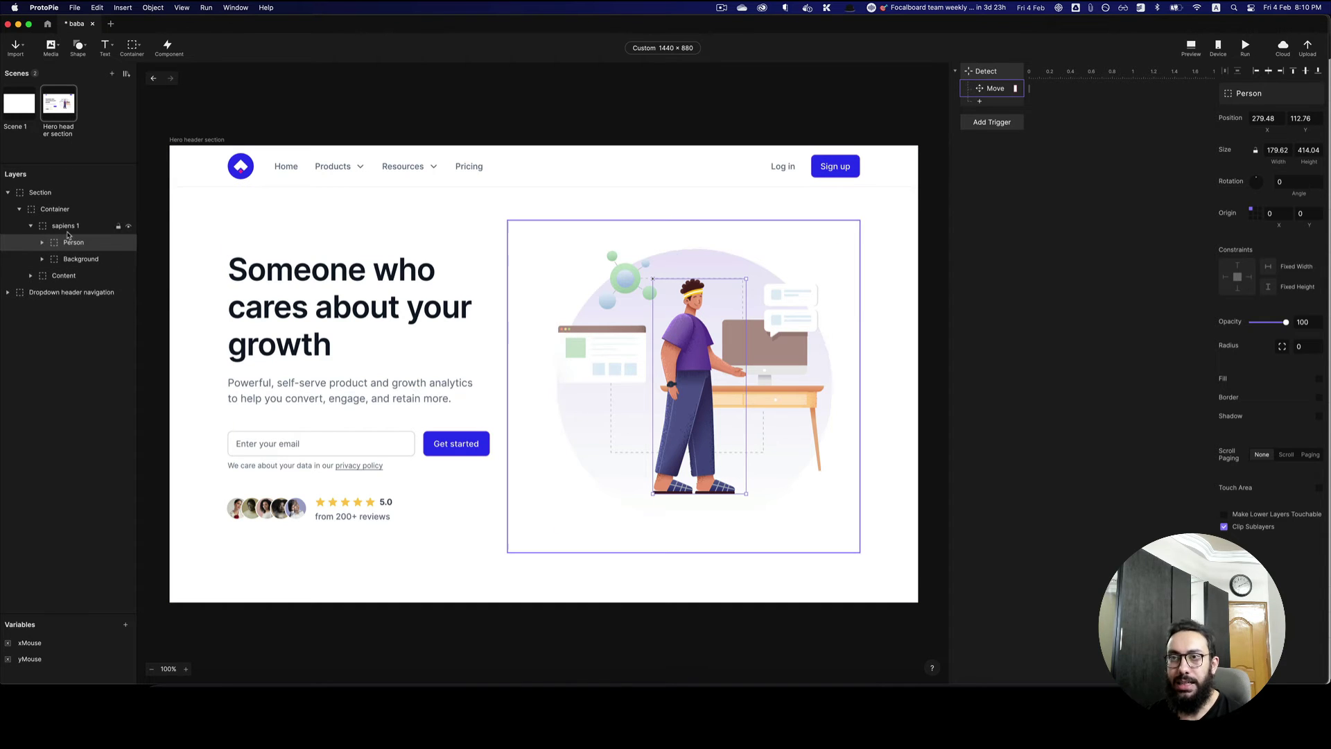
key("super+g")
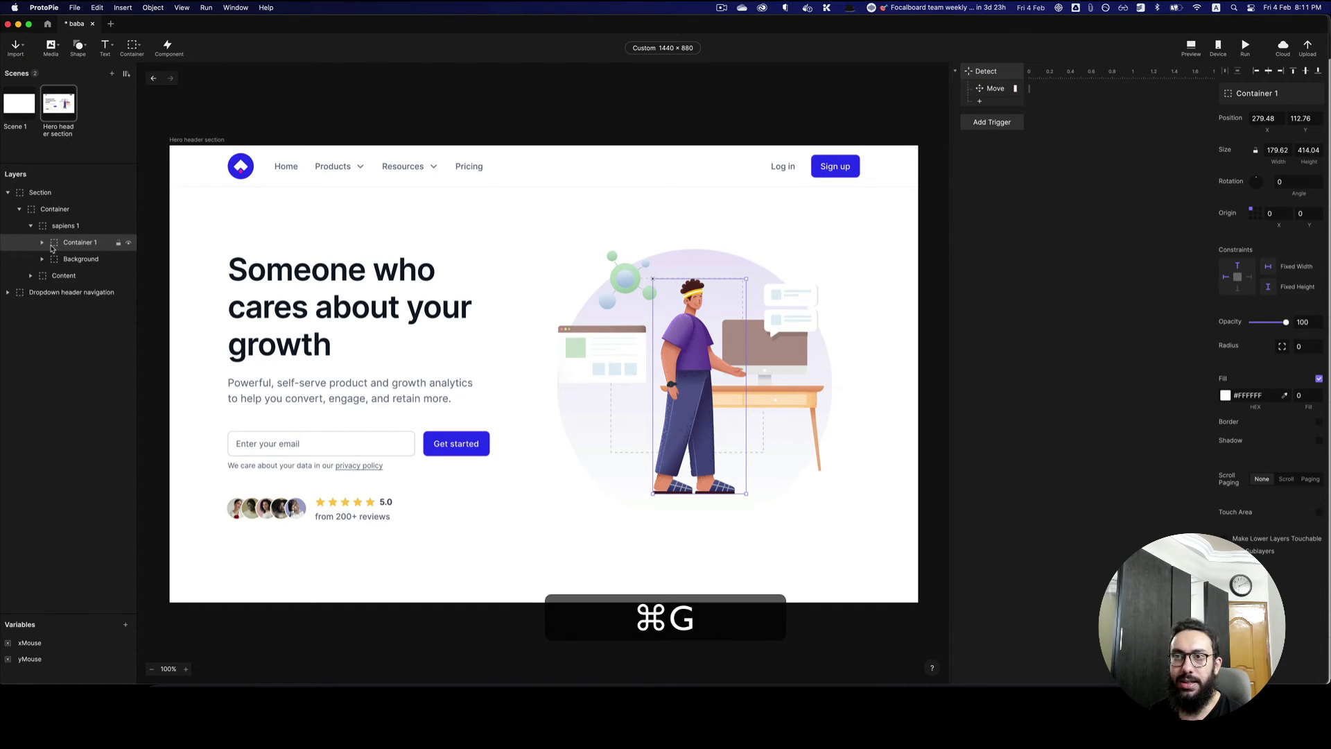
- Rename the new container around the Person layer to Person Container
double_click(94, 243)
type("Pro")
key("BackSpace")
key("BackSpace")
type("erson Container")
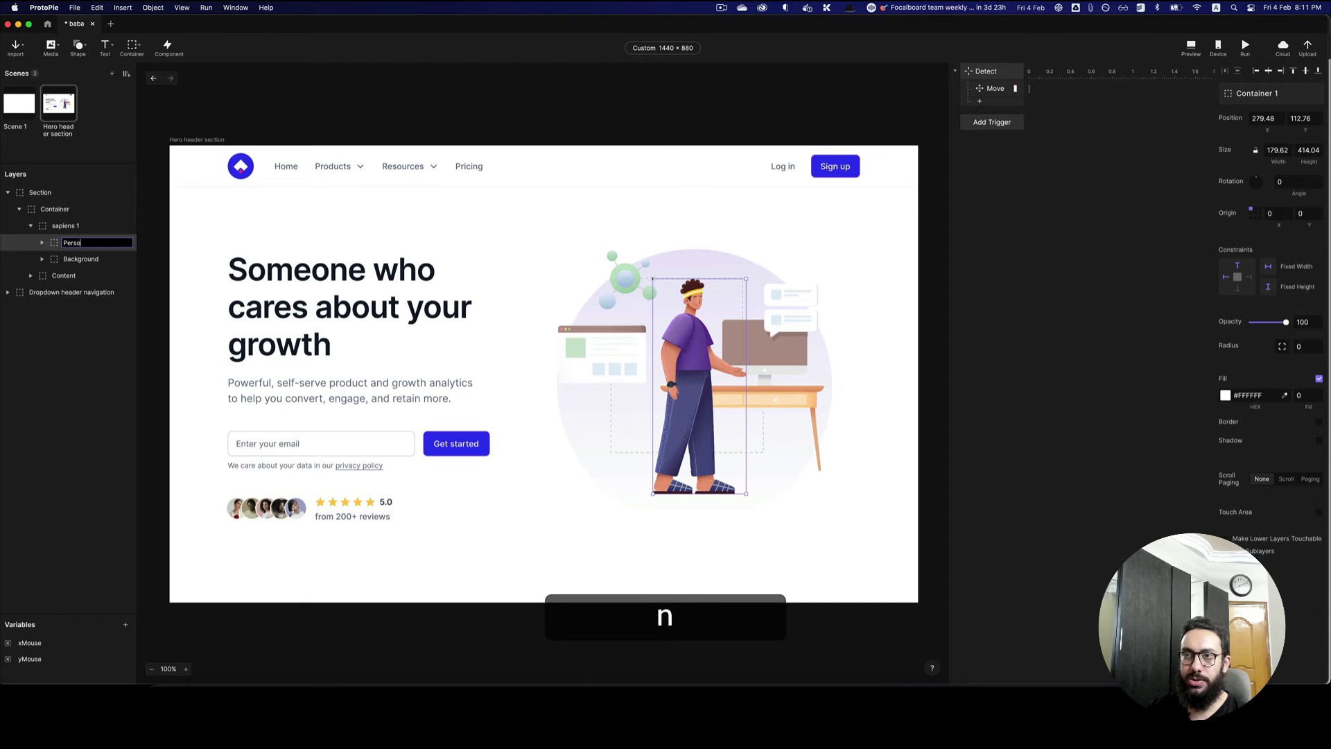
key("Return")
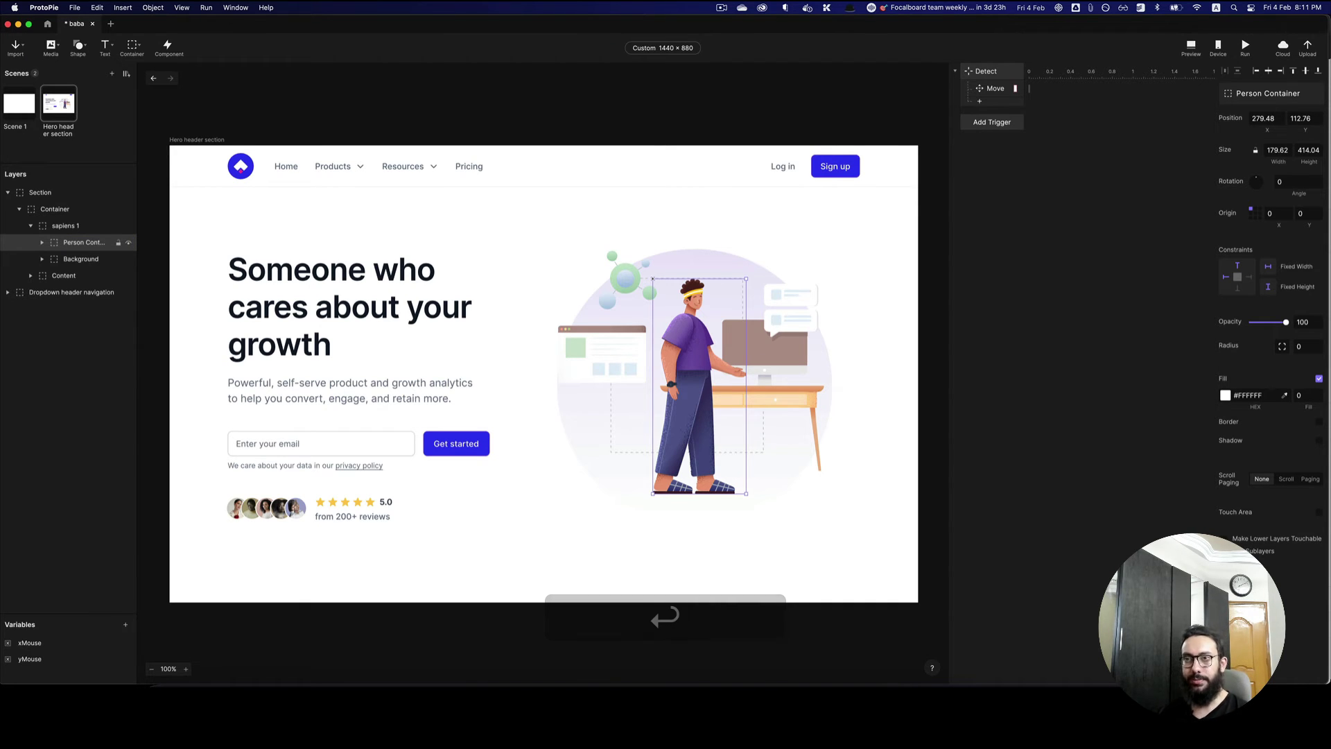
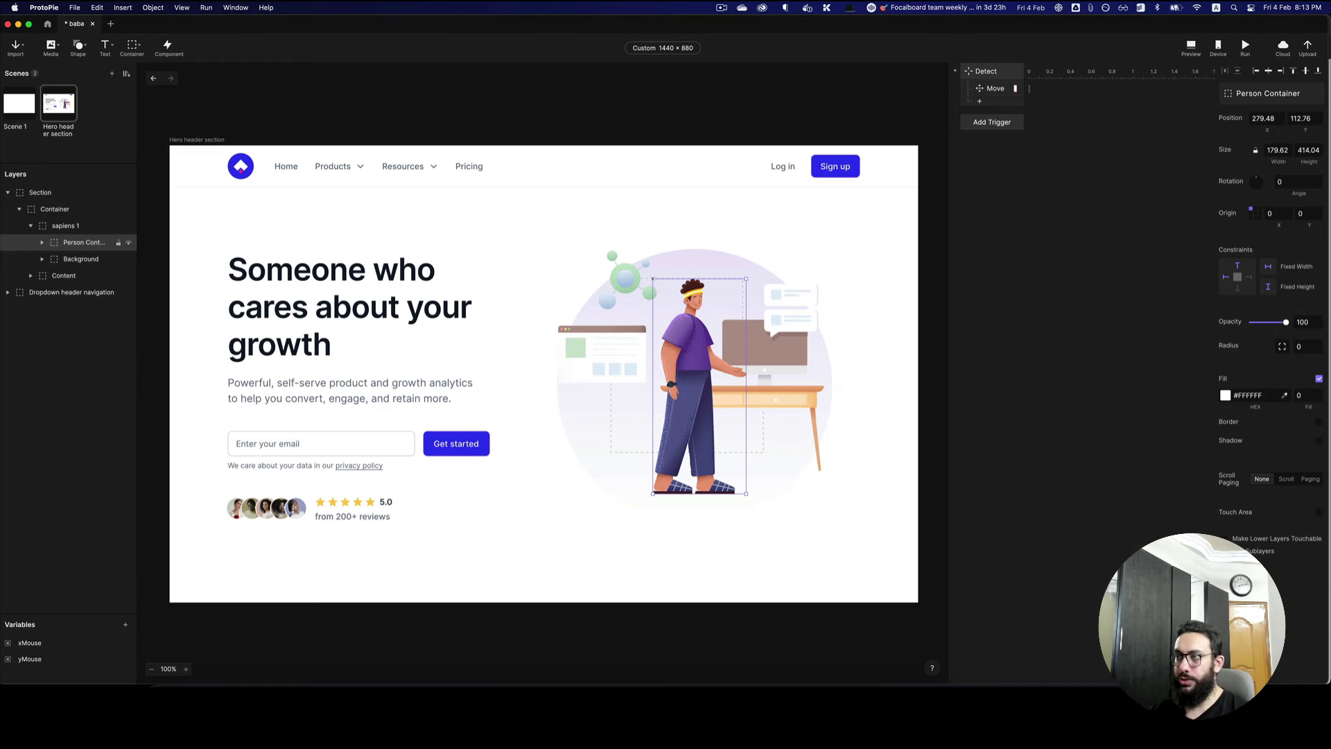
- Expand Person Container and preview how the person moves inside it
left_click(41, 242)
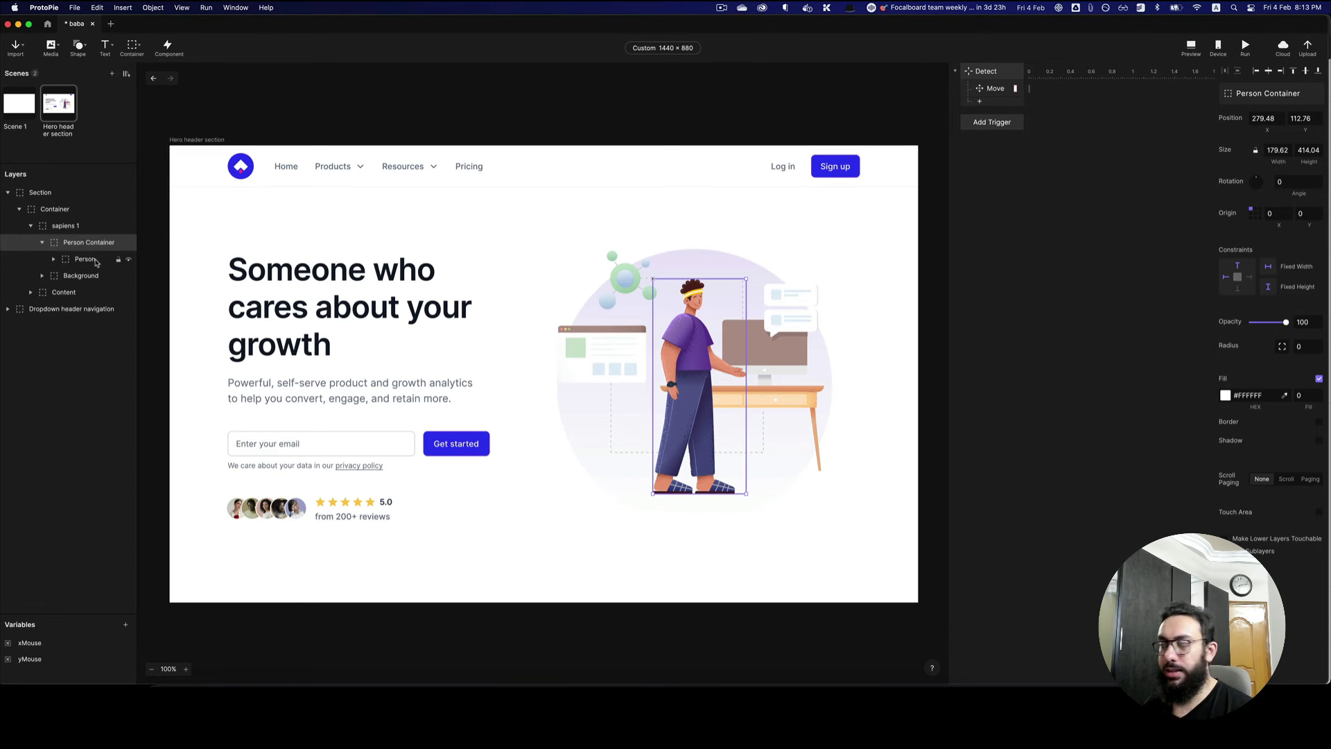
left_click(1191, 46)
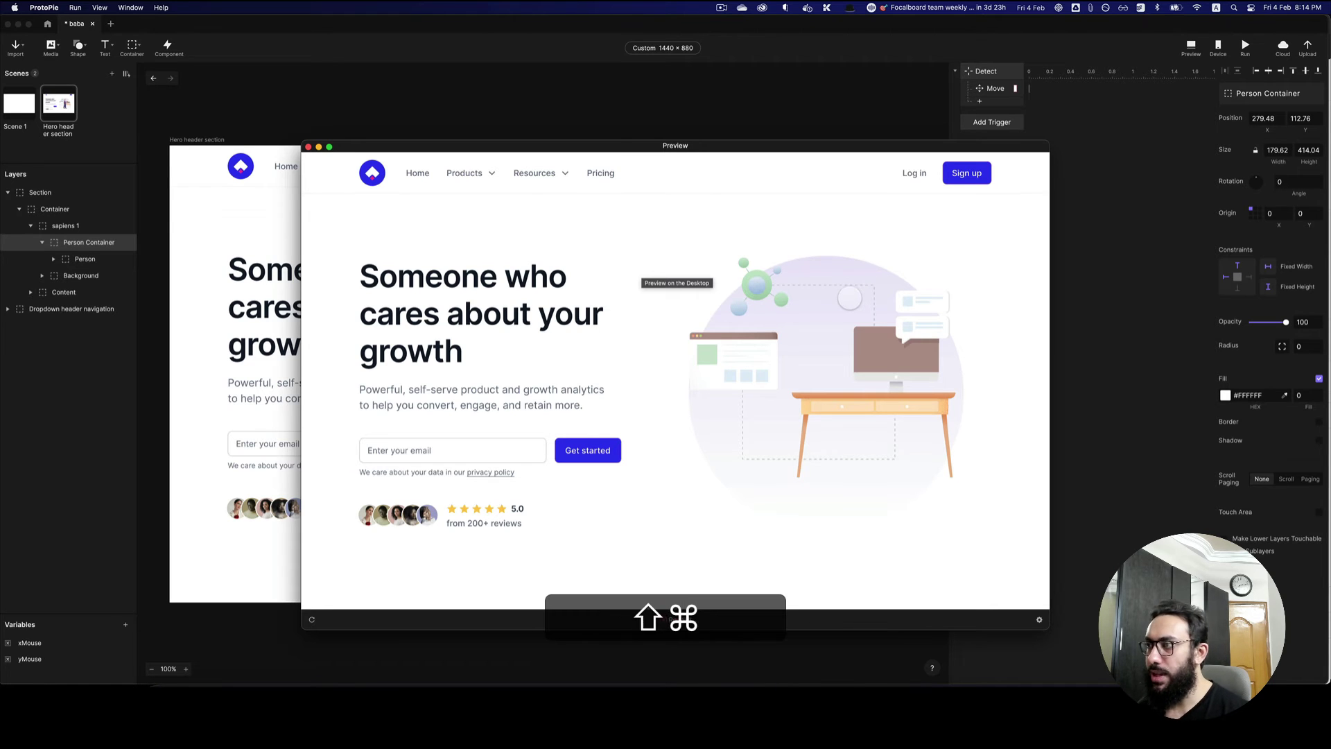
- Set the X position of the Person layer's Move response to $mouseX/50 and preview the person's movement
key("shift+super+r")
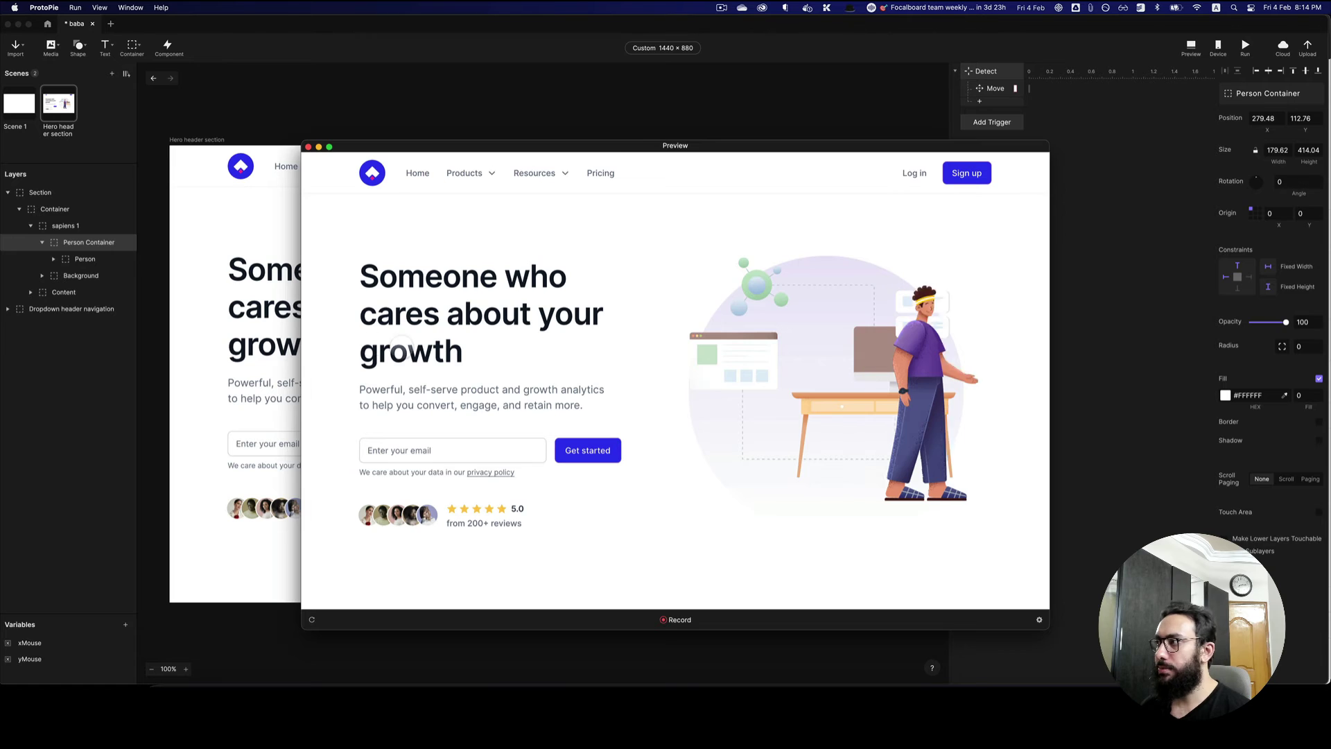
left_click(1057, 162)
left_click(987, 89)
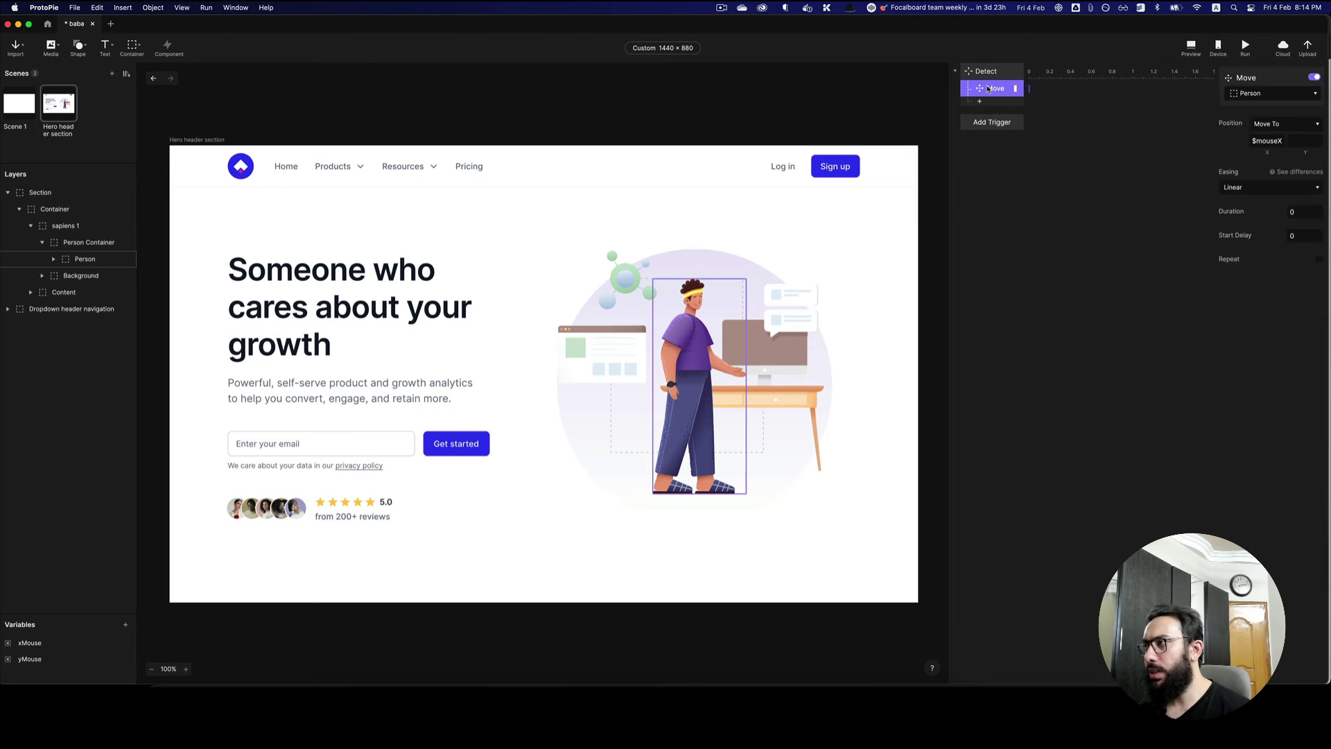
left_click(1267, 141)
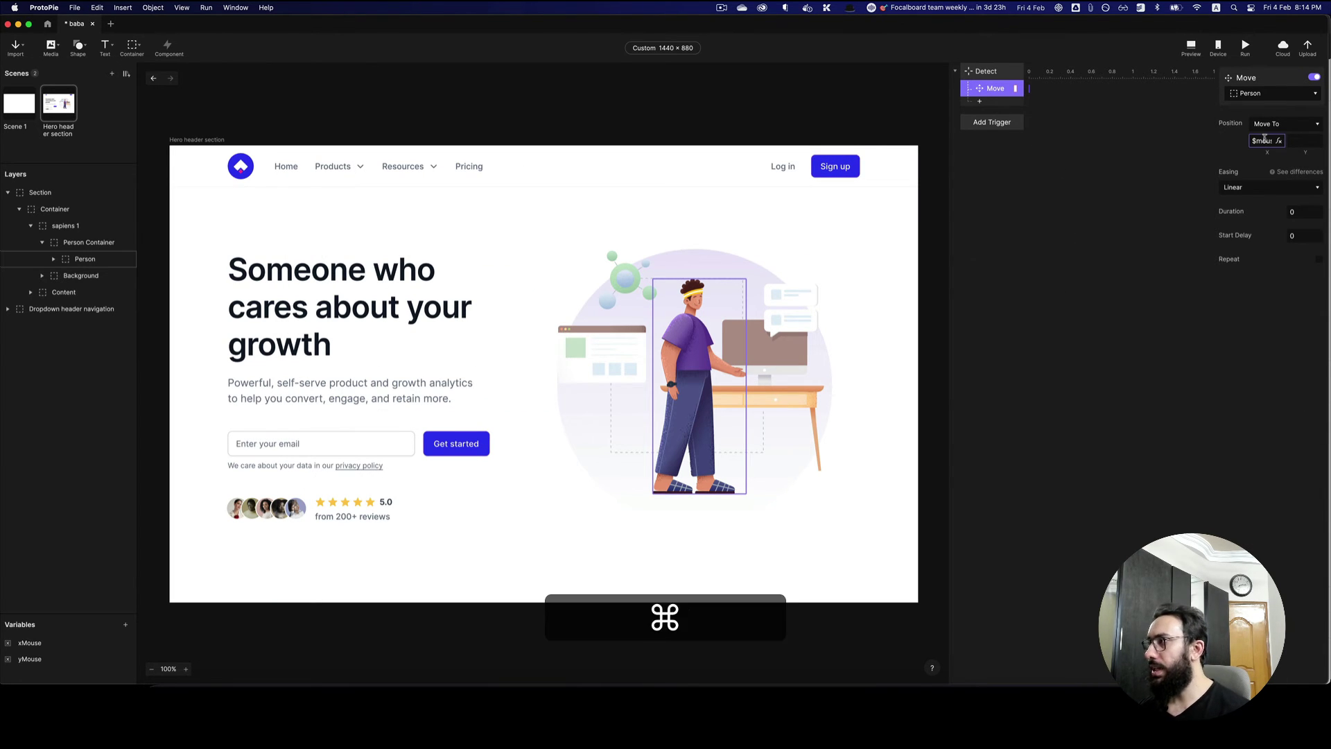
key("super+Right")
type("/100")
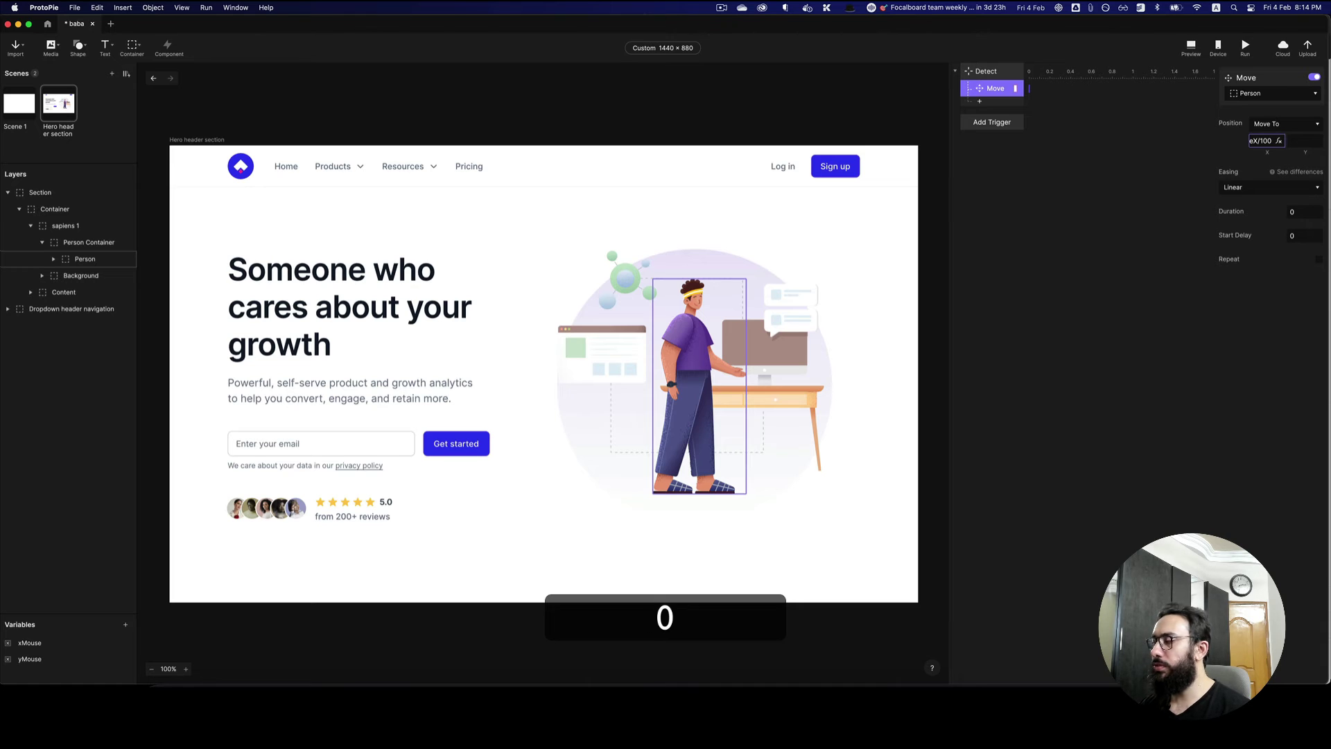
key("BackSpace")
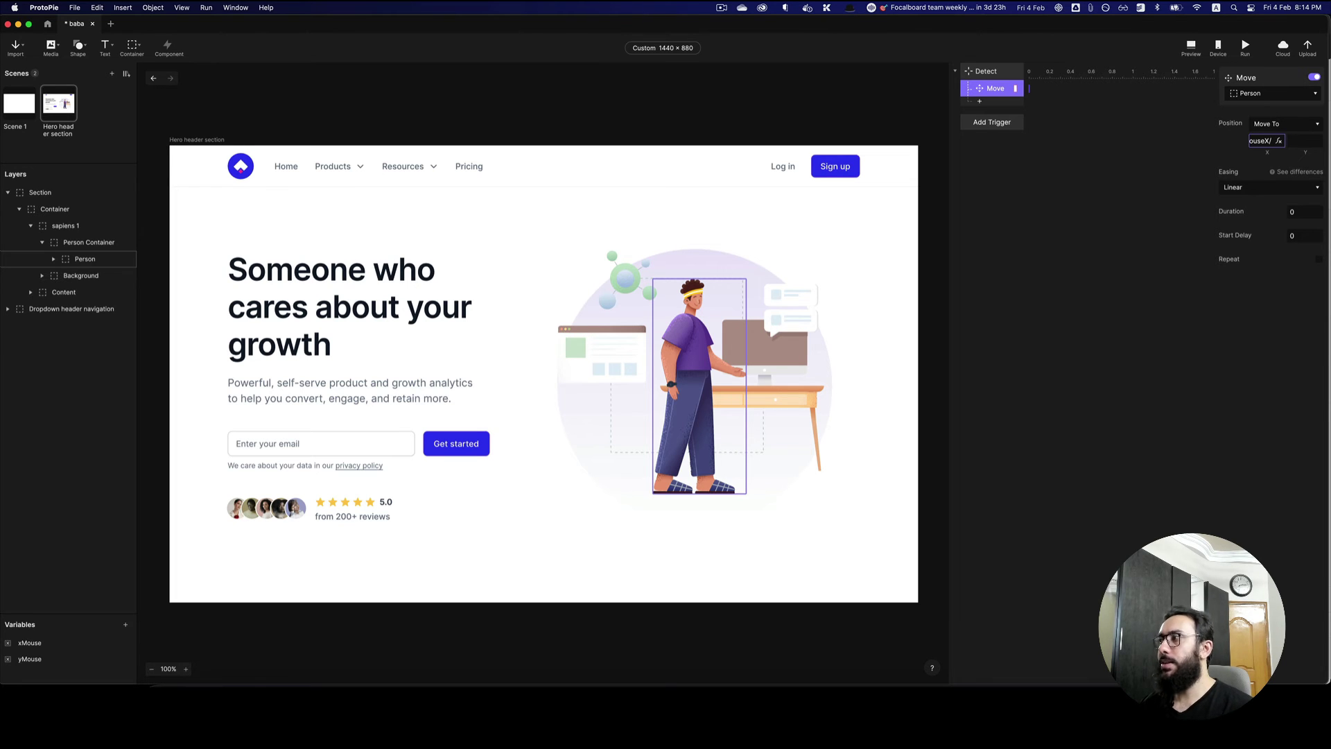
key("Return")
left_click(1194, 48)
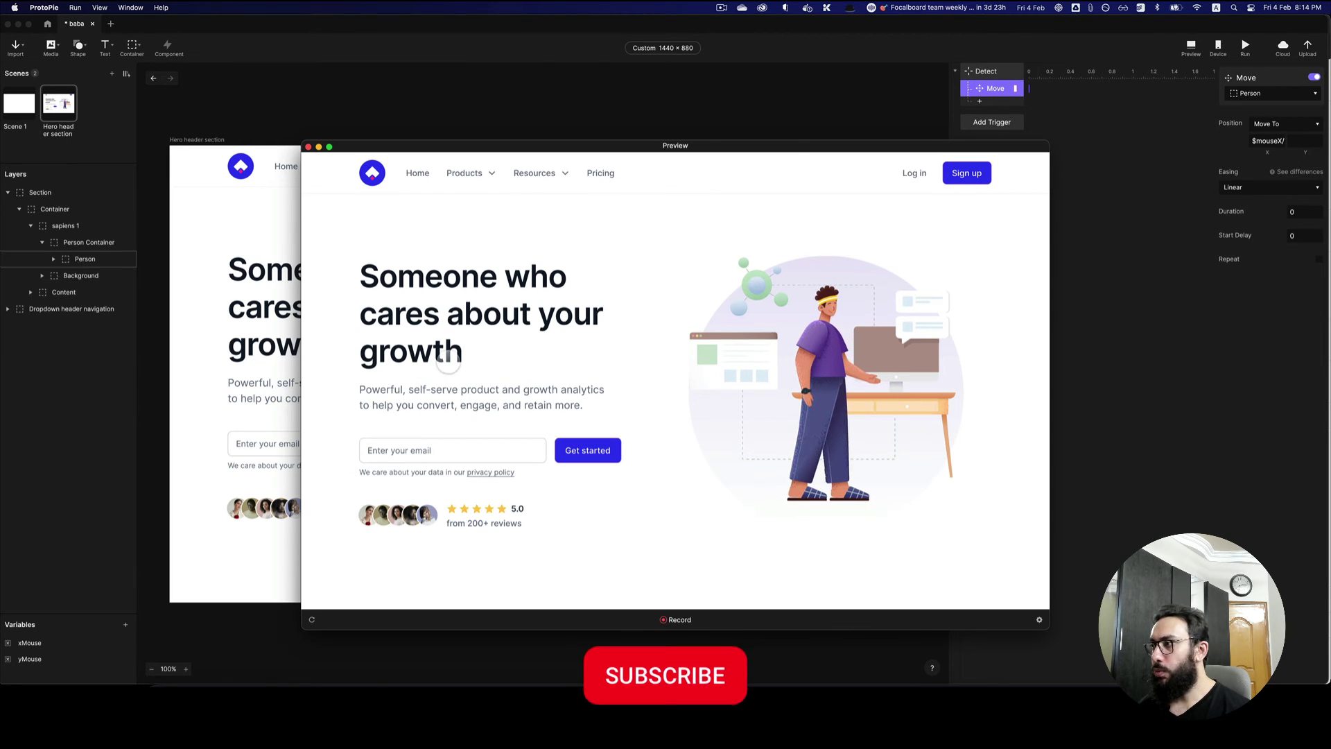
- Try $mouseX/25 as the X position in the Person layer's Move response and preview it
left_click(1263, 140)
key("super+Right")
key("Left")
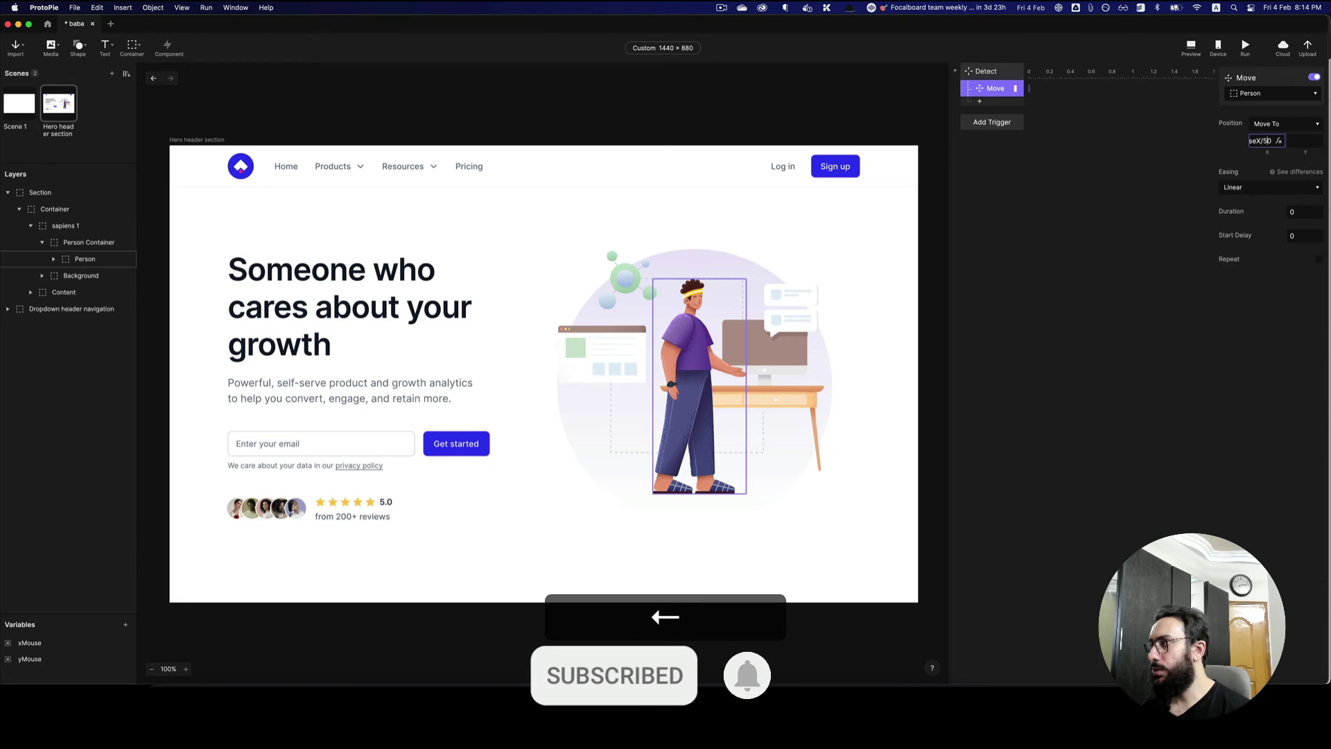
key("shift+Right")
type("5")
key("Return")
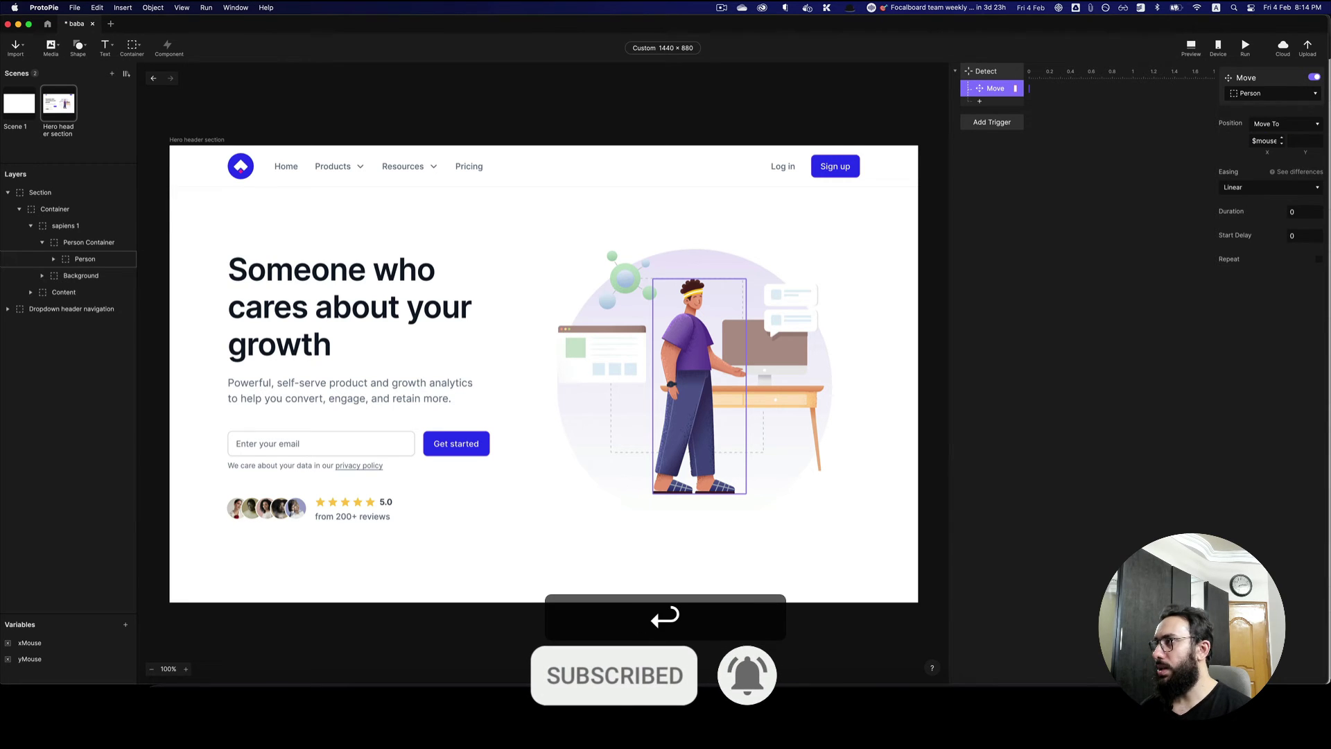
left_click(1188, 47)
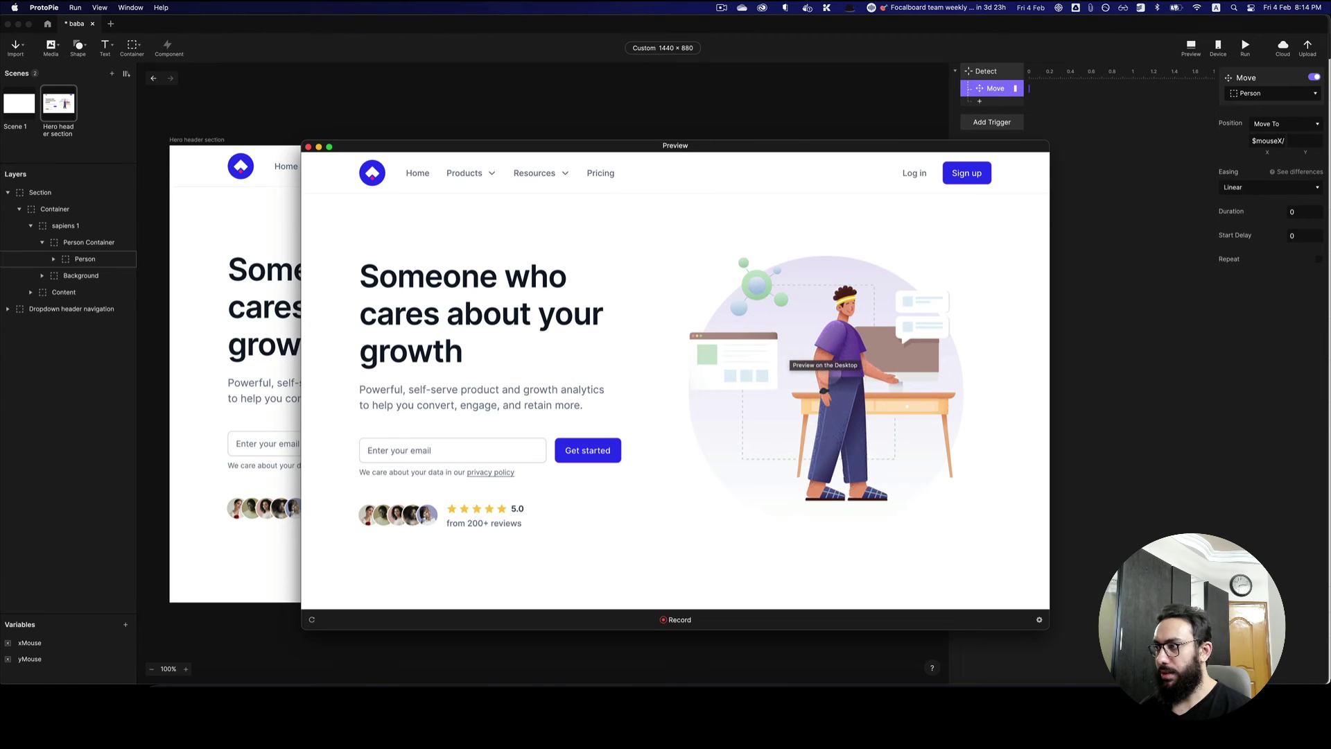
key("Escape")
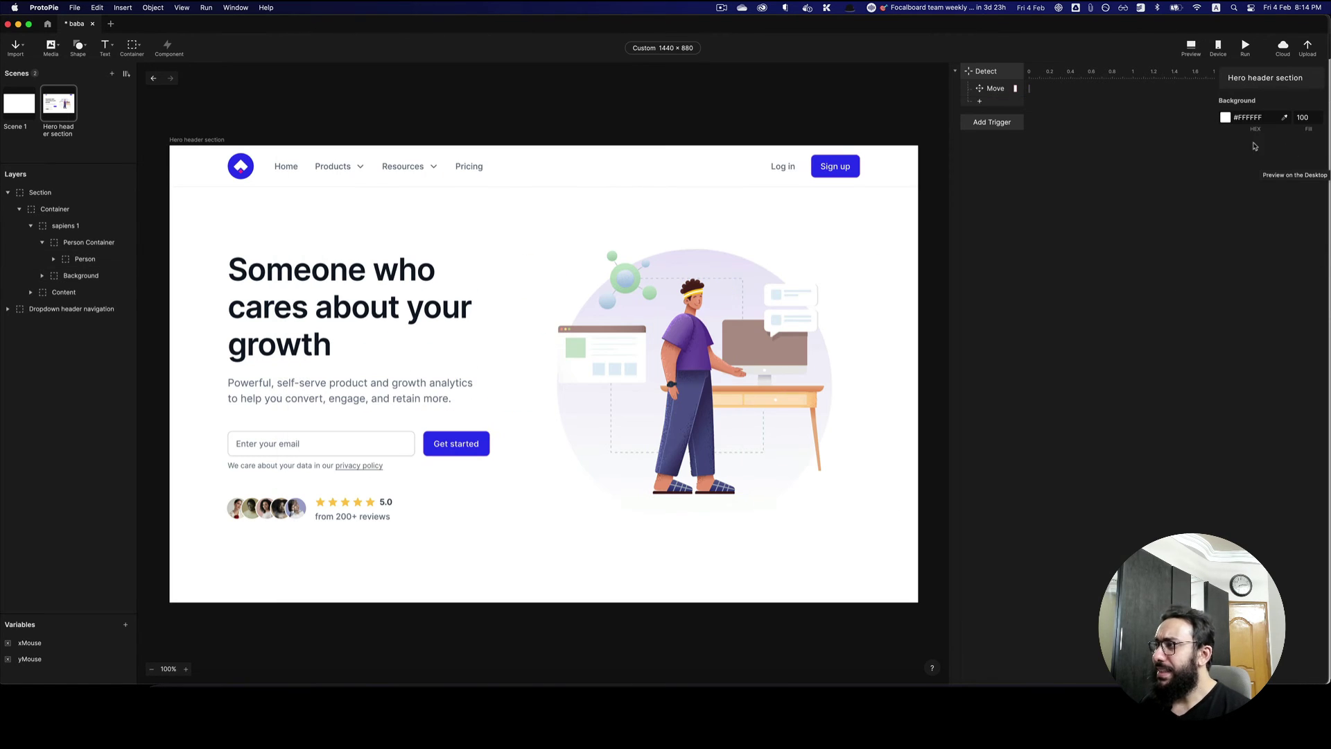
- Change the X position of the Person layer's Move response to $mouseX/34 and check the movement in the preview
left_click(995, 88)
left_click(1256, 141)
key("super+Right")
key("super+Left")
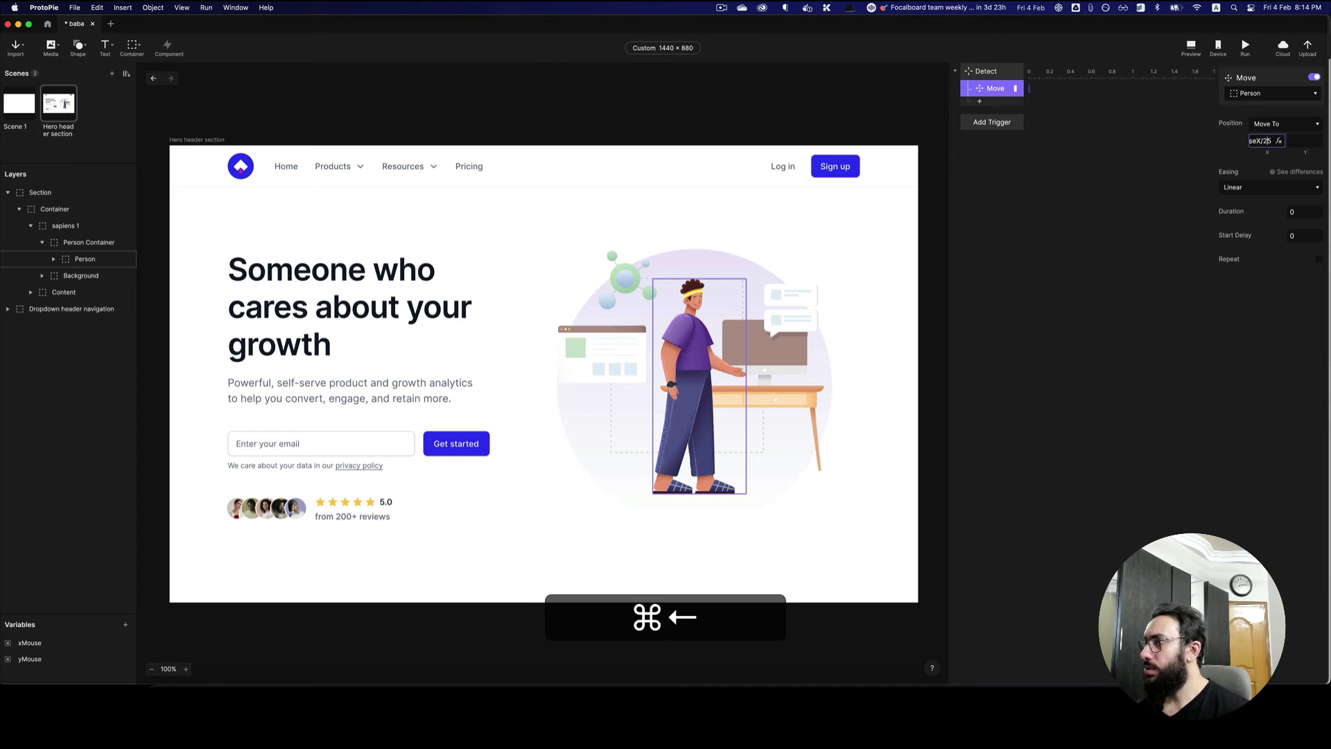
key("shift+Left")
key("shift+Right")
key("shift+BackSpace")
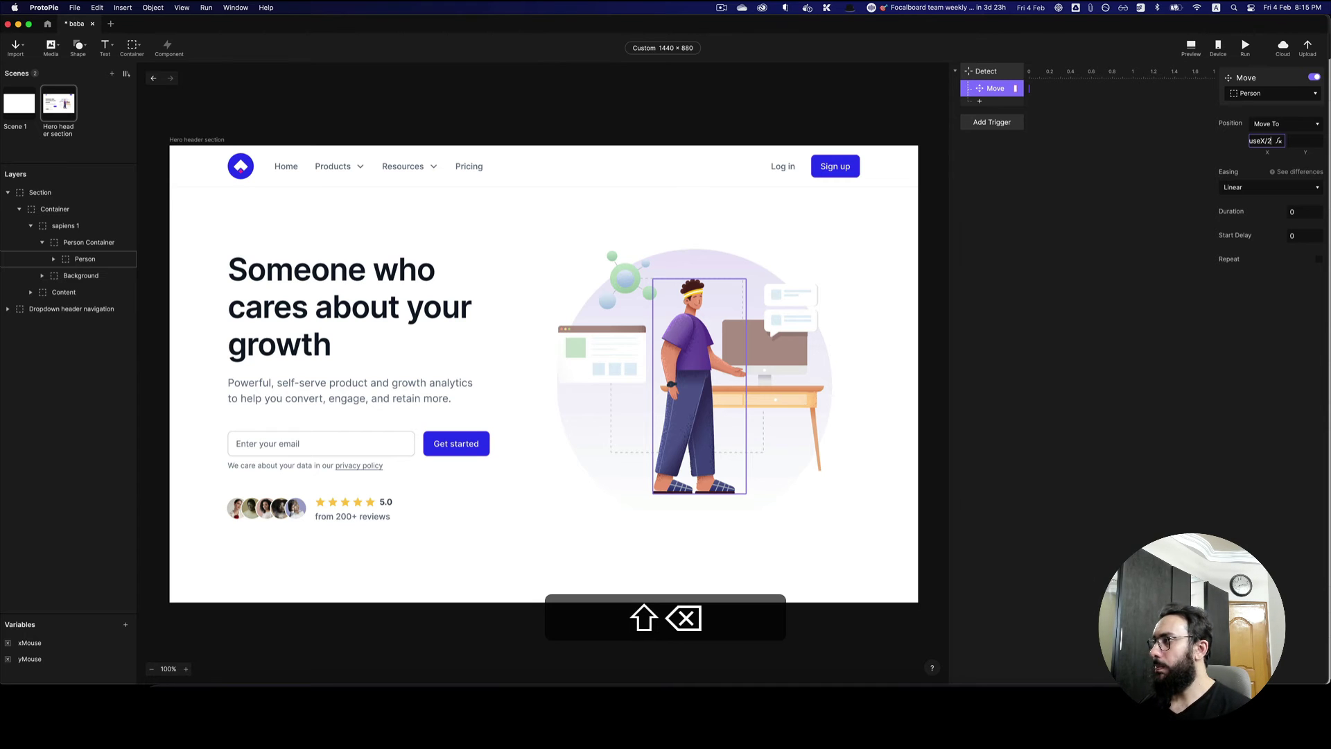
type("34")
key("Return")
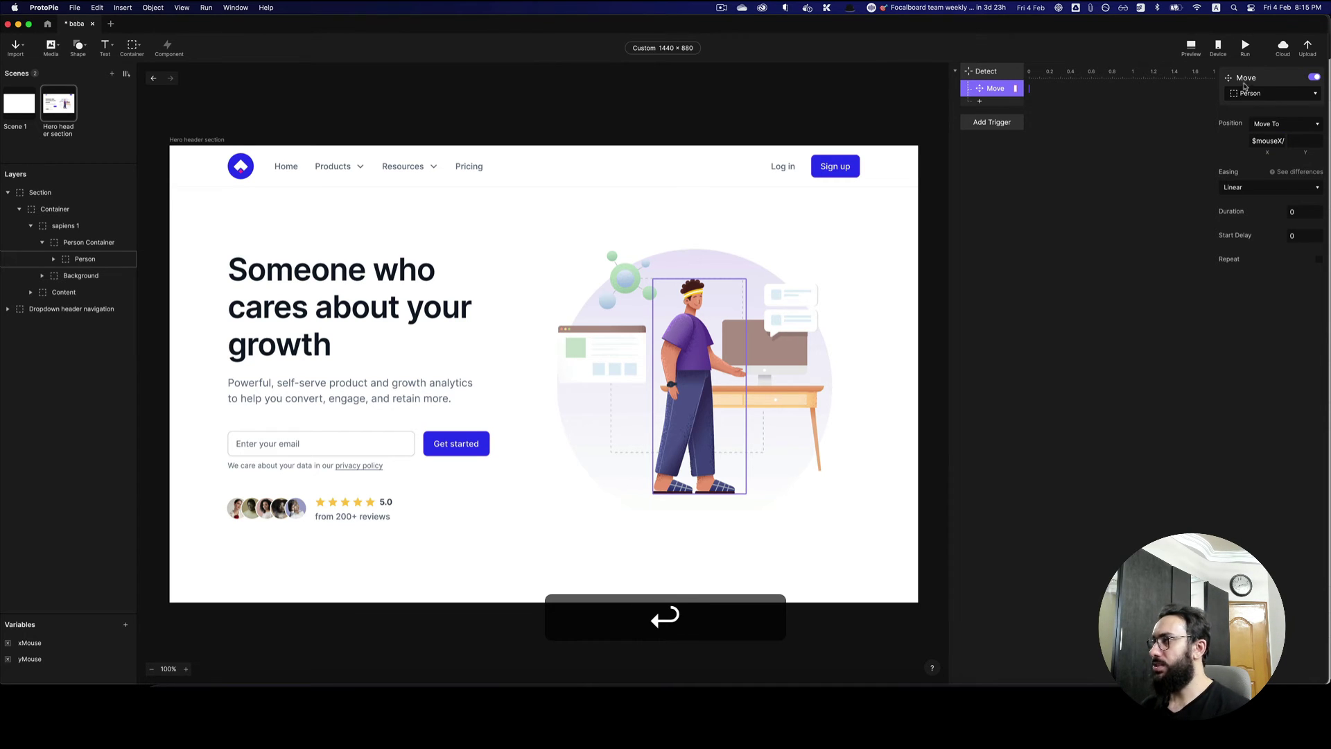
left_click(1190, 47)
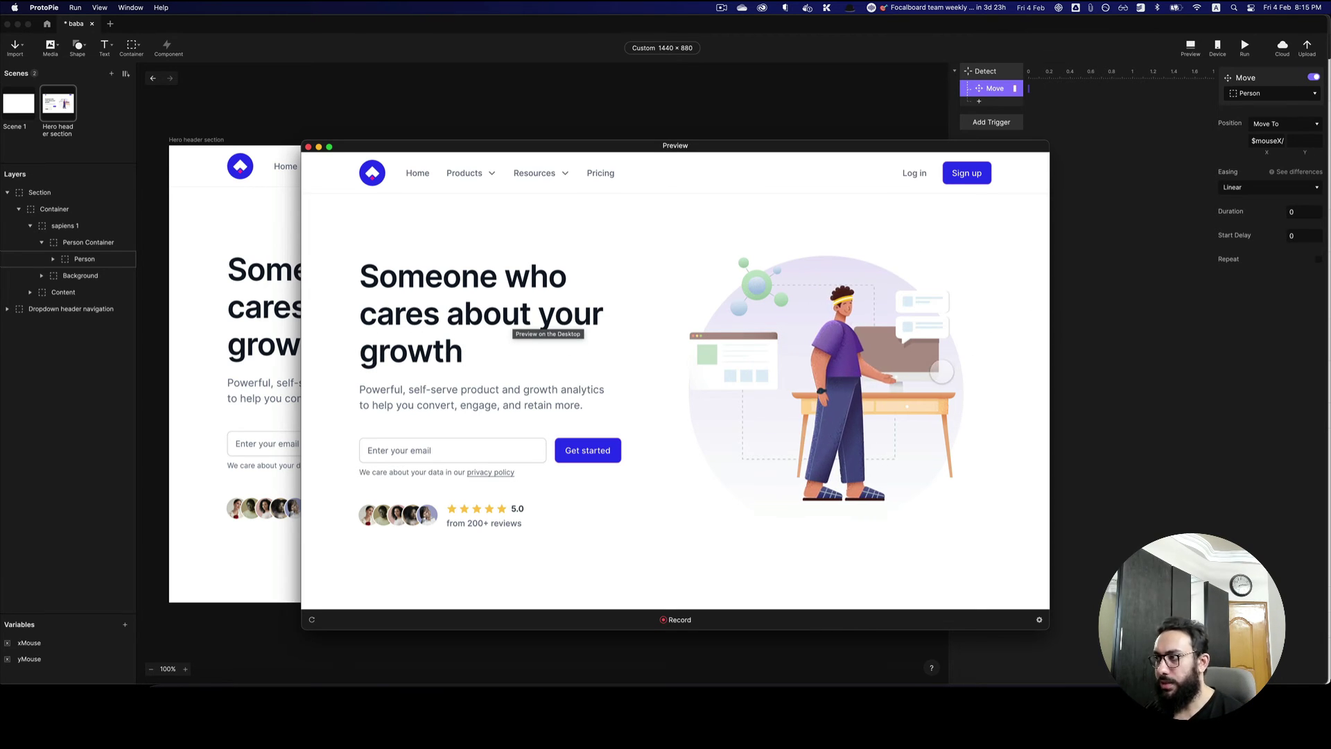
key("super+w")
- Add a second Move response to the Detect trigger
left_click(991, 104)
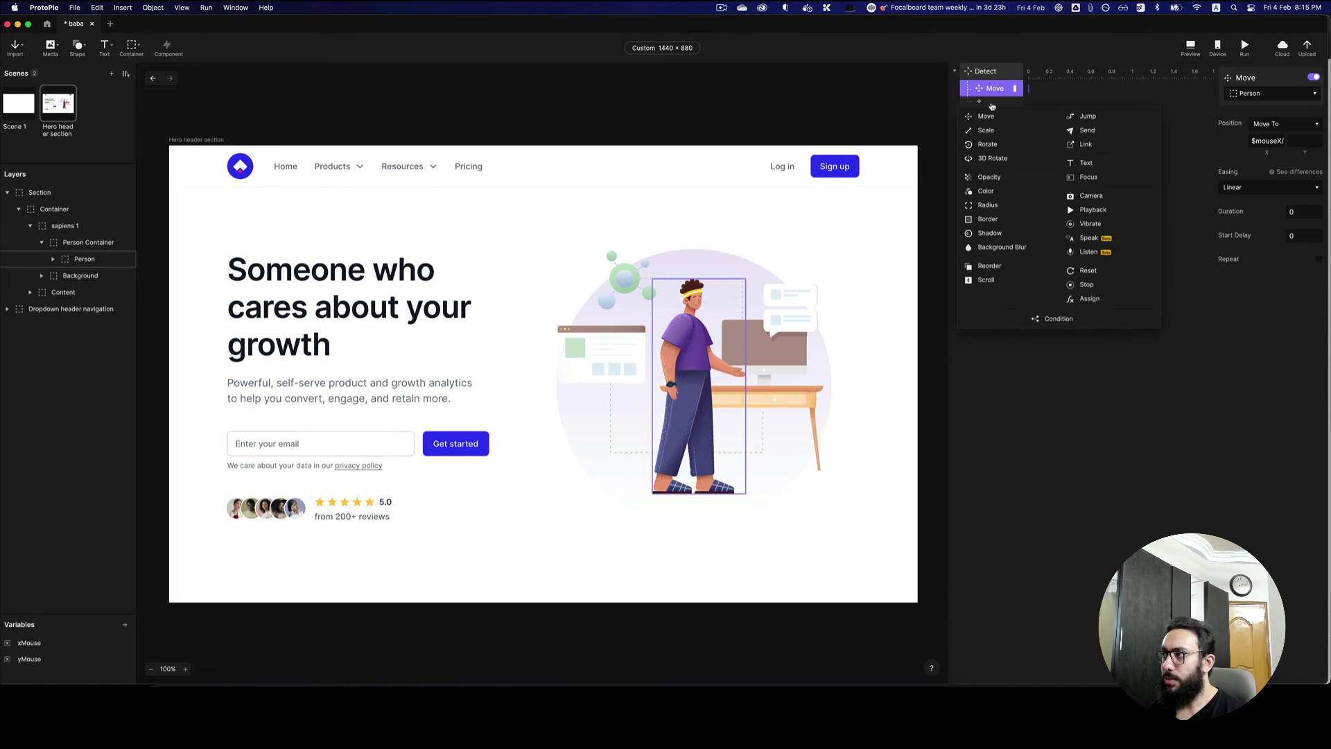
left_click(987, 116)
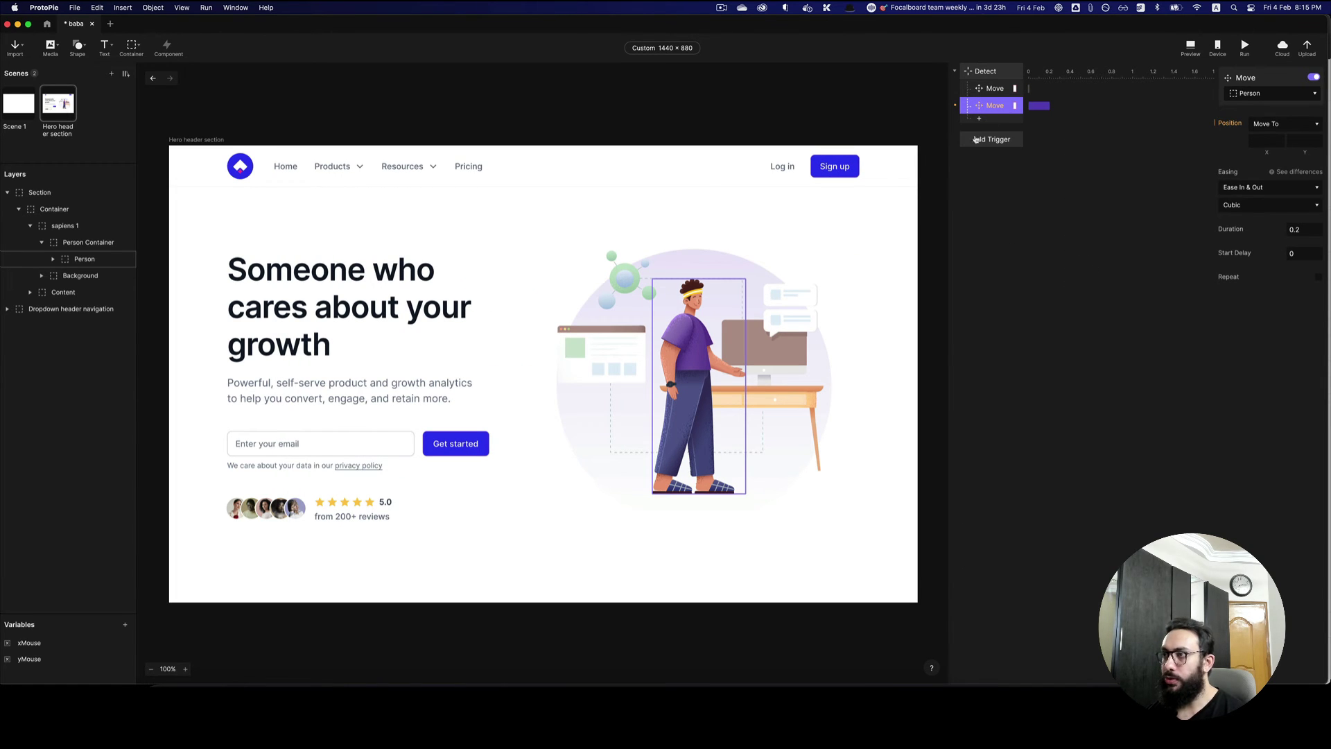
left_click(79, 275)
left_click(77, 228)
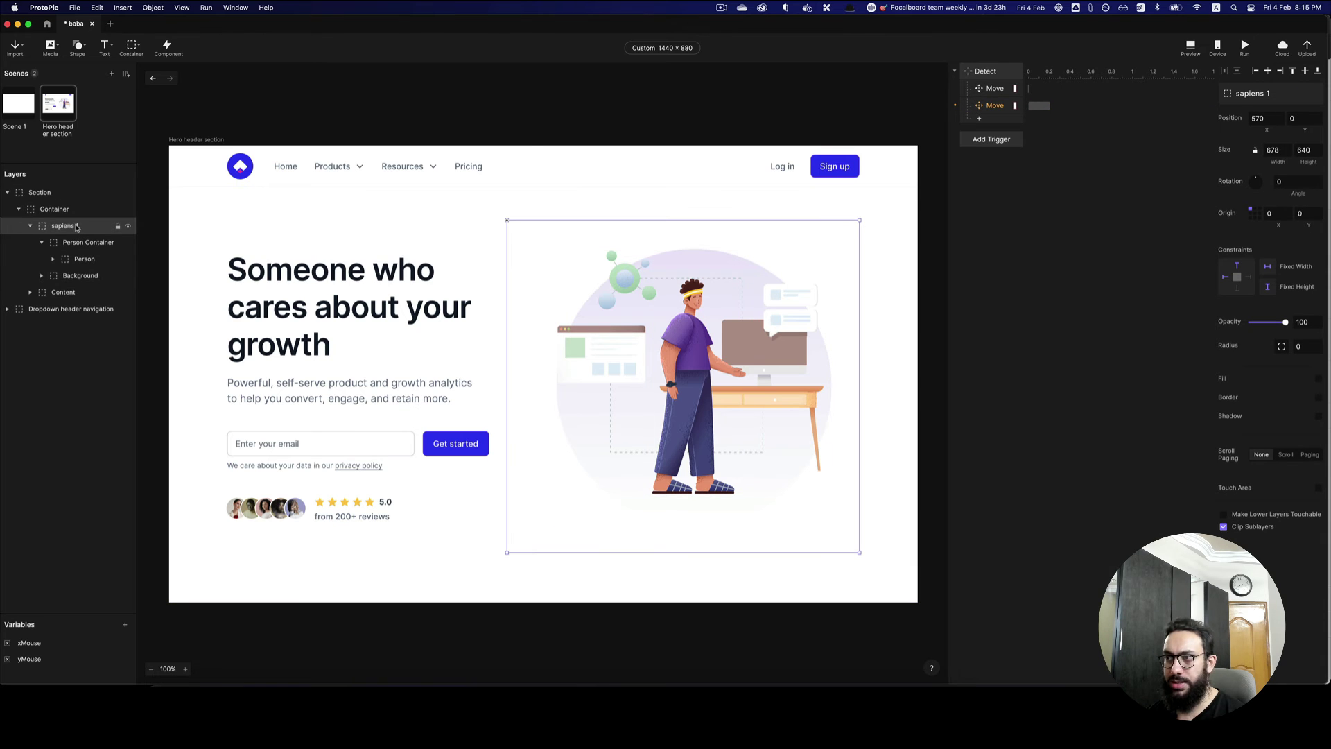
- Group the Background layer inside sapiens 1 into its own container and rename that container Background Container
left_click(76, 276)
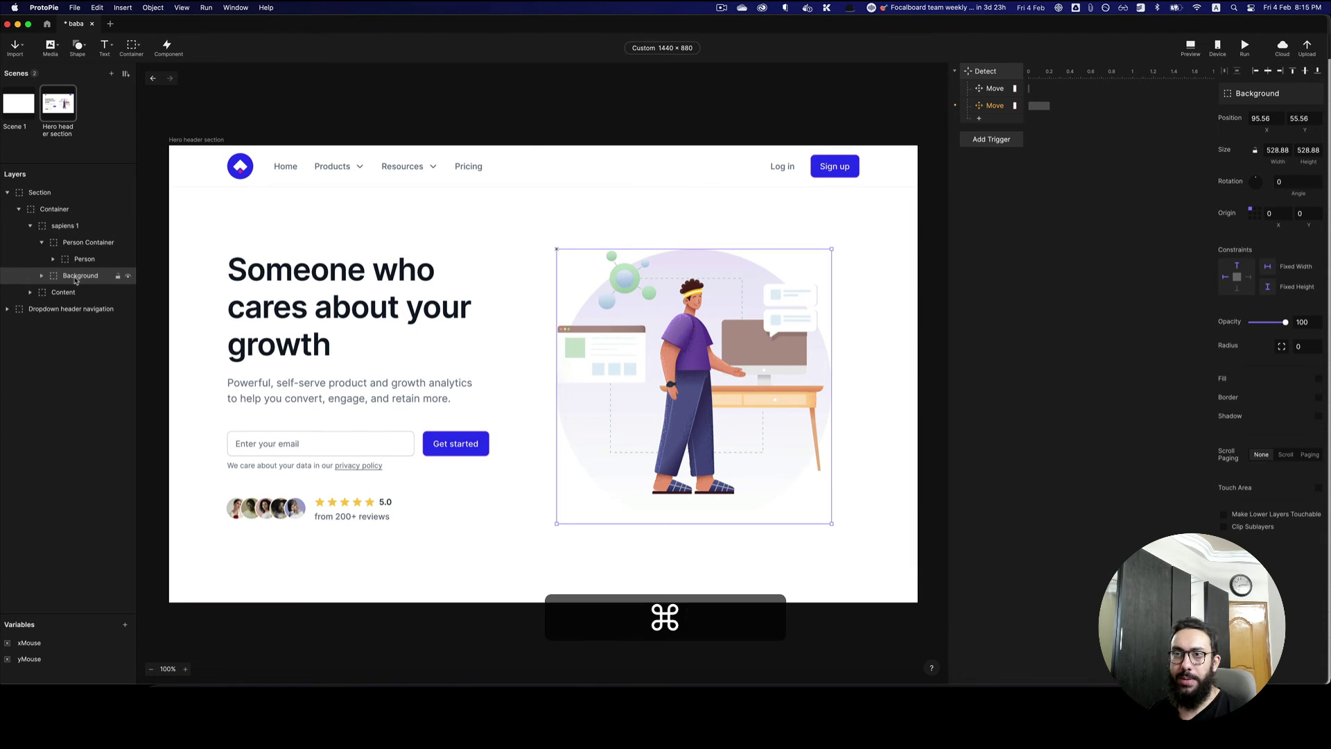
key("super+g")
double_click(76, 276)
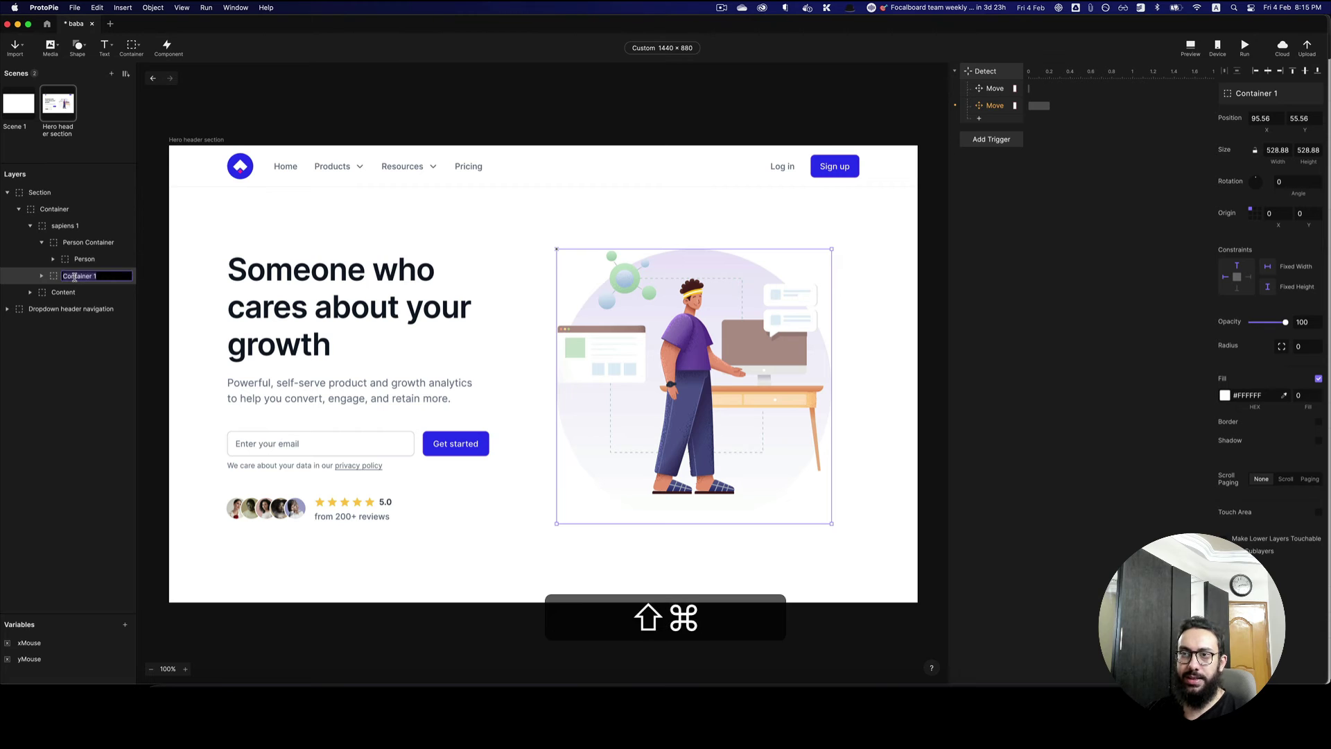
type("Backgrou")
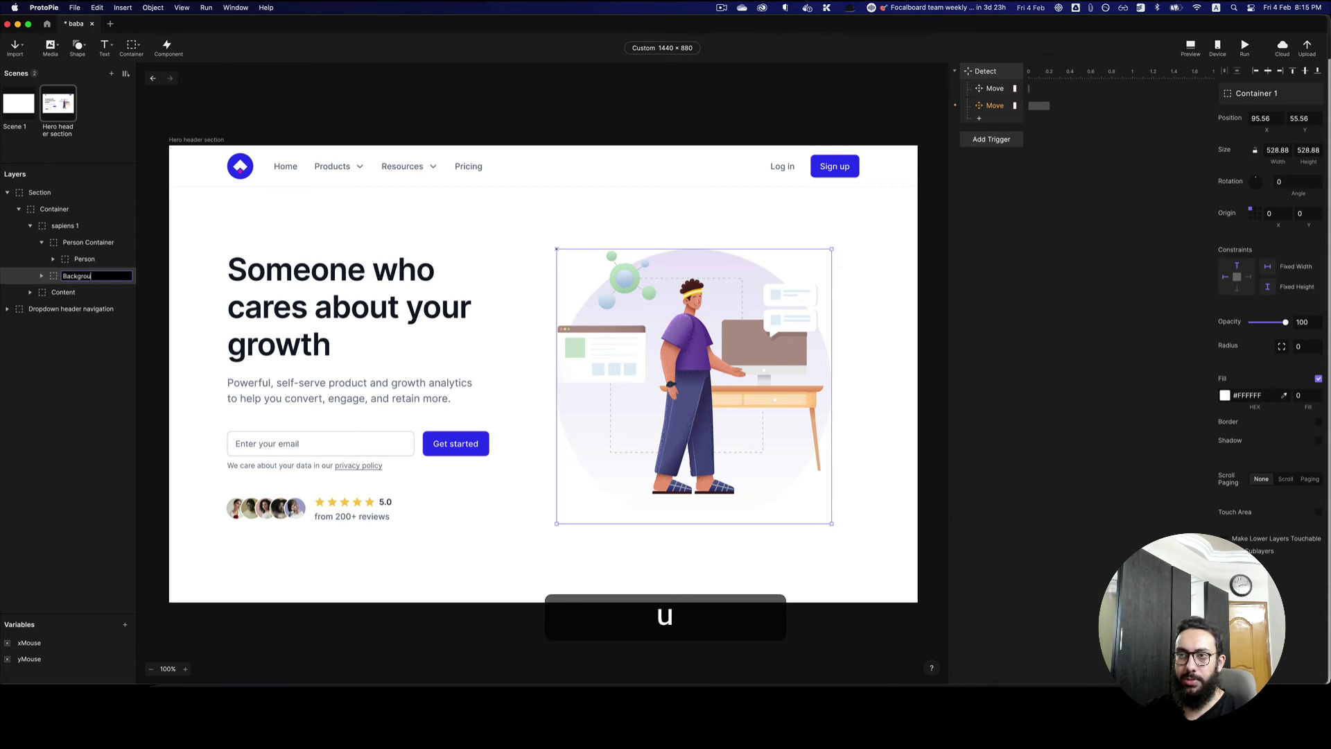
type("nd Container")
key("Return")
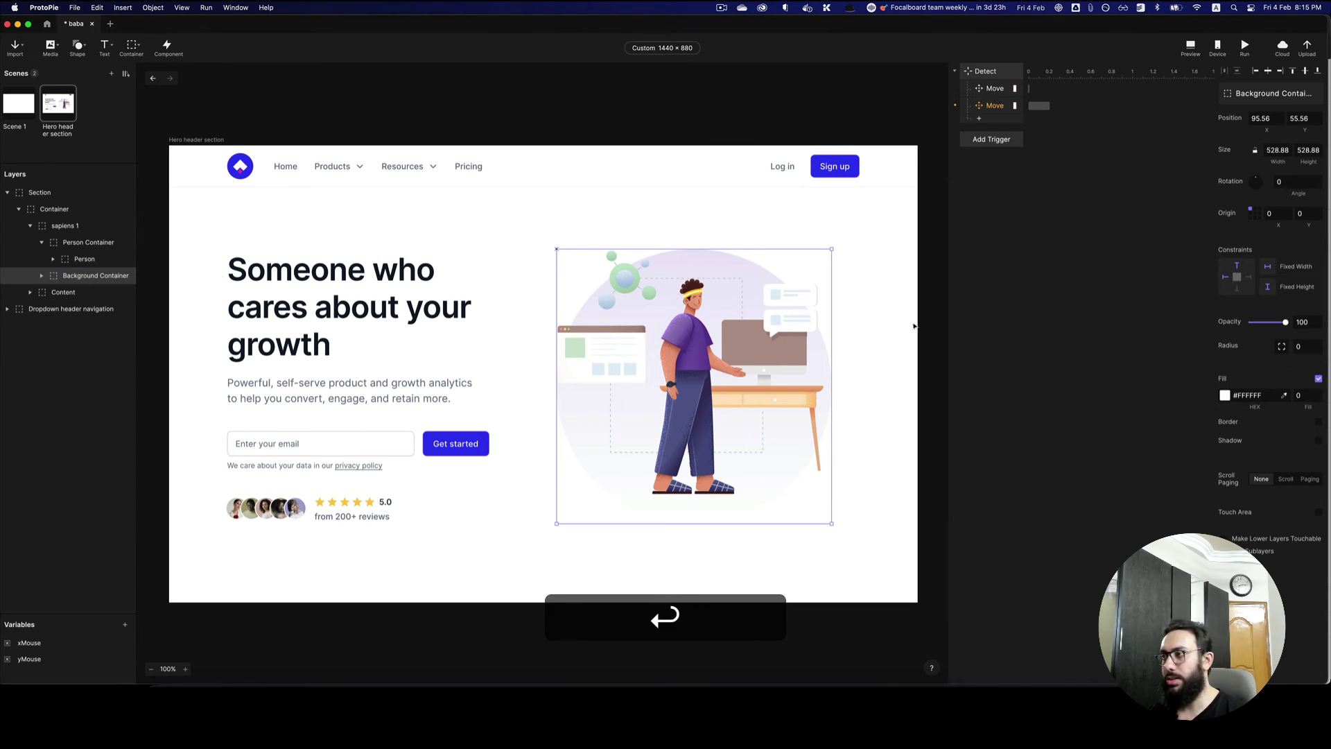
- Assign the second Move response to the Background layer inside Background Container
left_click(1002, 107)
left_click(1269, 92)
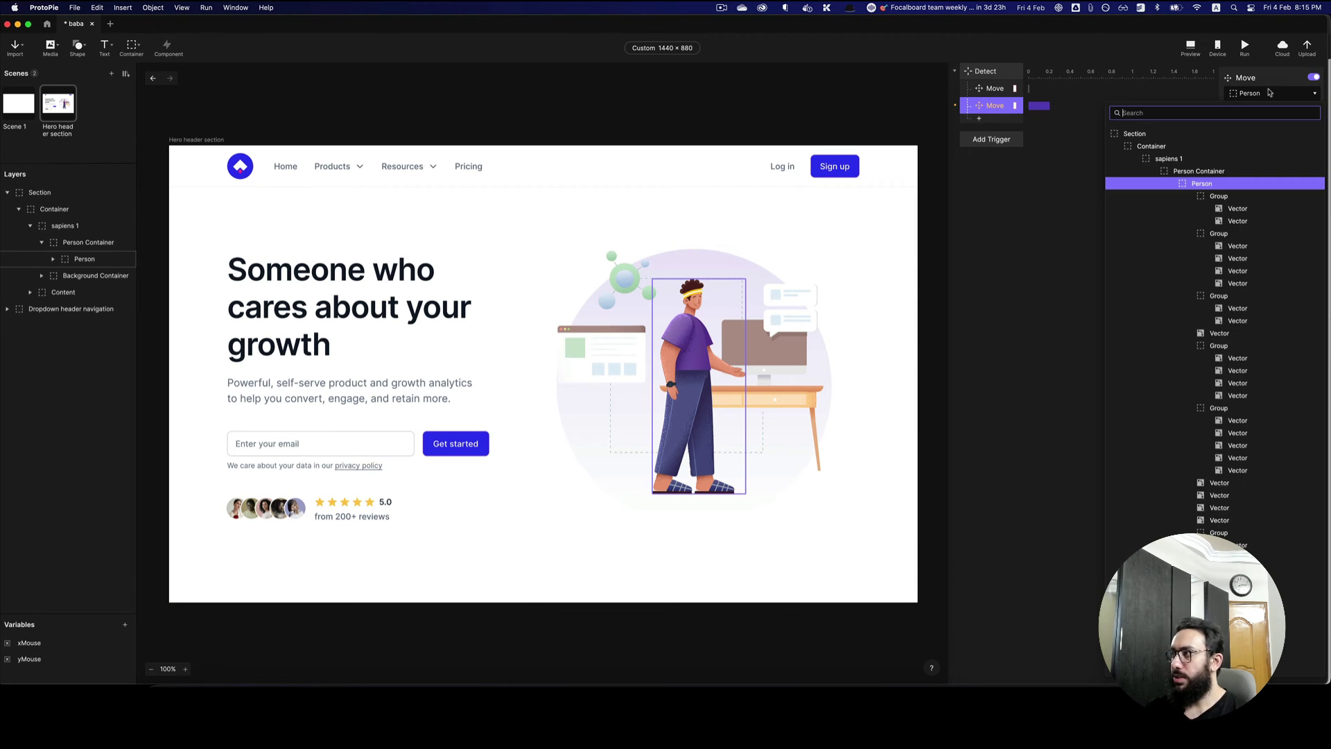
type("back")
left_click(1150, 146)
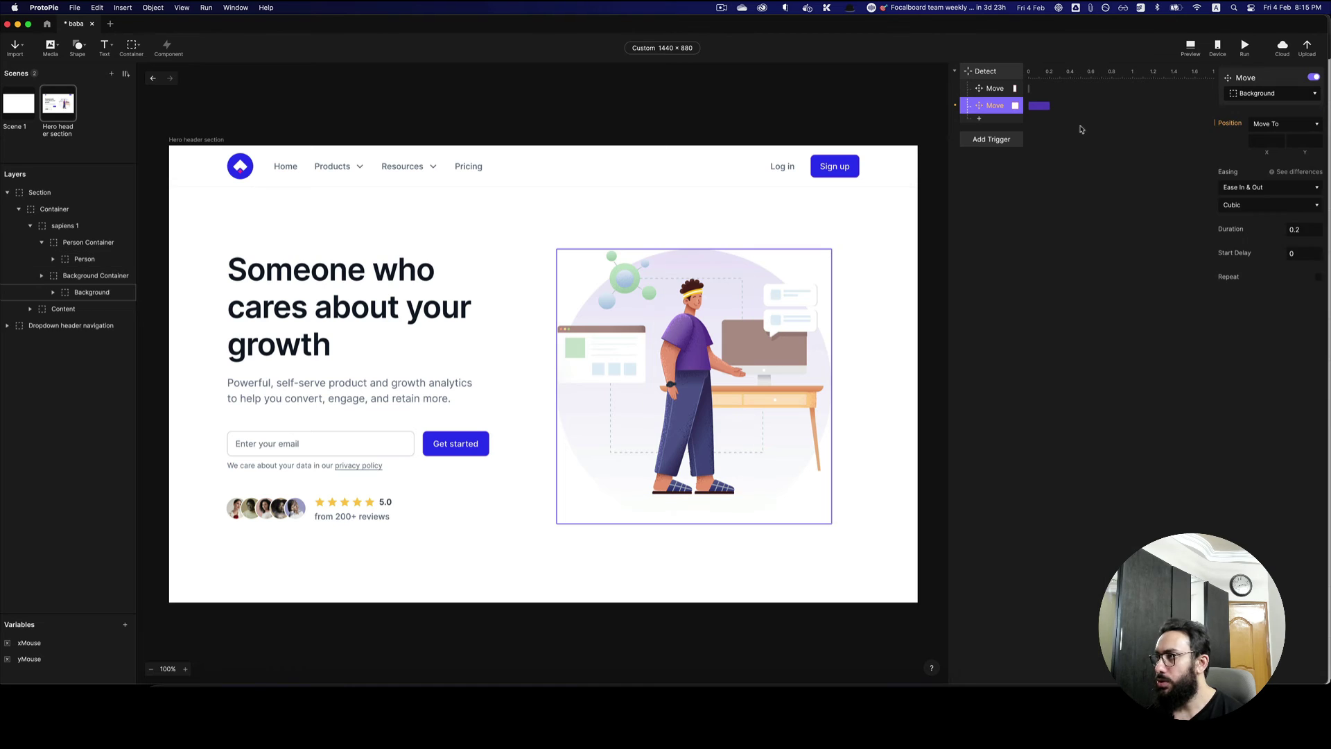
- Set the X position of the Background layer's Move response to the formula -$mouseX/35 and preview the motion
left_click(1257, 141)
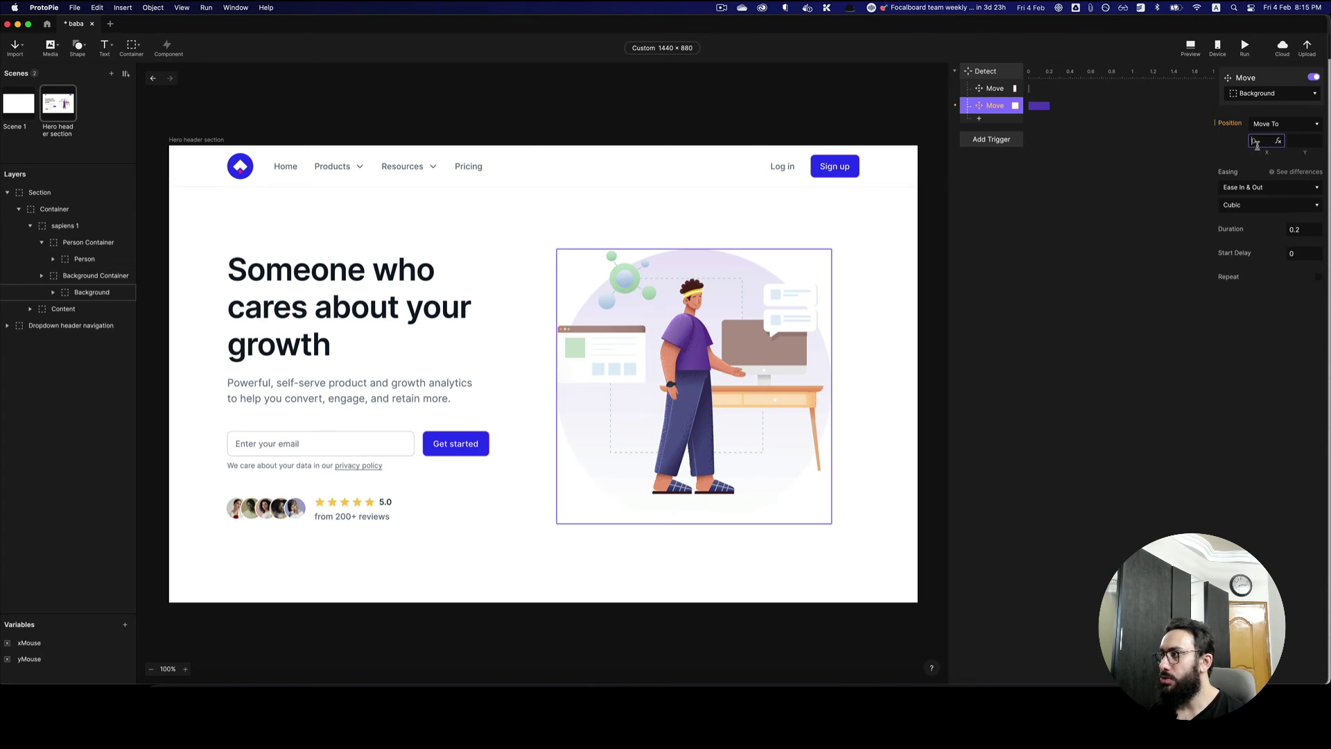
left_click(1281, 140)
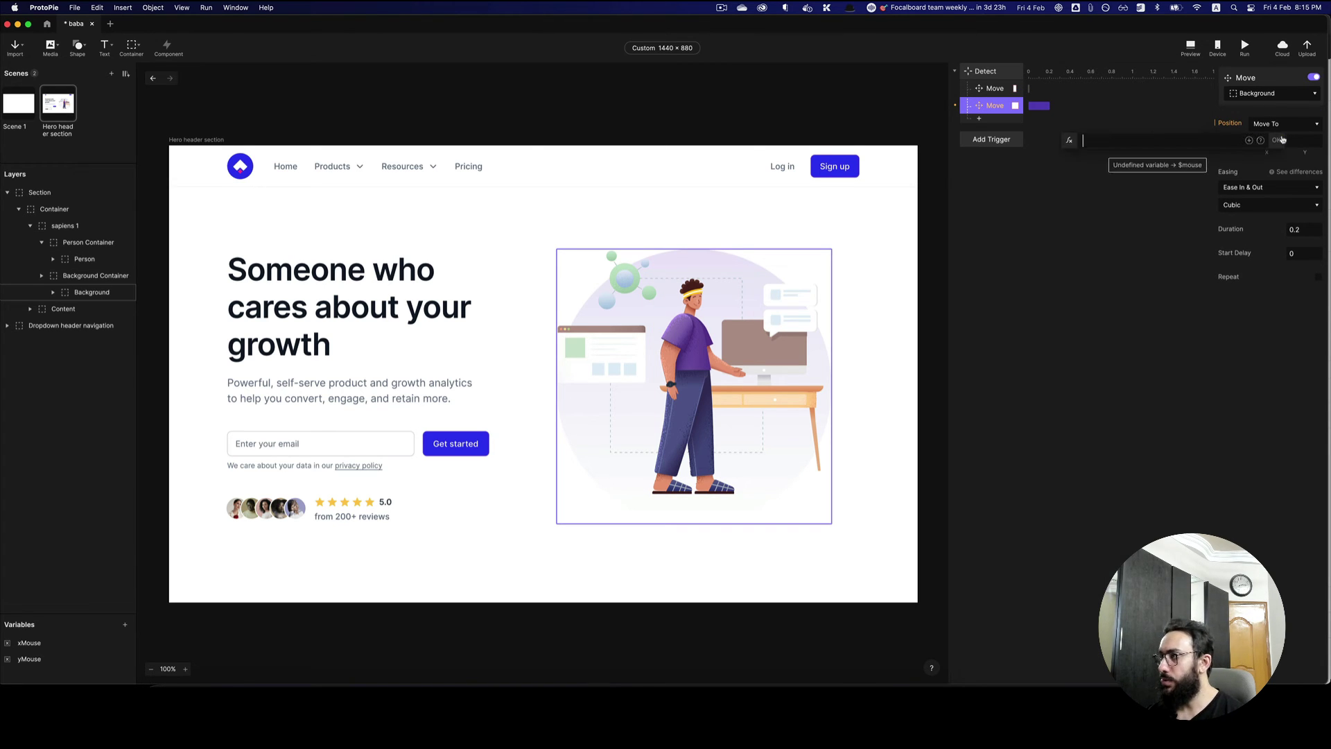
type("$mouse")
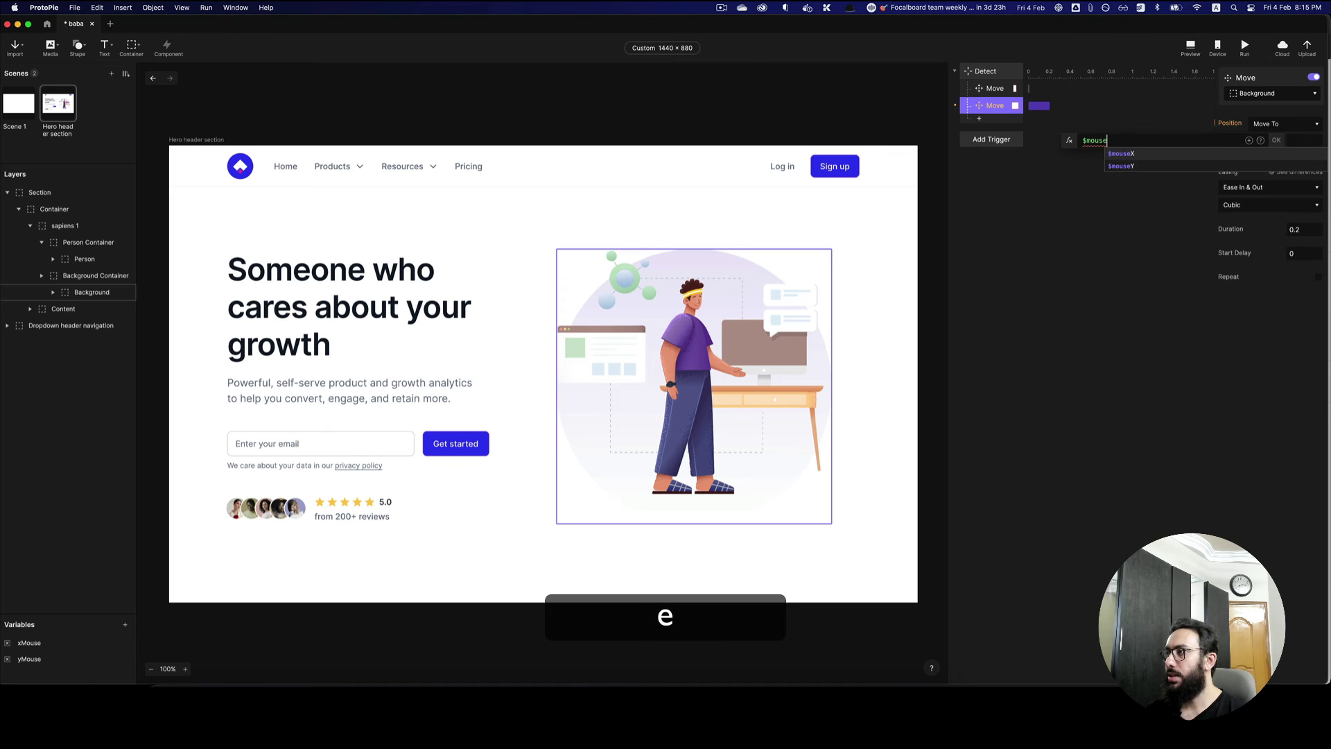
key("Return")
type("/35")
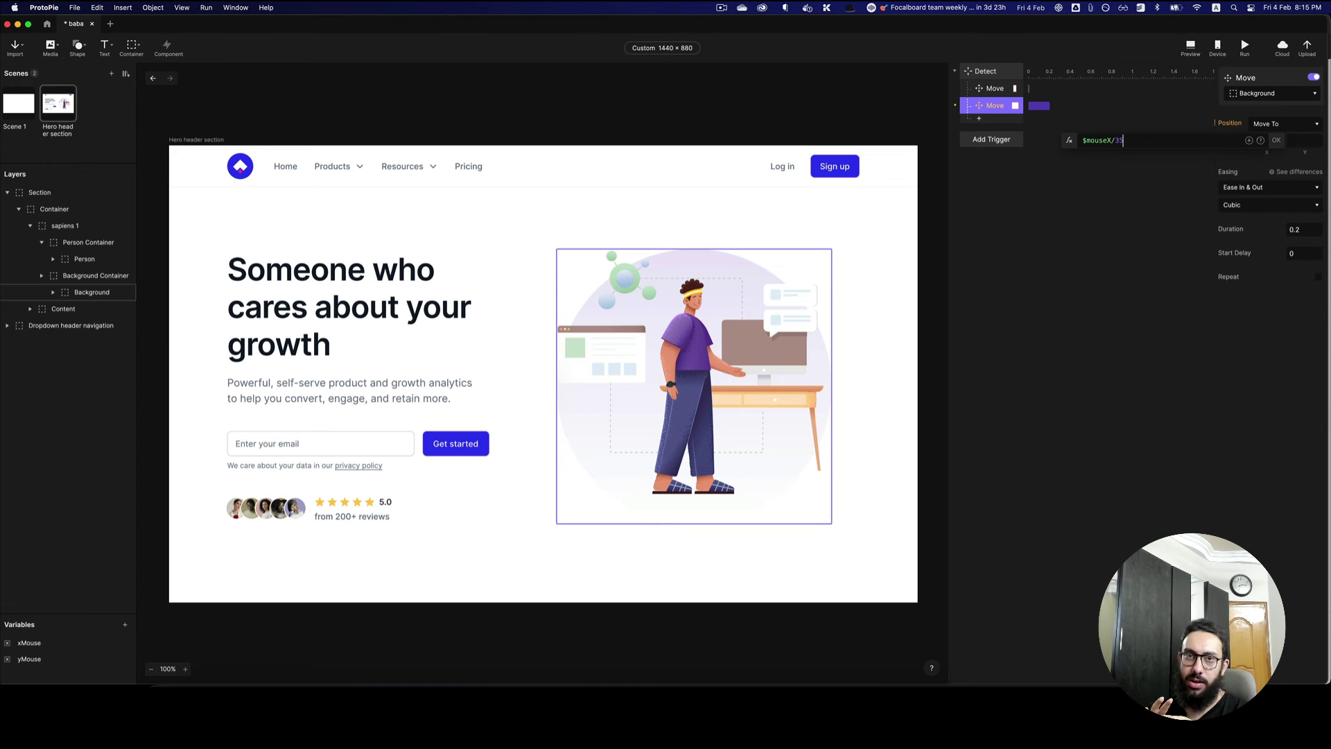
key("super+Left")
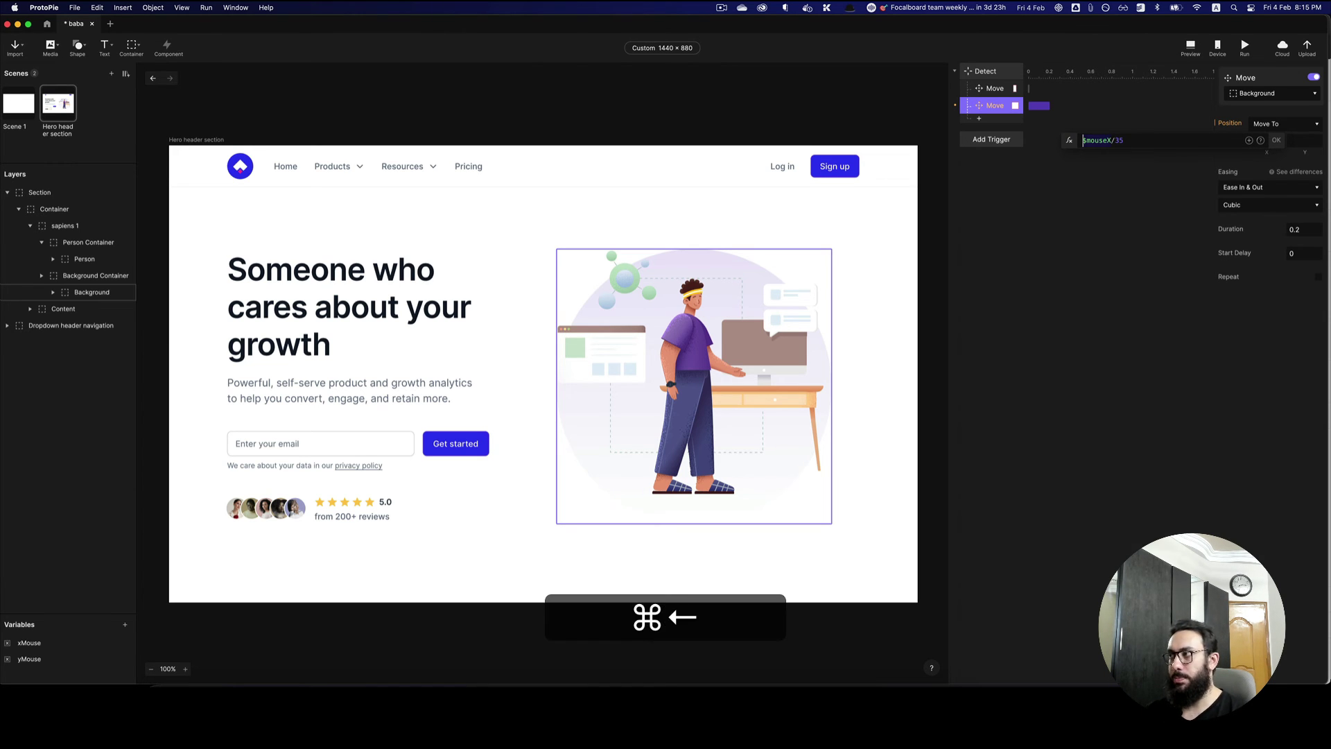
type("-")
left_click(1276, 140)
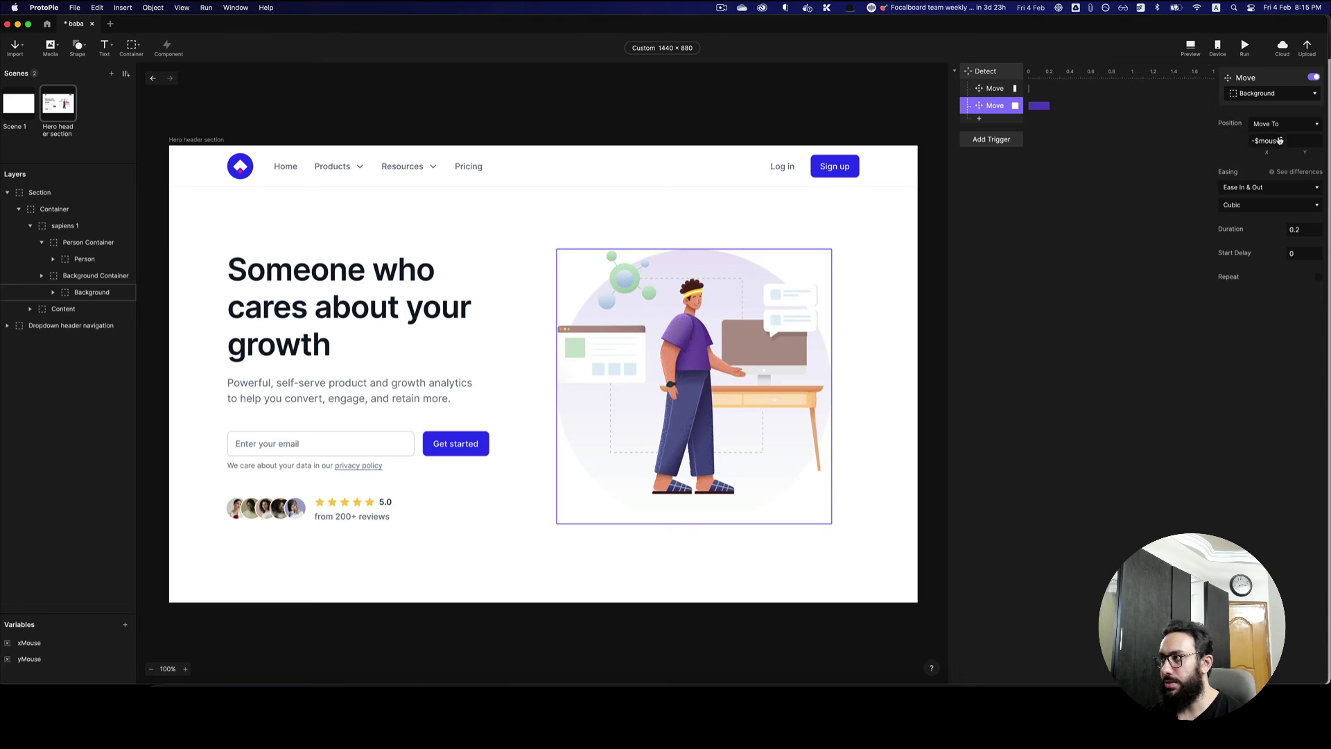
left_click(1191, 46)
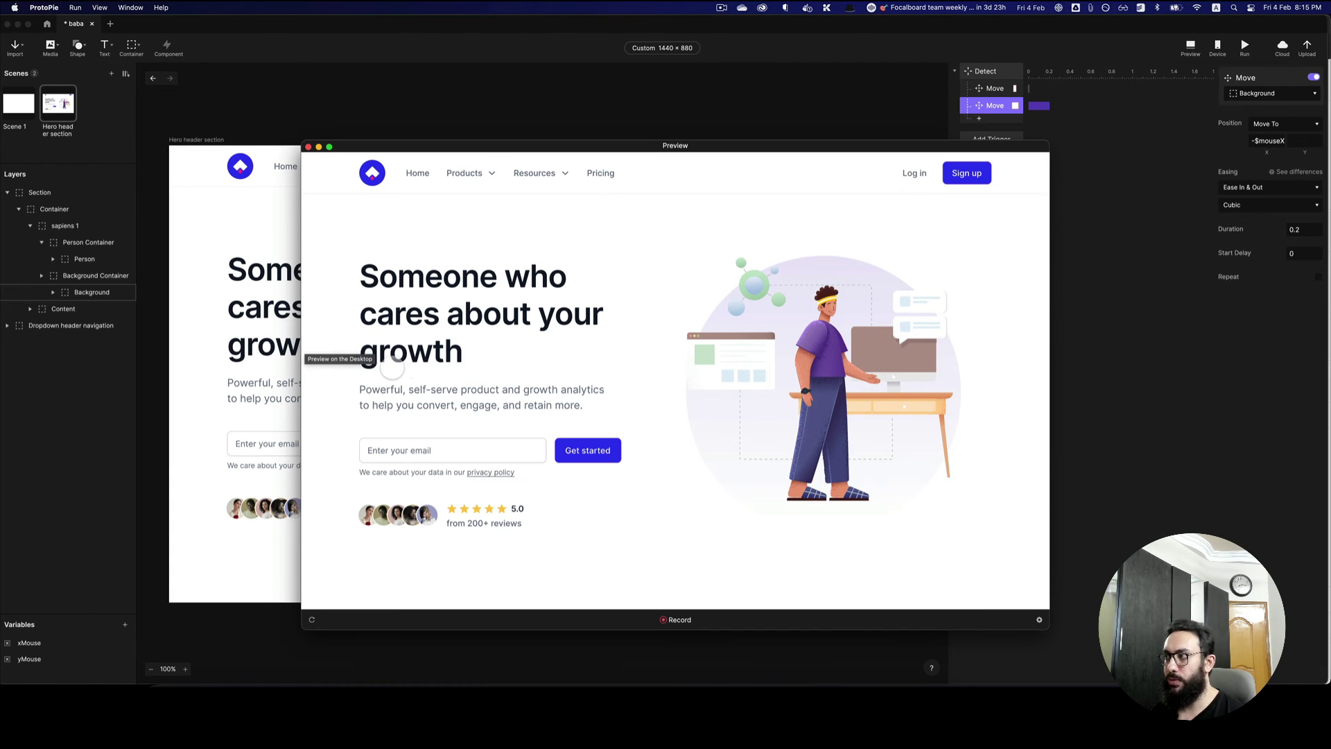
left_click(1117, 305)
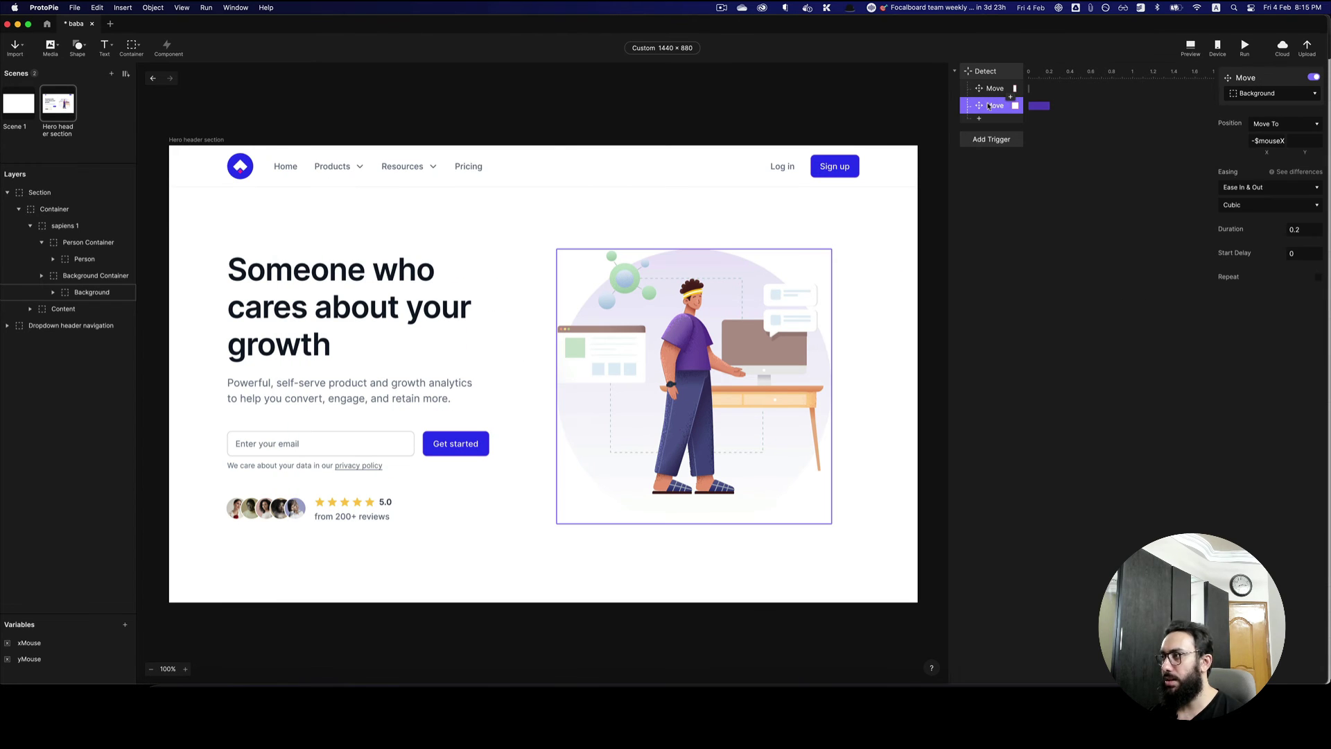
- Set the Background layer's Move response to a duration of 0 with Linear easing
left_click(1305, 239)
key("cmd+a")
type("0")
key("Return")
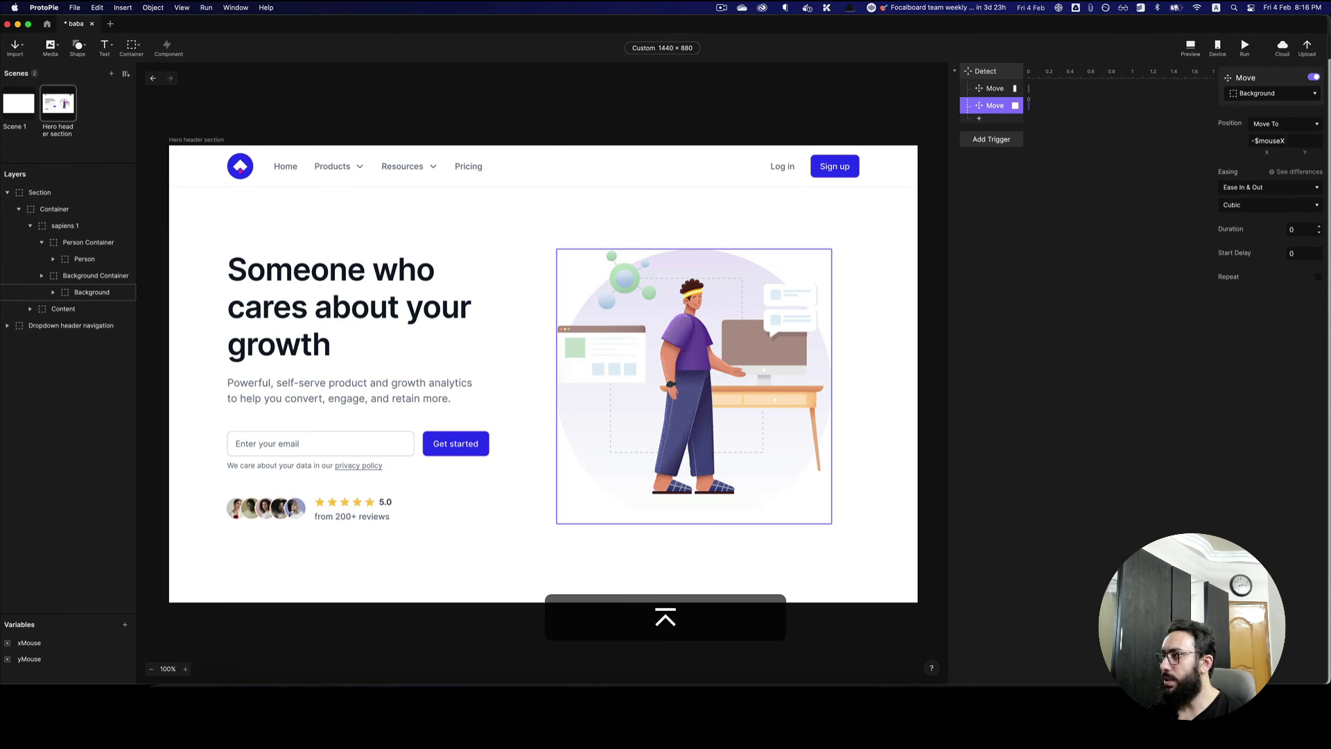
left_click(1278, 188)
left_click(1248, 141)
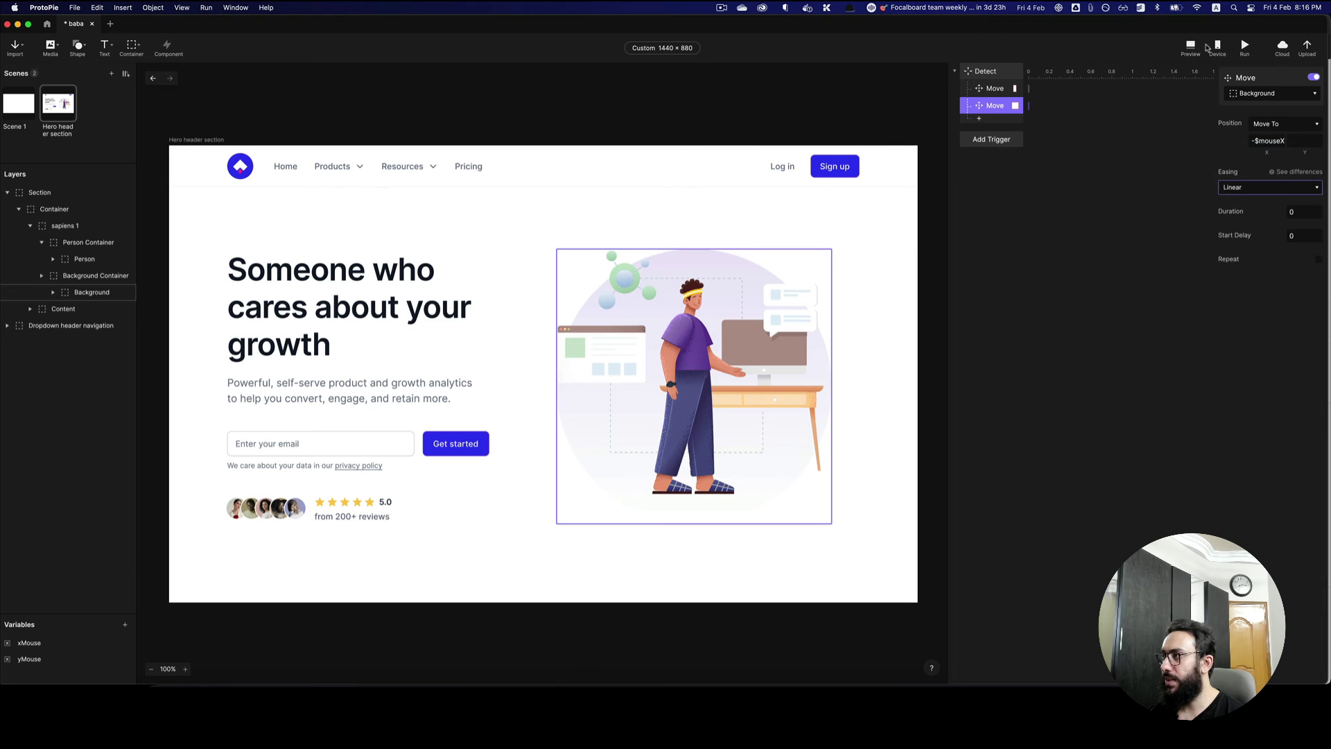
- Preview how the person and background move relative to each other with the mouse
left_click(1189, 47)
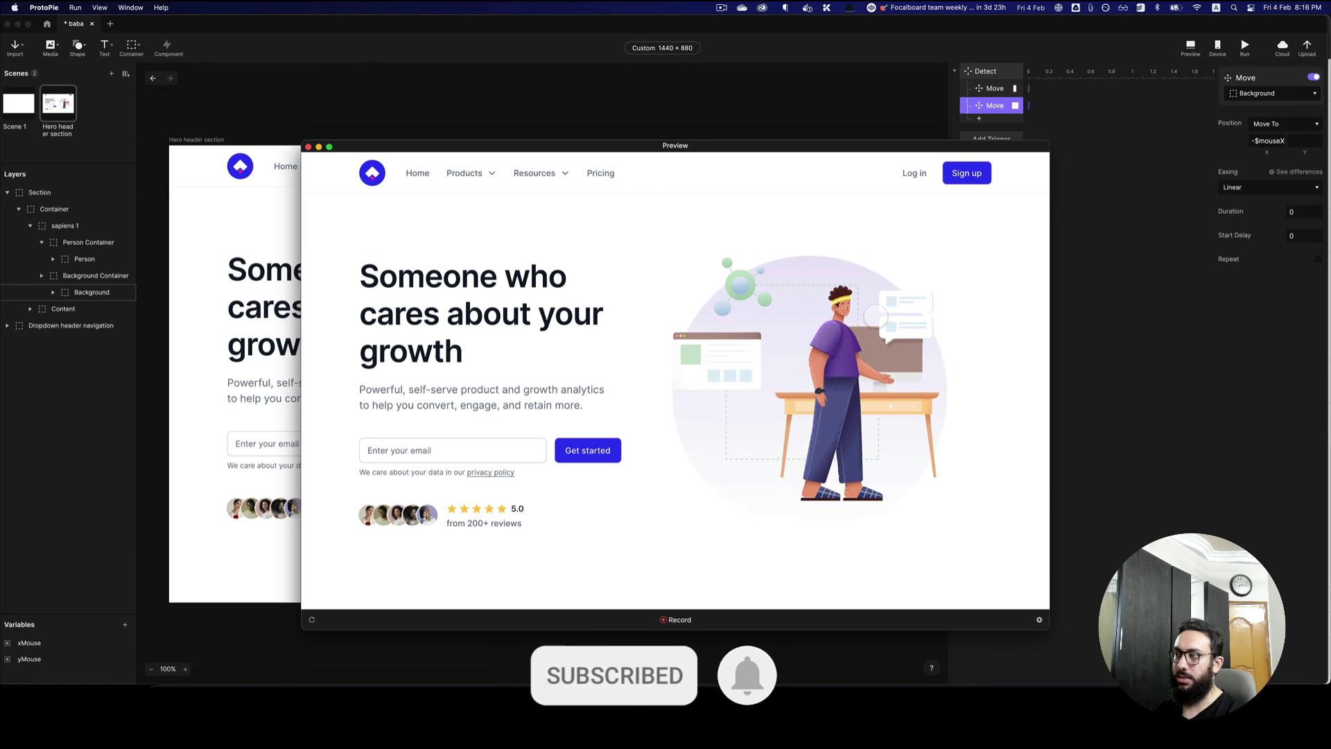
key("super+w")
left_click(1125, 290)
- Duplicate the xMouse Detect trigger together with its Move responses and set the copy to detect yMouse
left_click(991, 72)
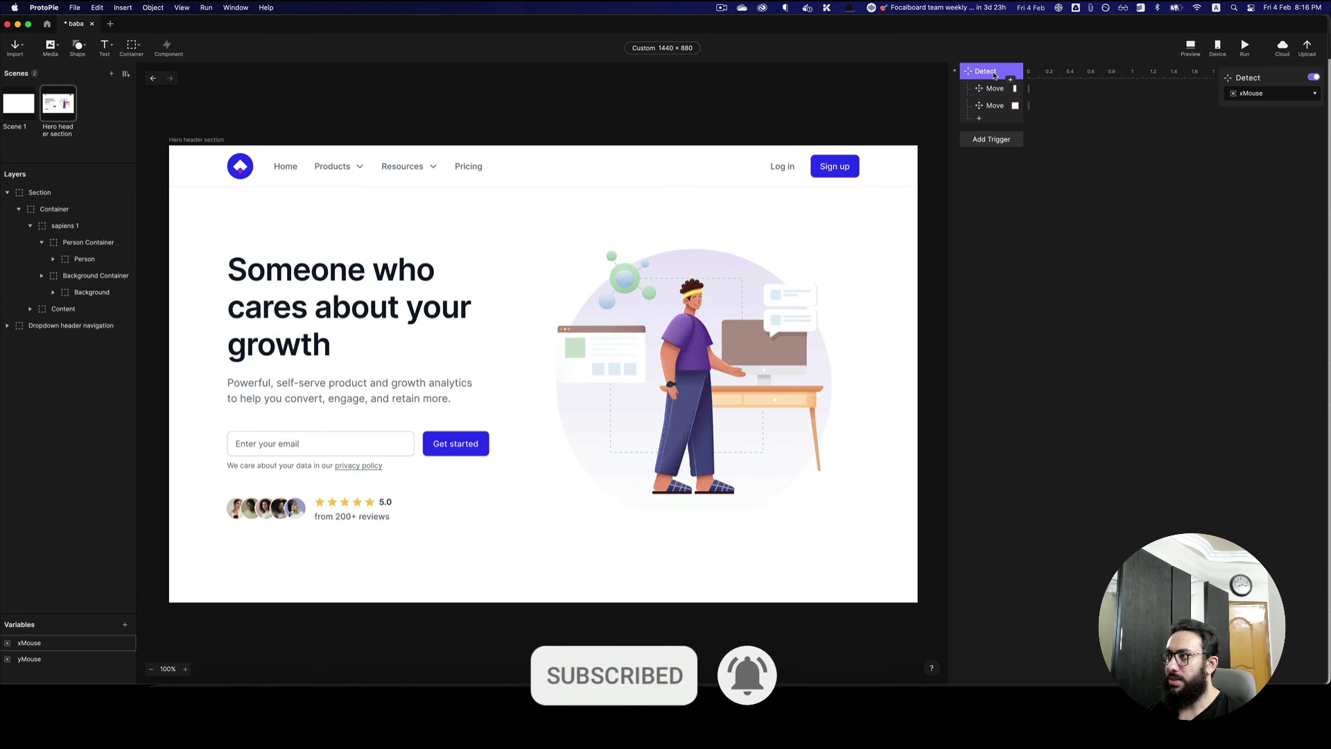
key("super+d")
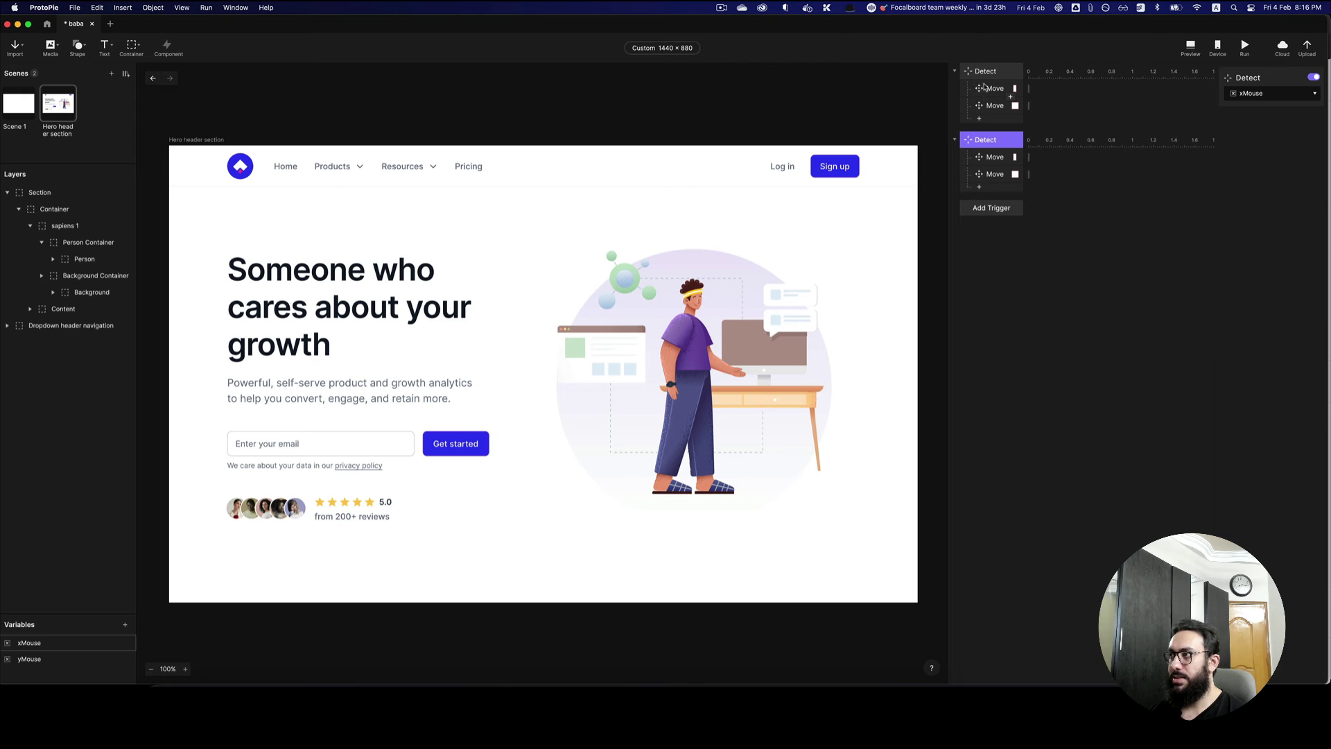
left_click(1291, 94)
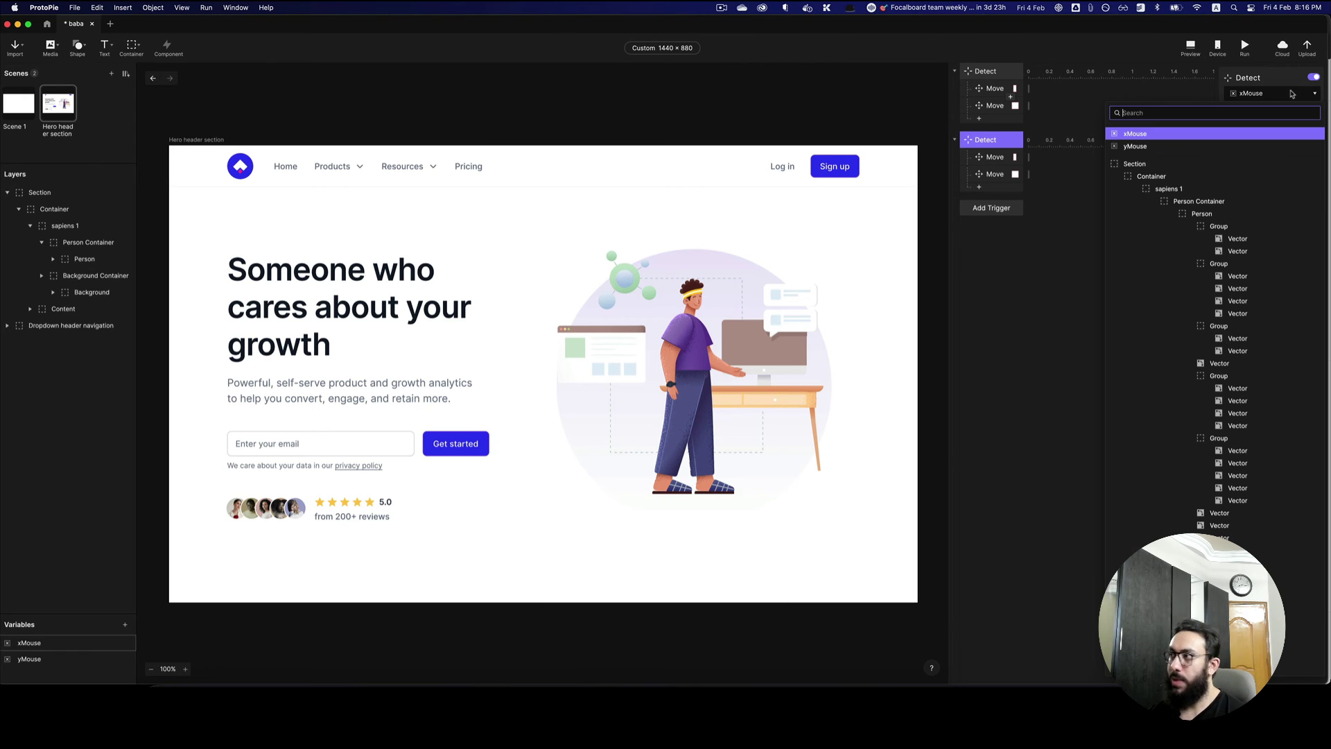
left_click(1169, 147)
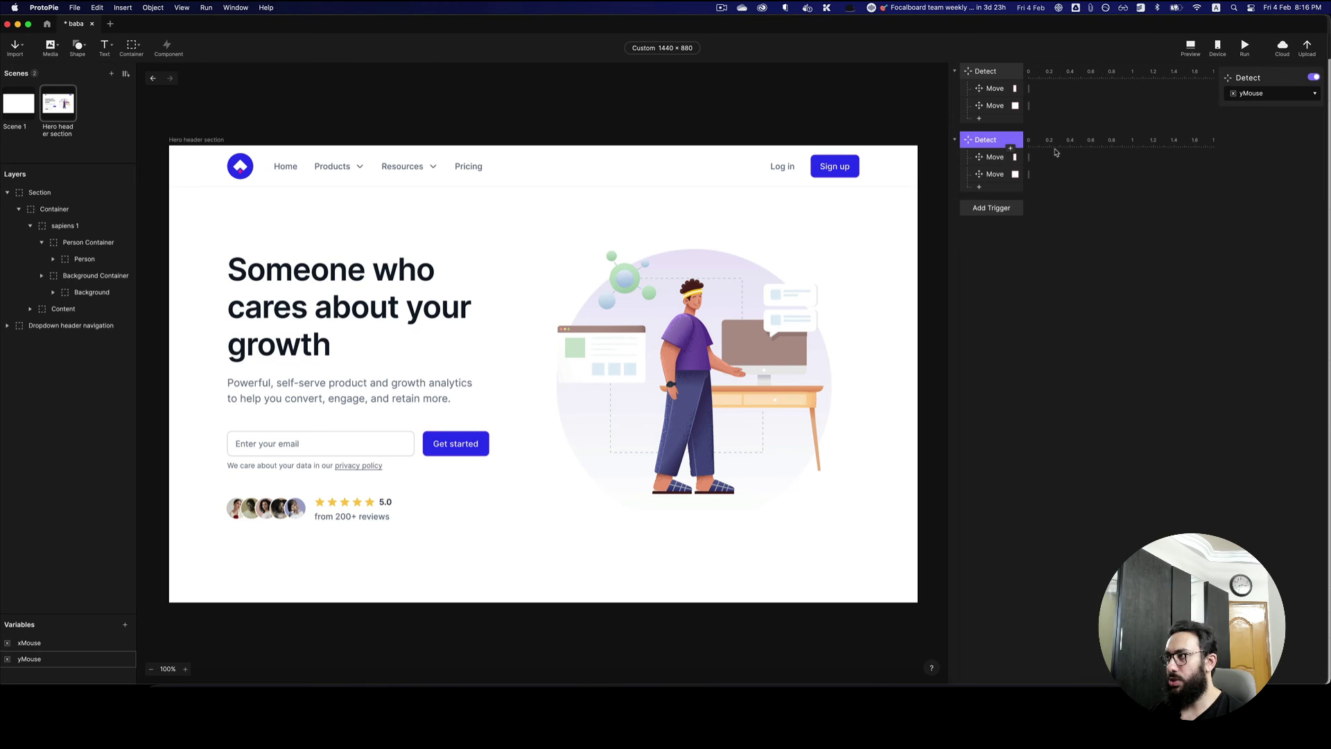
- In the yMouse trigger, change the Person layer's Move X formula to $mouseY/35
left_click(984, 157)
left_click(1268, 141)
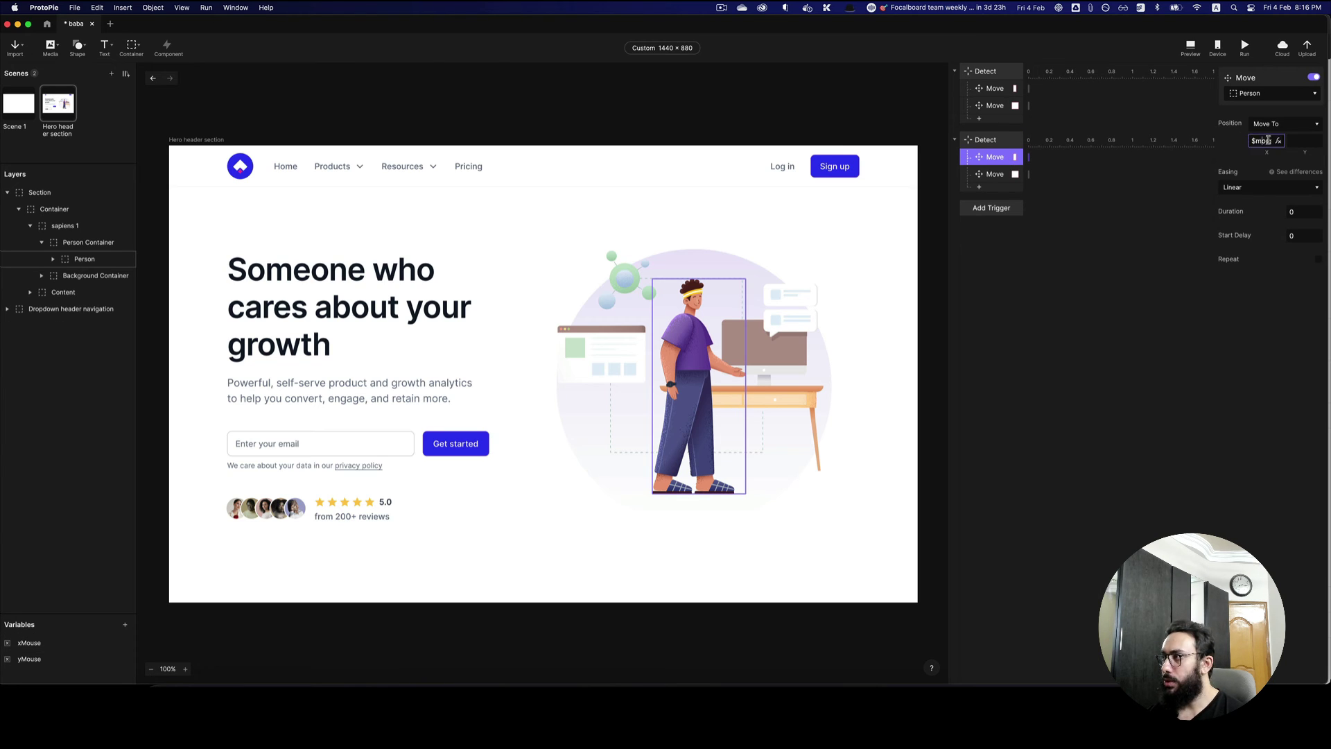
left_click(1277, 141)
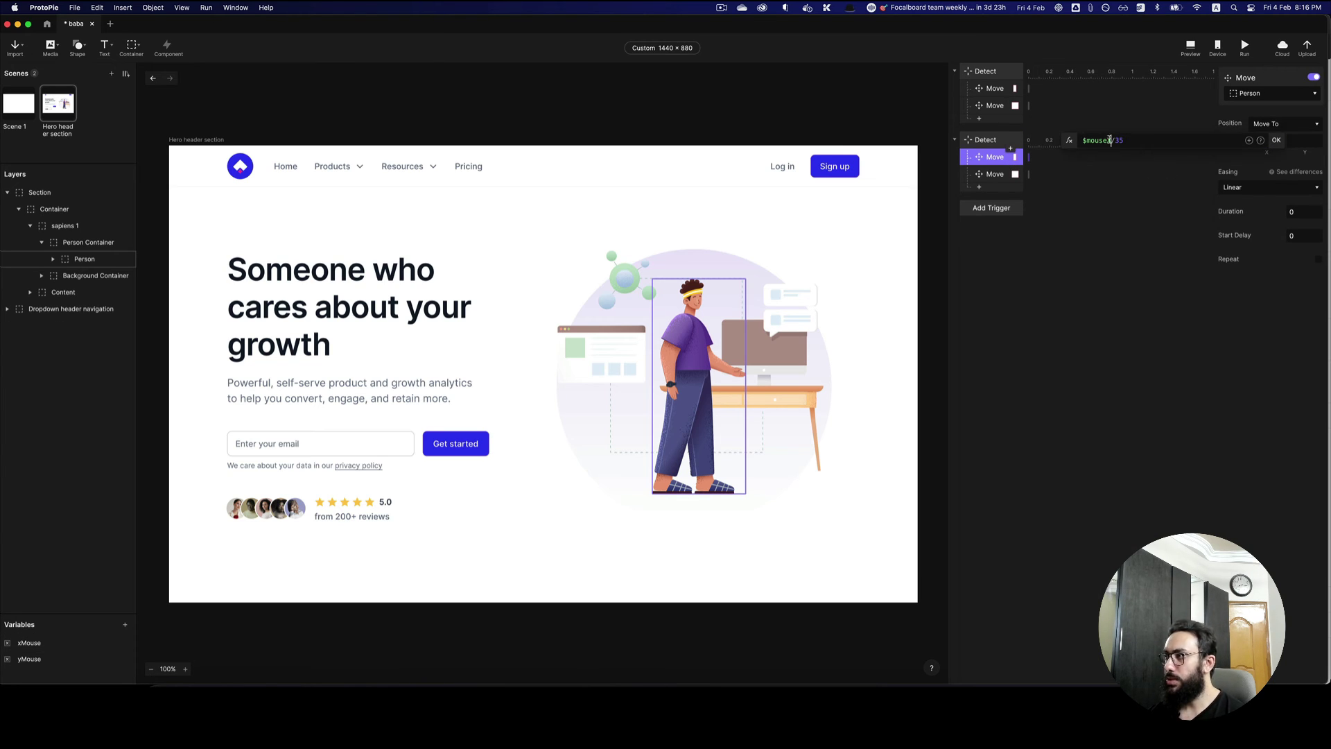
type("Y")
left_click(1128, 155)
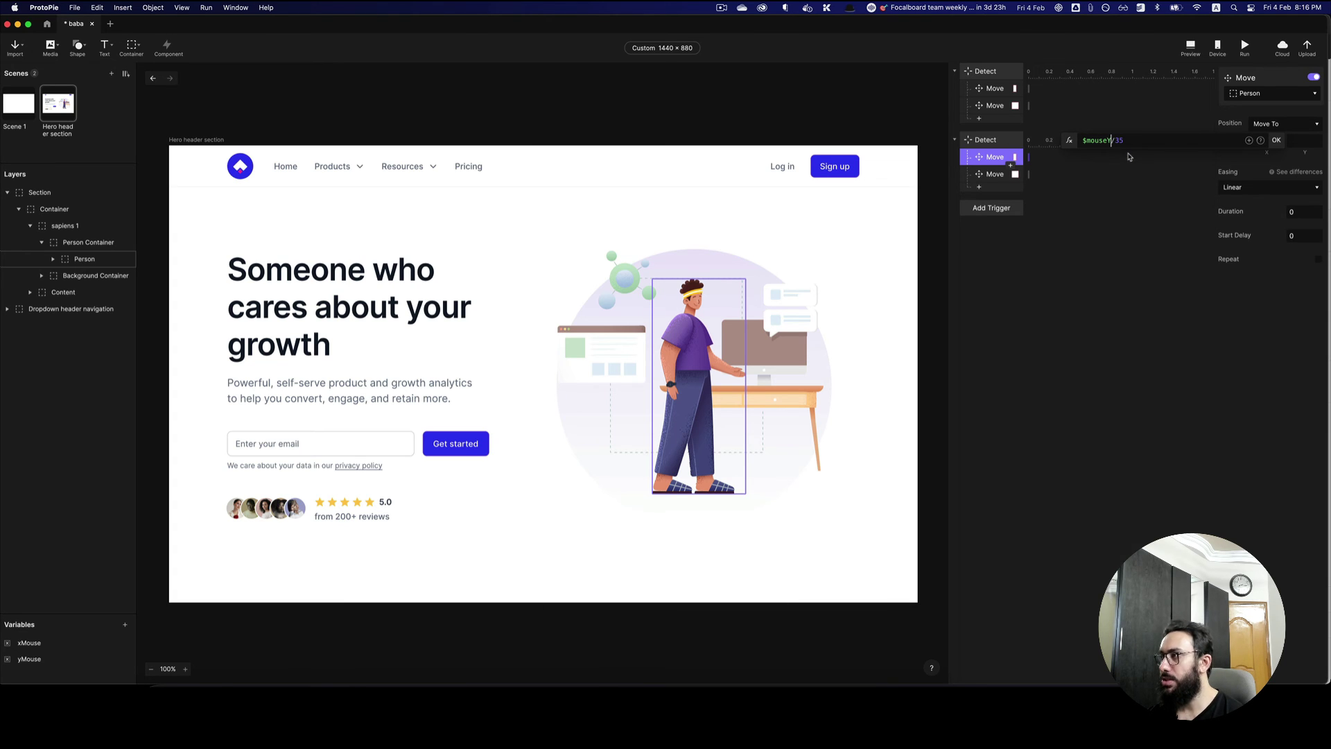
key("Return")
- In the yMouse trigger, change the Background layer's Move X formula to -$mouseY/35 and preview the motion
left_click(989, 175)
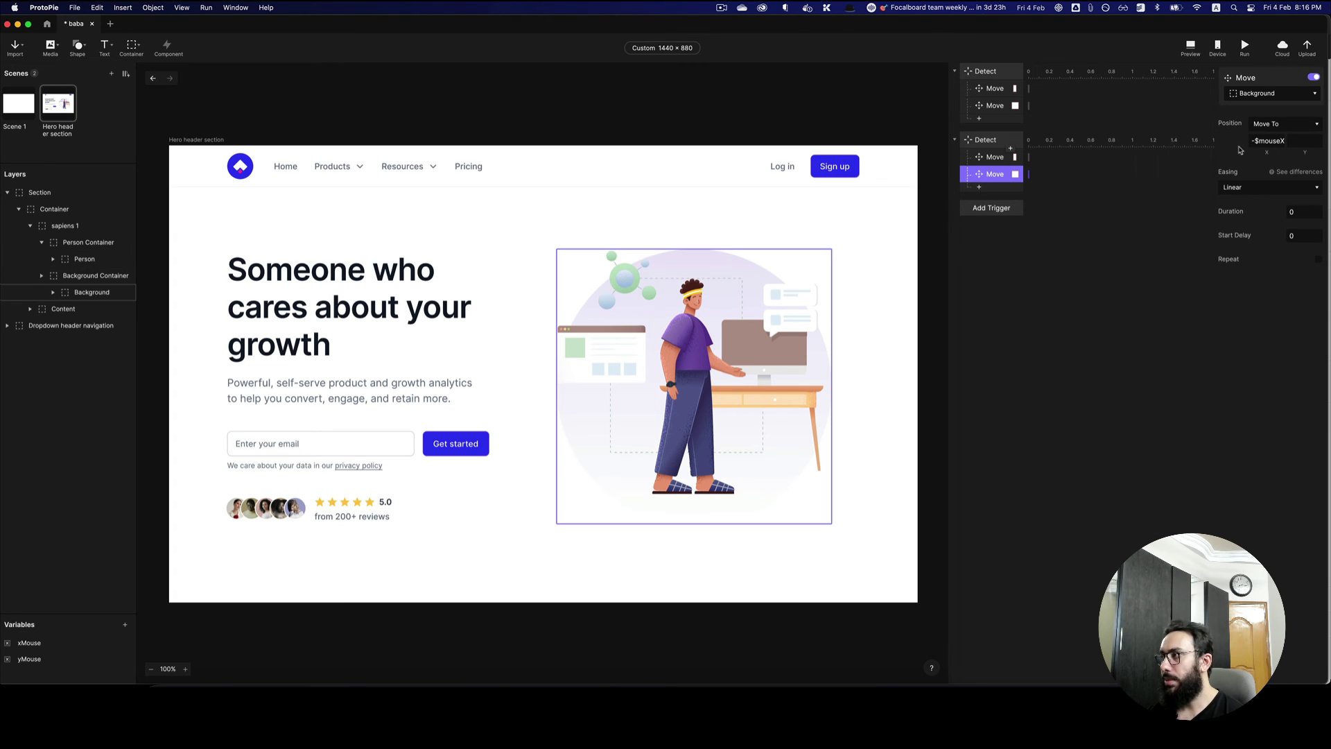
left_click(1270, 141)
left_click(1281, 142)
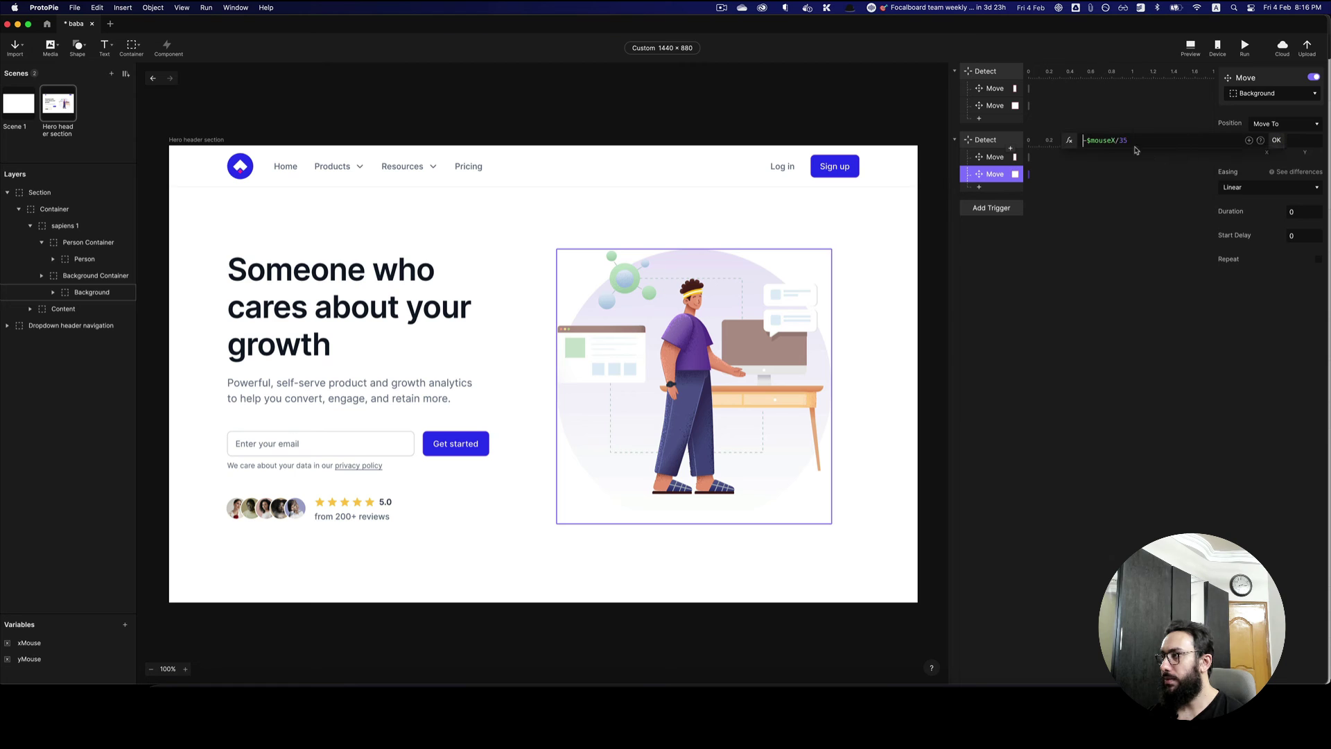
key("Left")
key("BackSpace")
type("Y")
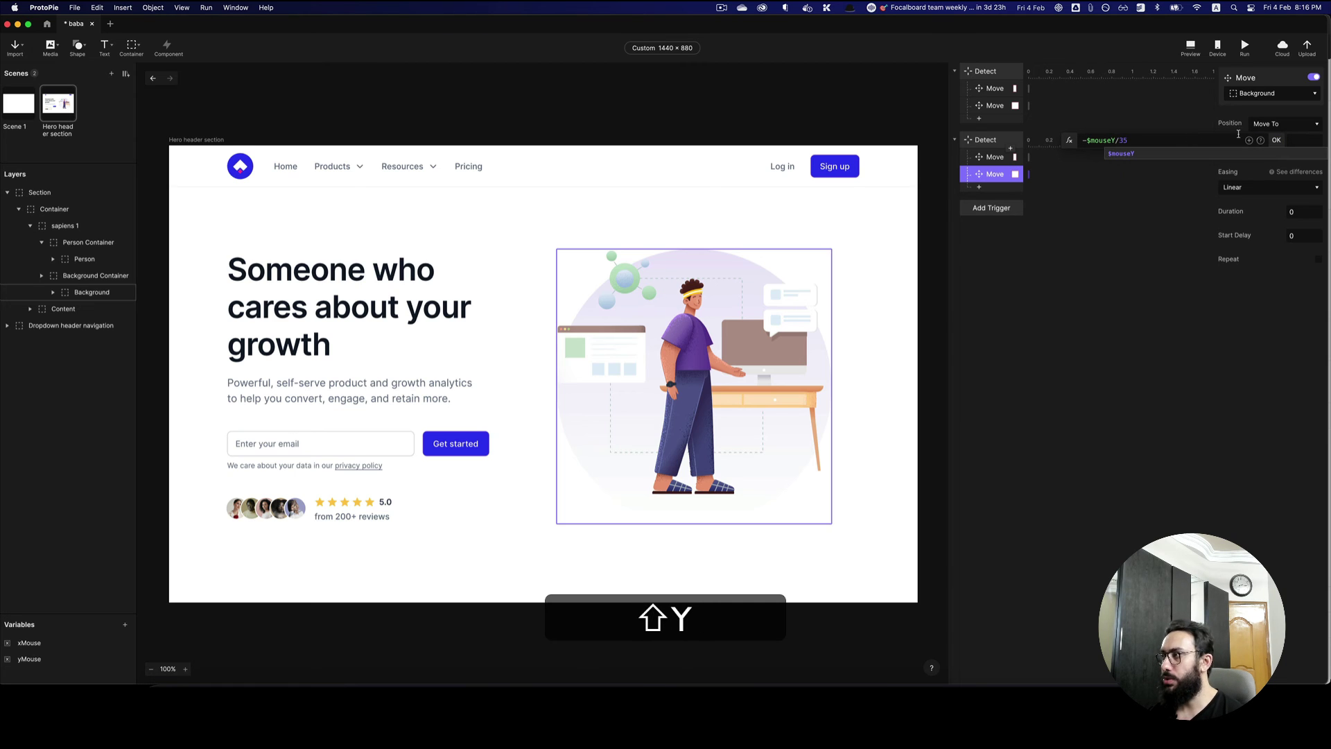
left_click(1272, 140)
left_click(1191, 48)
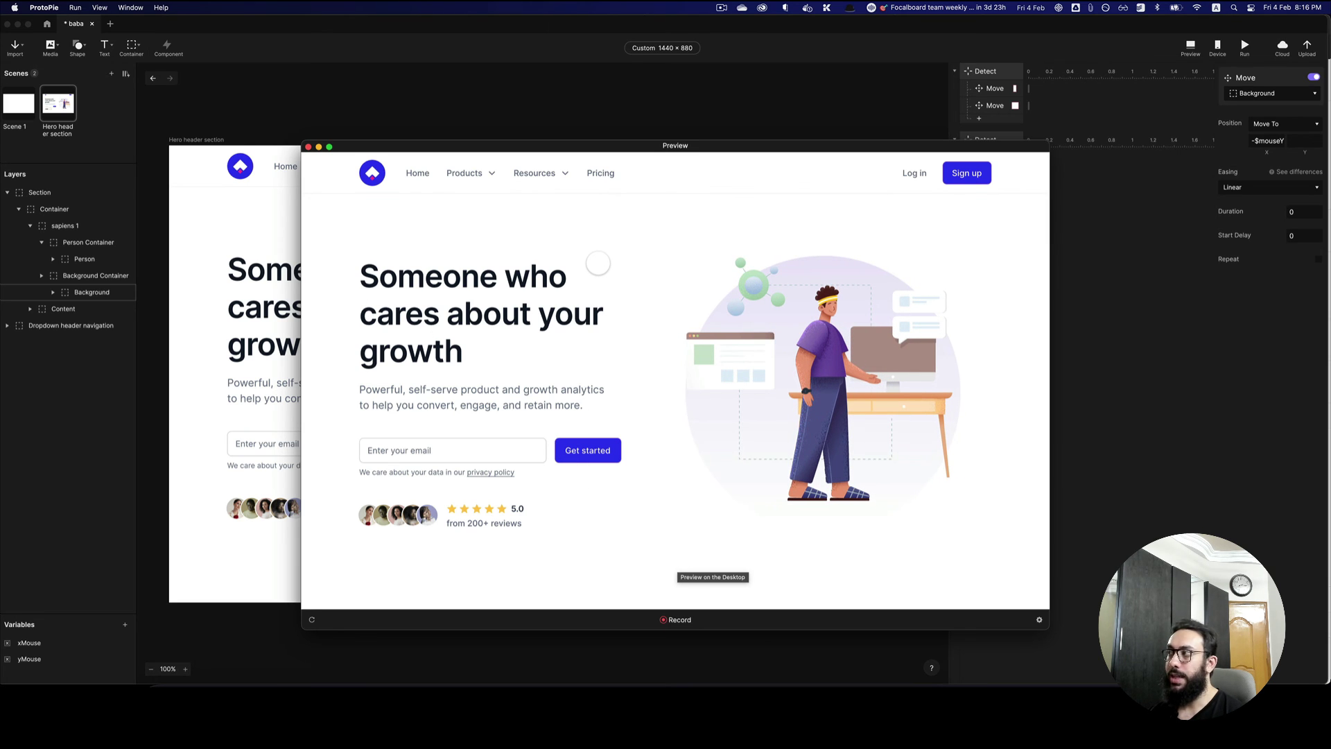
left_click(1151, 246)
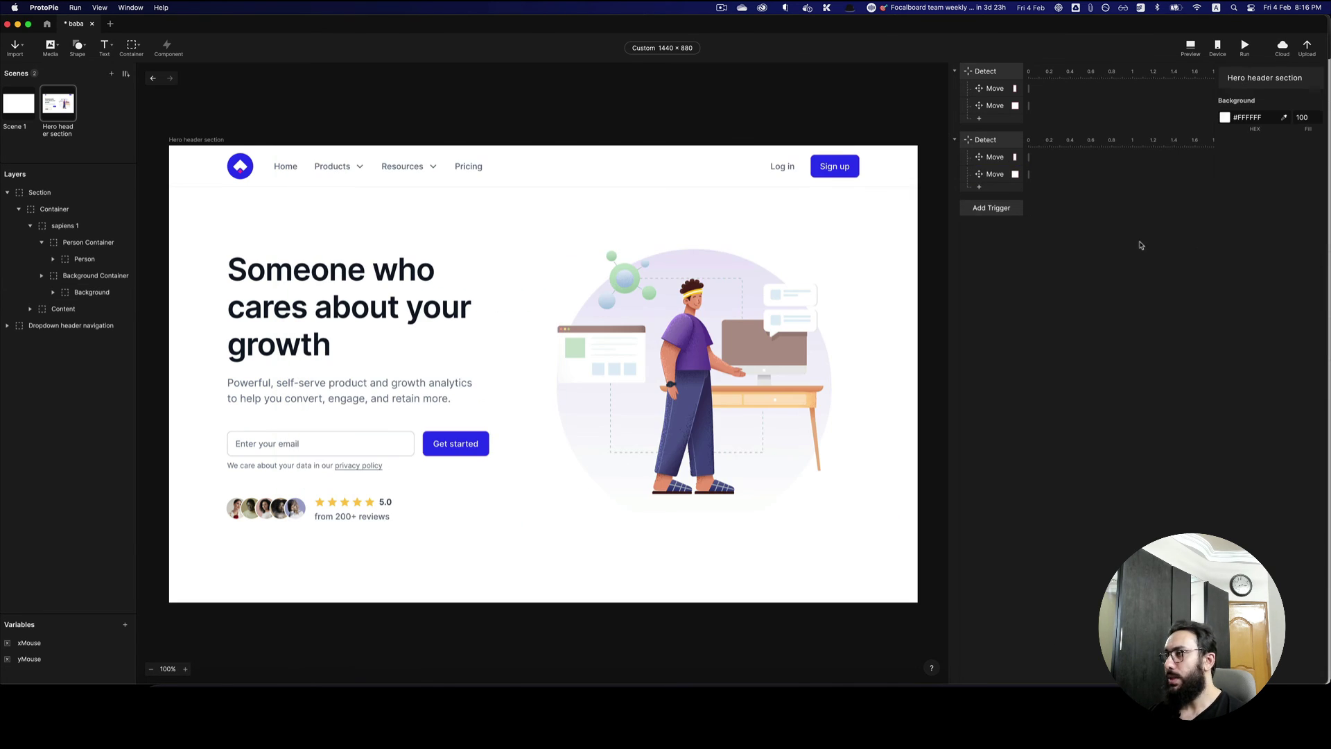
- Transfer the $mouseY/35 formula from the X to the Y position in the yMouse trigger's Person Move response
left_click(982, 141)
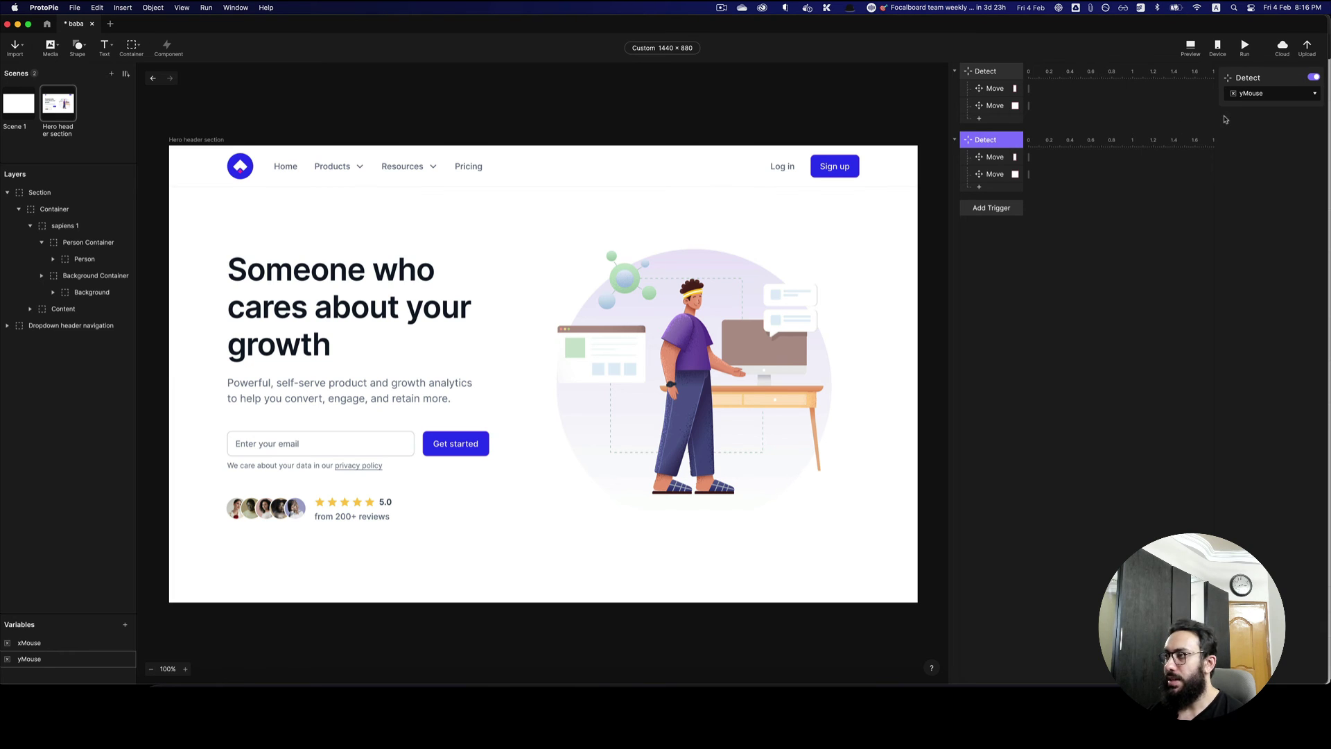
left_click(993, 158)
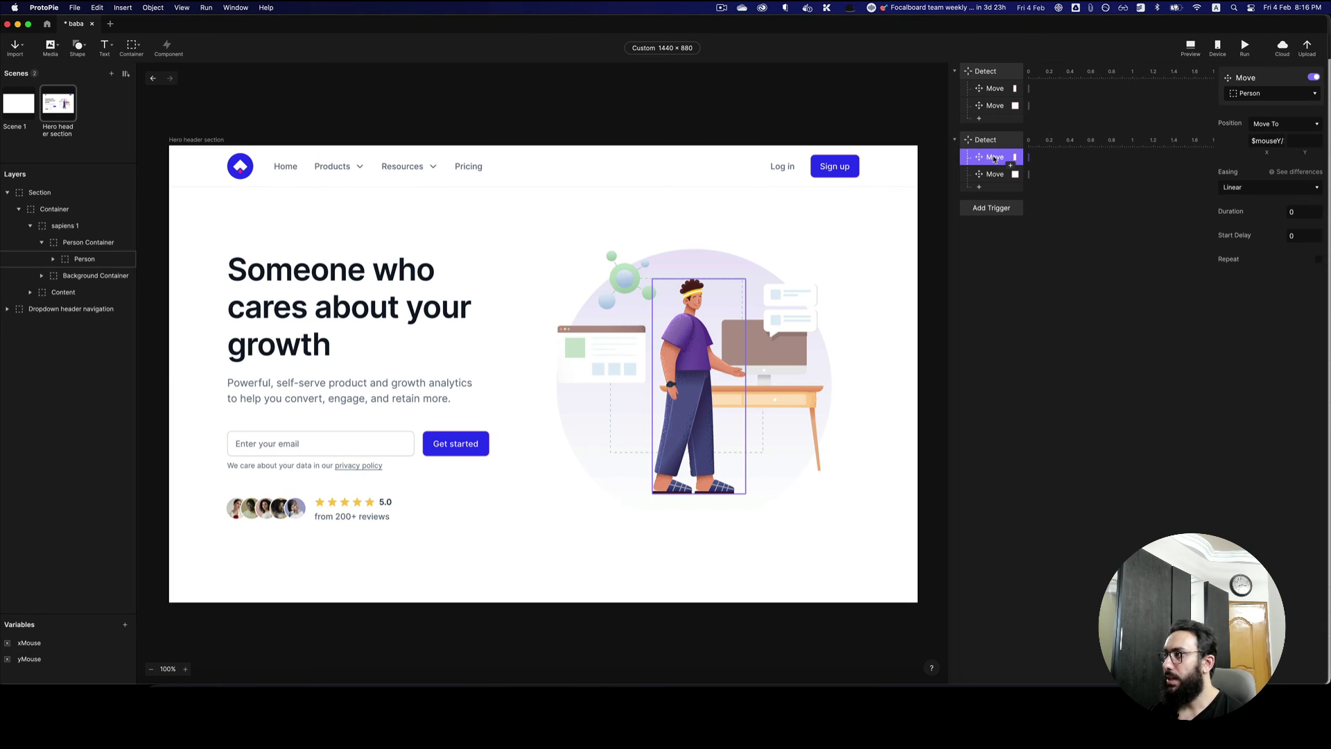
left_click(1263, 141)
key("super+a")
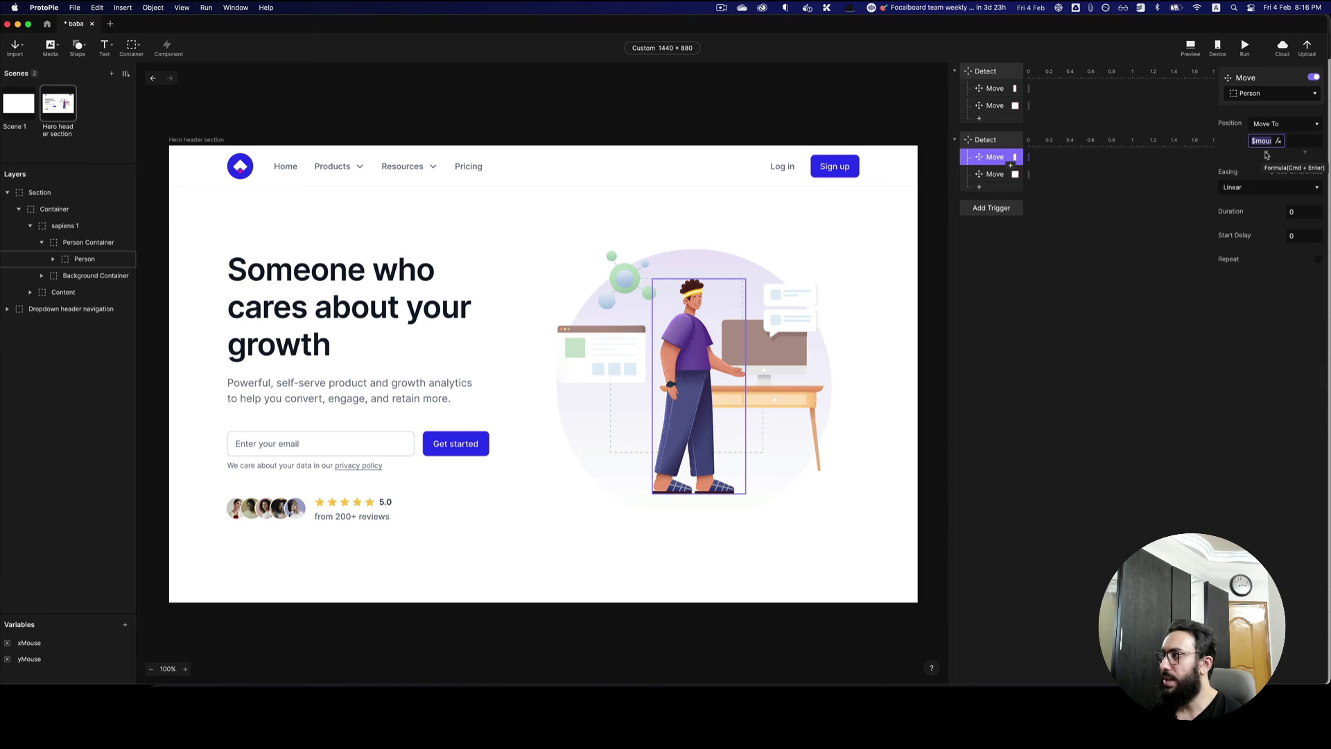
key("super+x")
left_click(1300, 140)
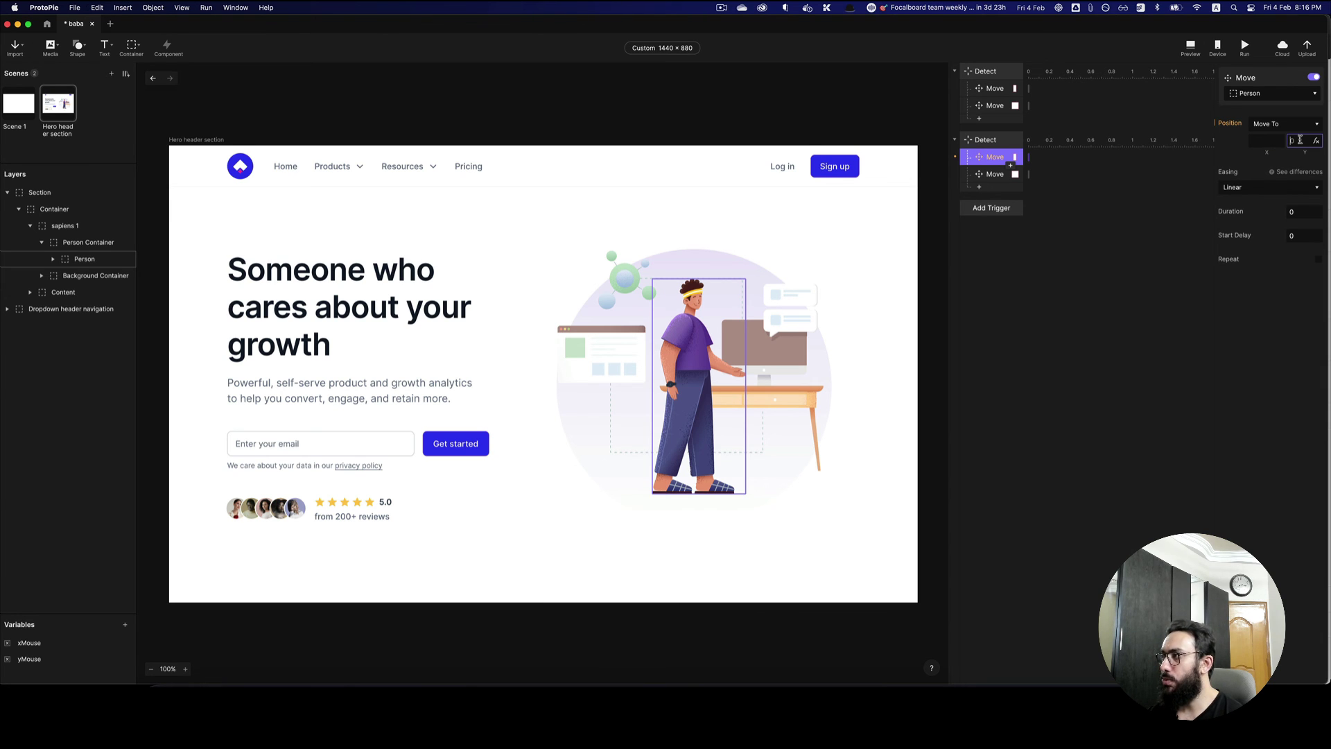
key("super+v")
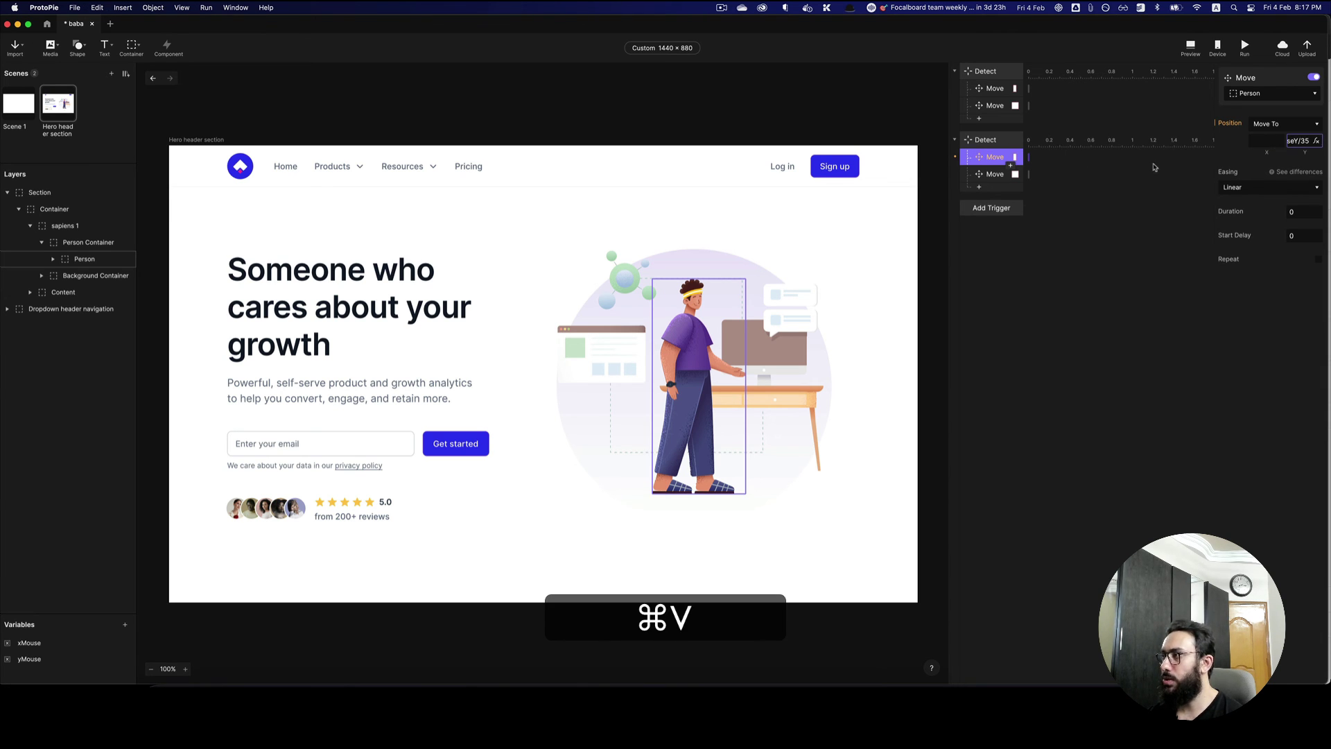
- Transfer the -$mouseY/35 formula from X to Y in the yMouse trigger's Background Move response and preview the motion
left_click(1015, 175)
key("super+x")
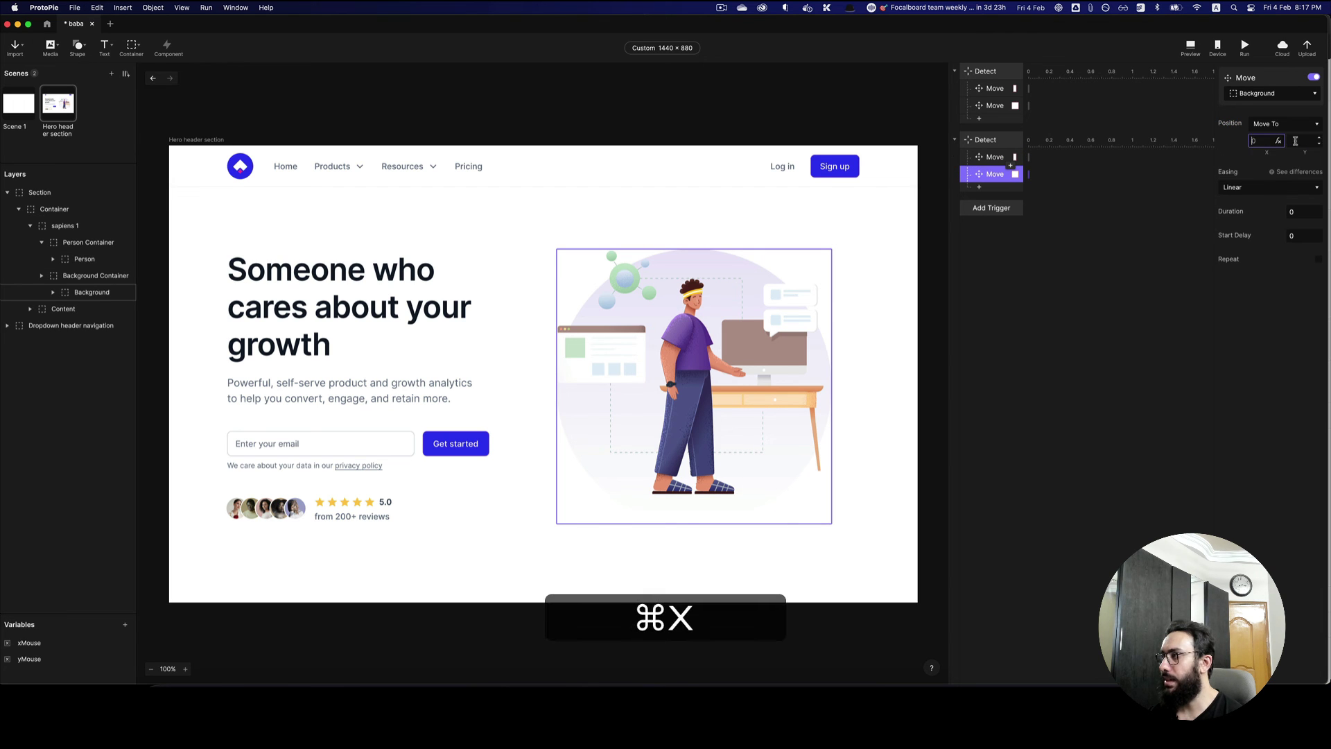
left_click(1299, 141)
key("super+v")
left_click(1190, 46)
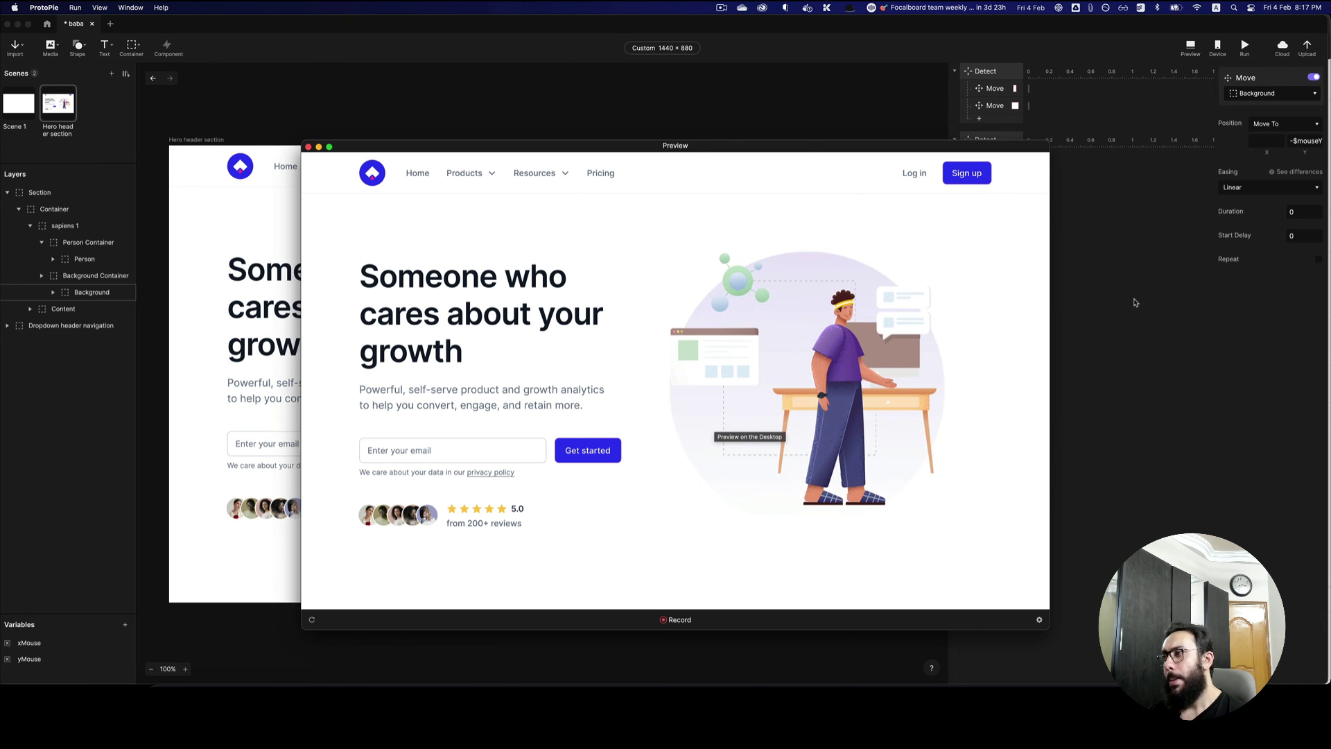
- Set the Y position formula of the yMouse trigger's Background Move response to -$mouseY/10
left_click(1001, 106)
left_click(992, 176)
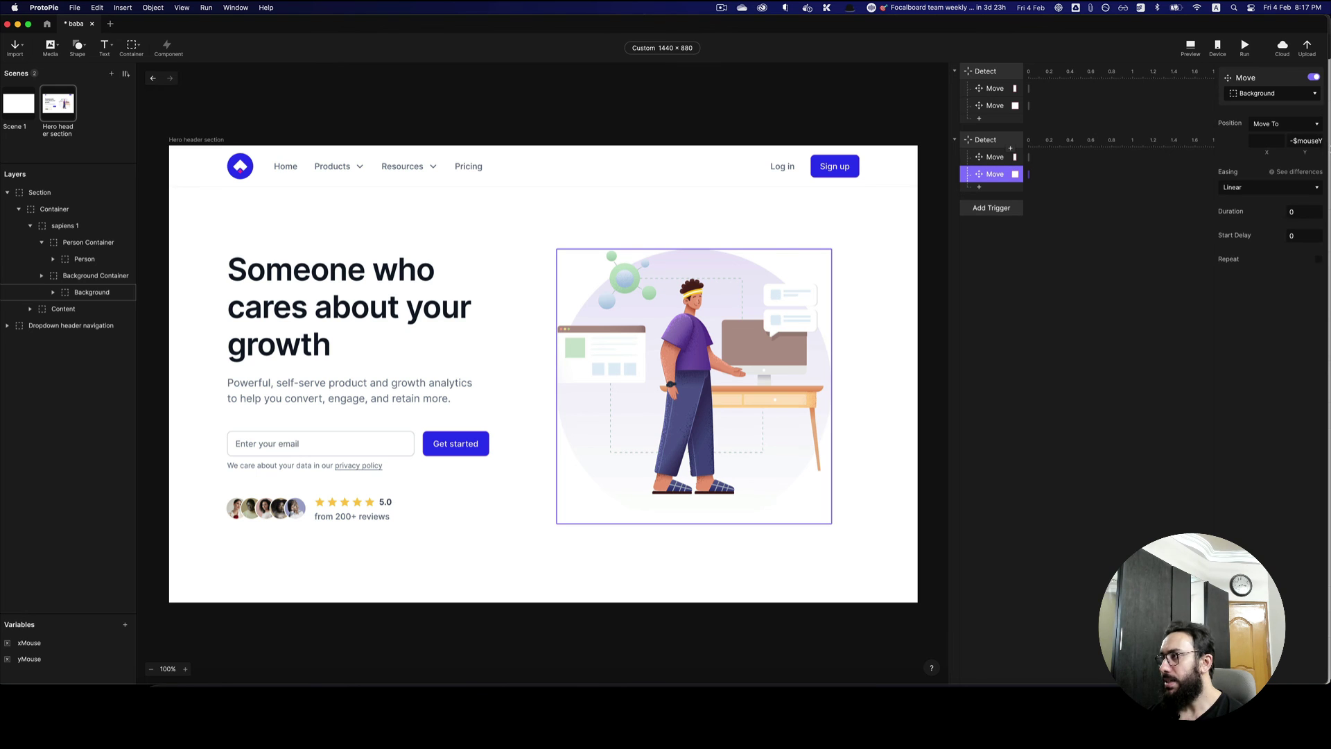
left_click(1301, 141)
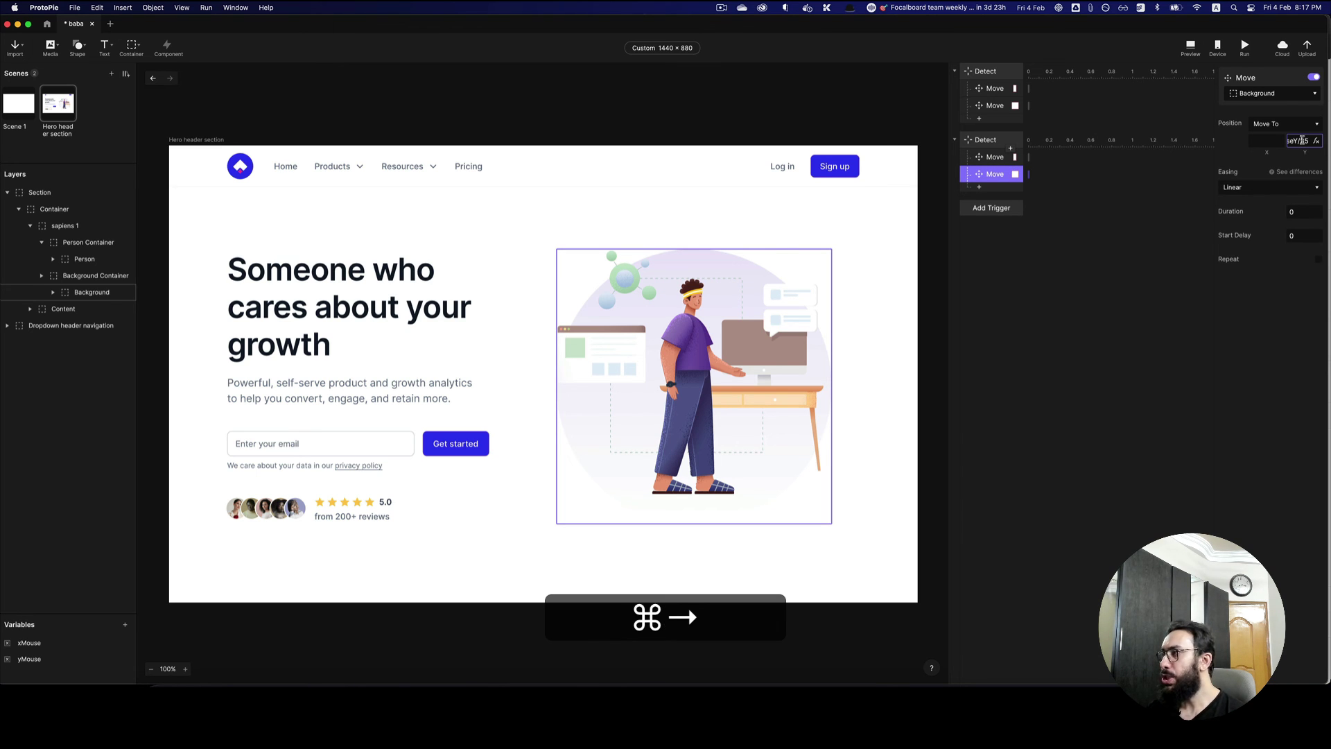
key("BackSpace")
key("BackSpace")
key("BackSpace")
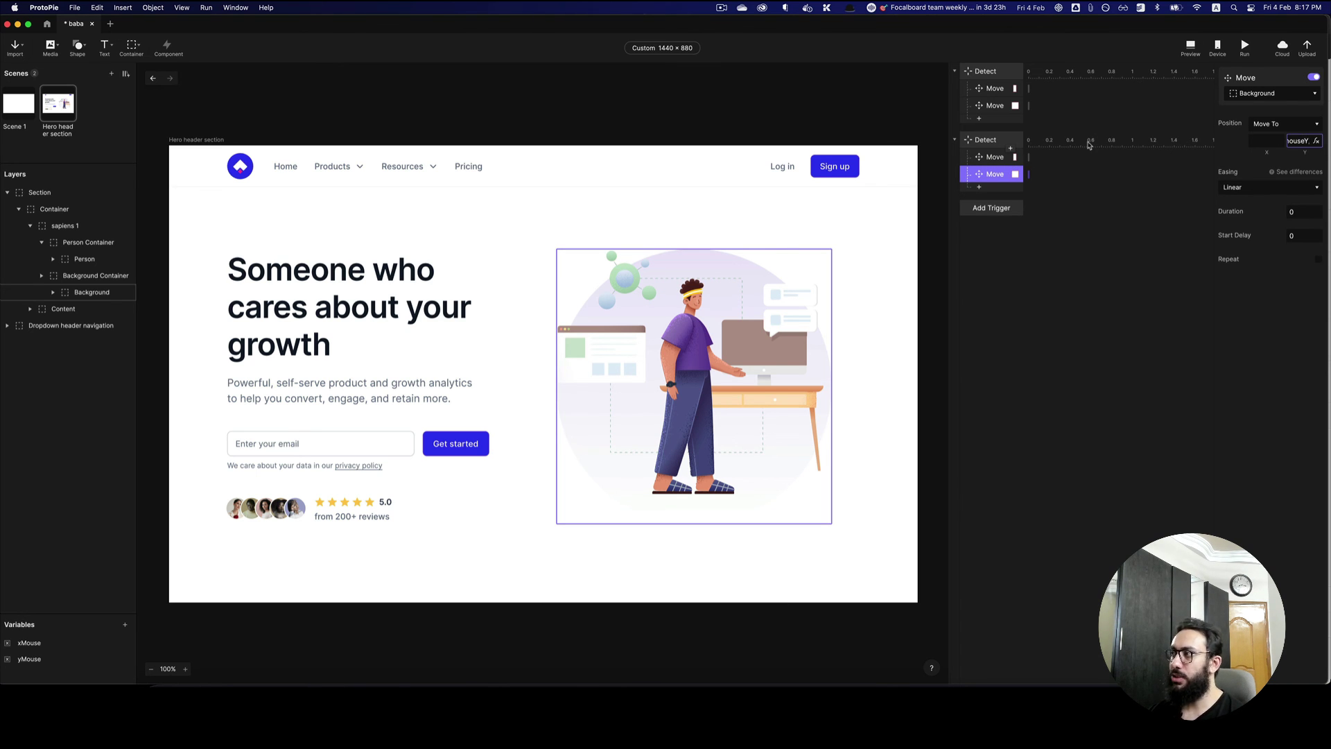
key("Right")
key("super+Right")
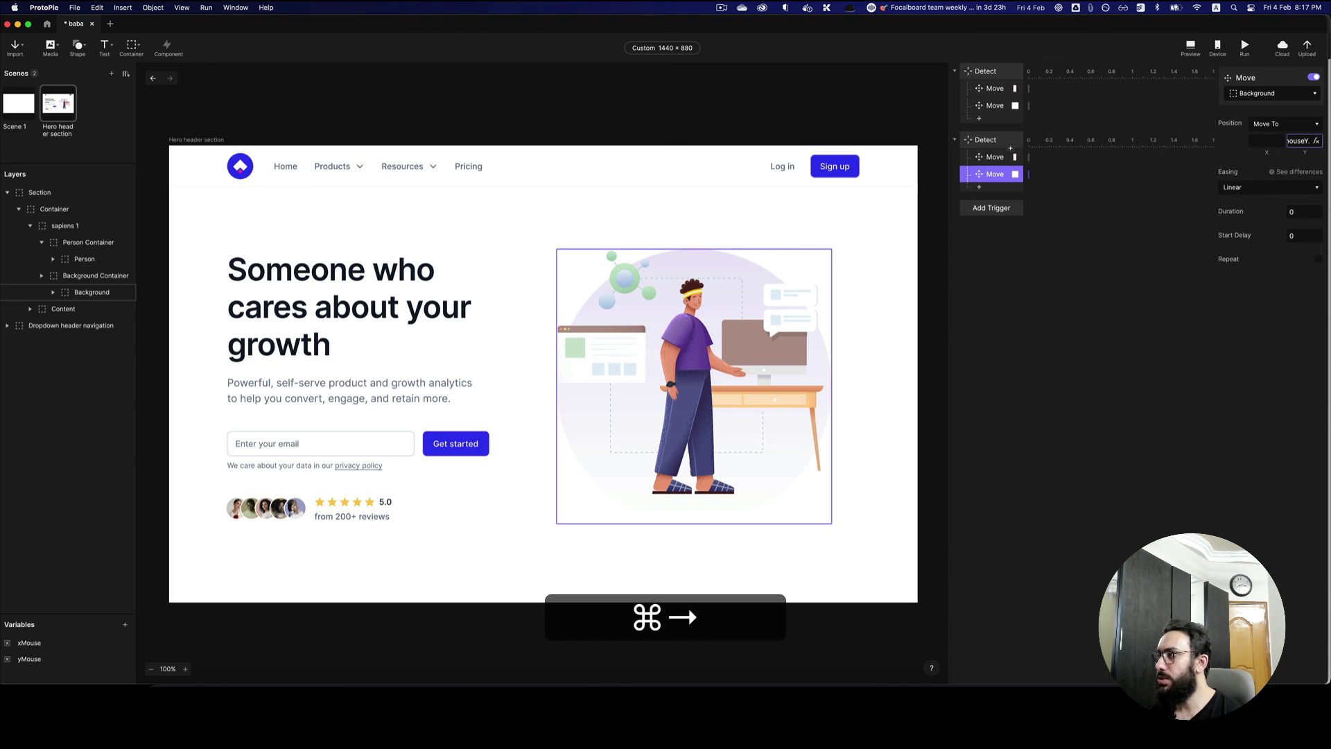
left_click(1314, 139)
left_click(1197, 141)
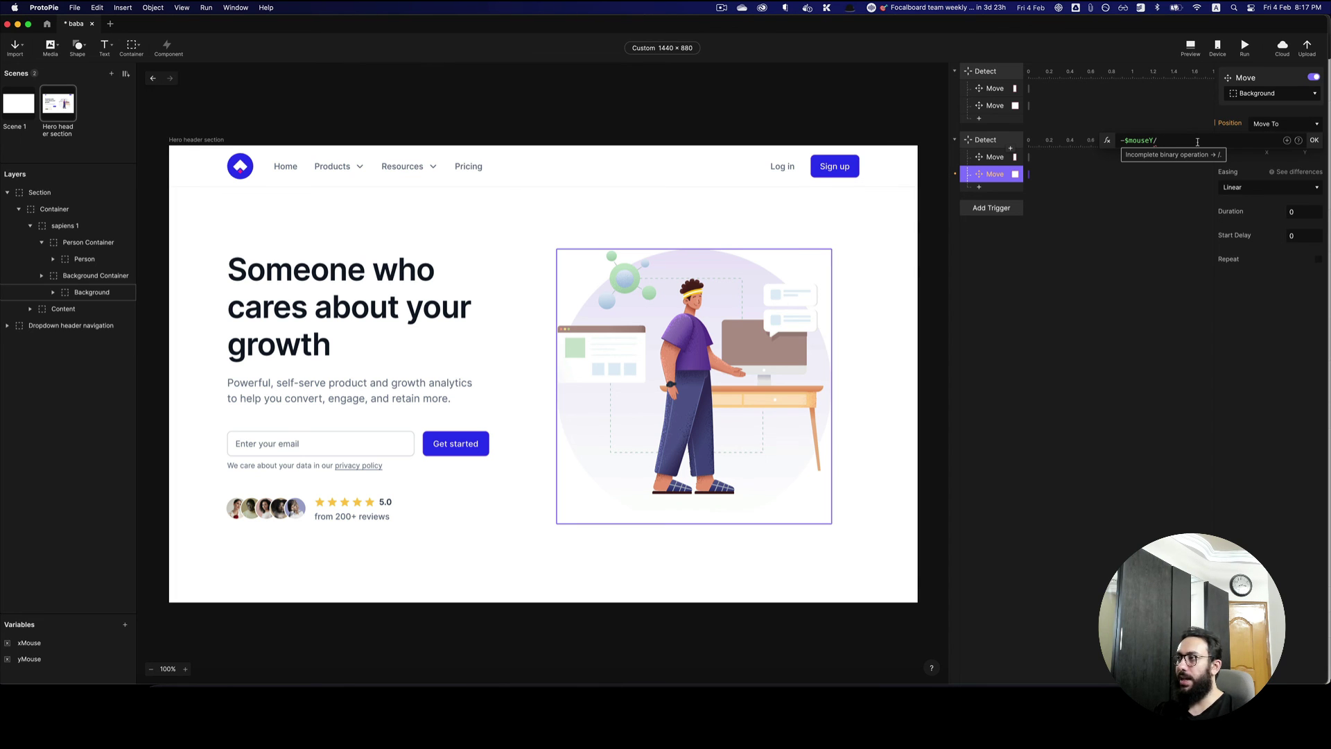
key("BackSpace")
type("/10")
key("Return")
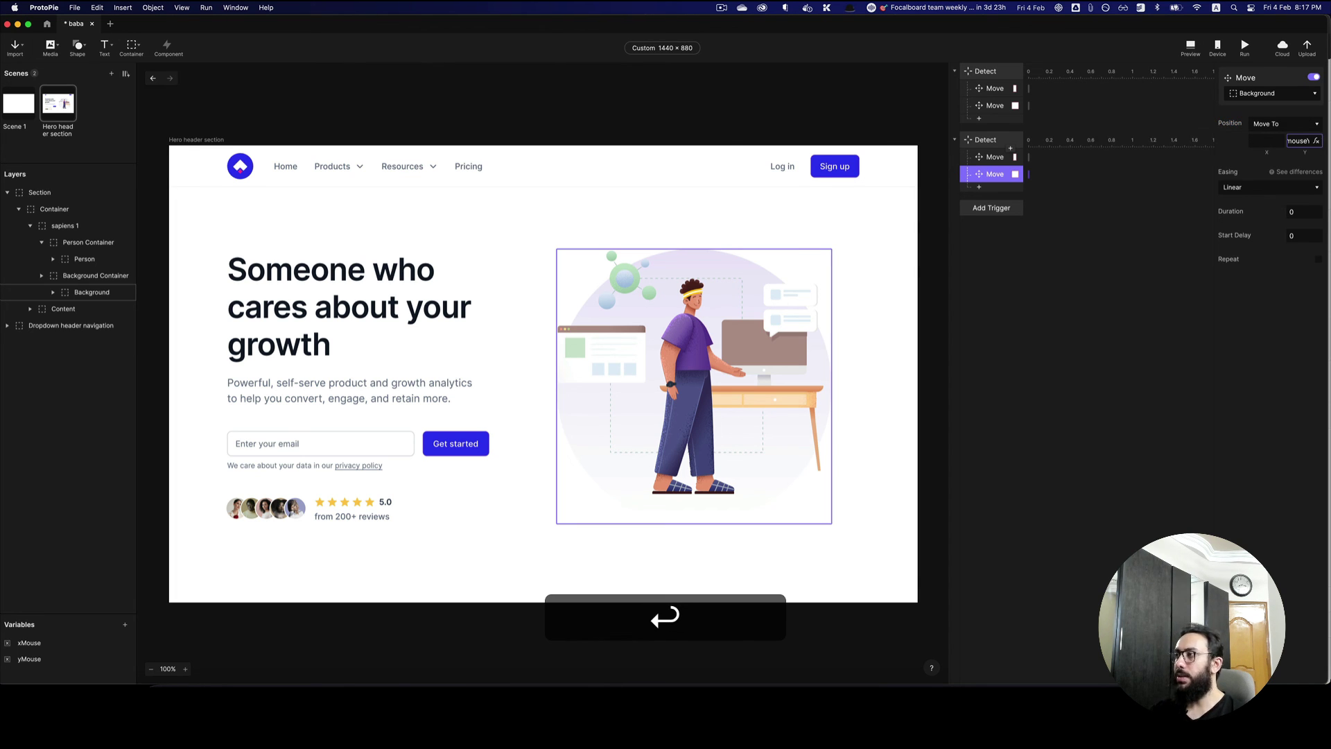
- Set the Y position formula of the yMouse trigger's Person Move response to $mouseY/70 and preview the motion
left_click(996, 156)
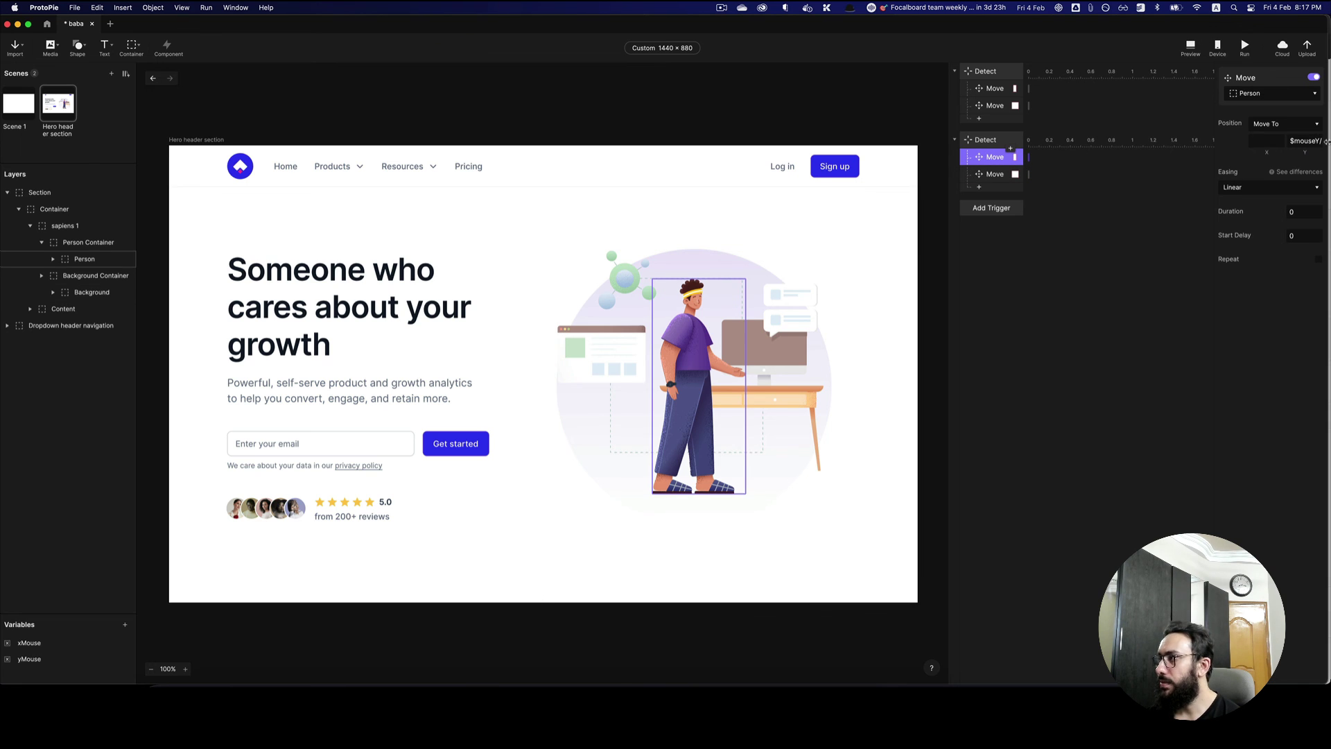
key("super+Right")
key("super+BackSpace")
type("0")
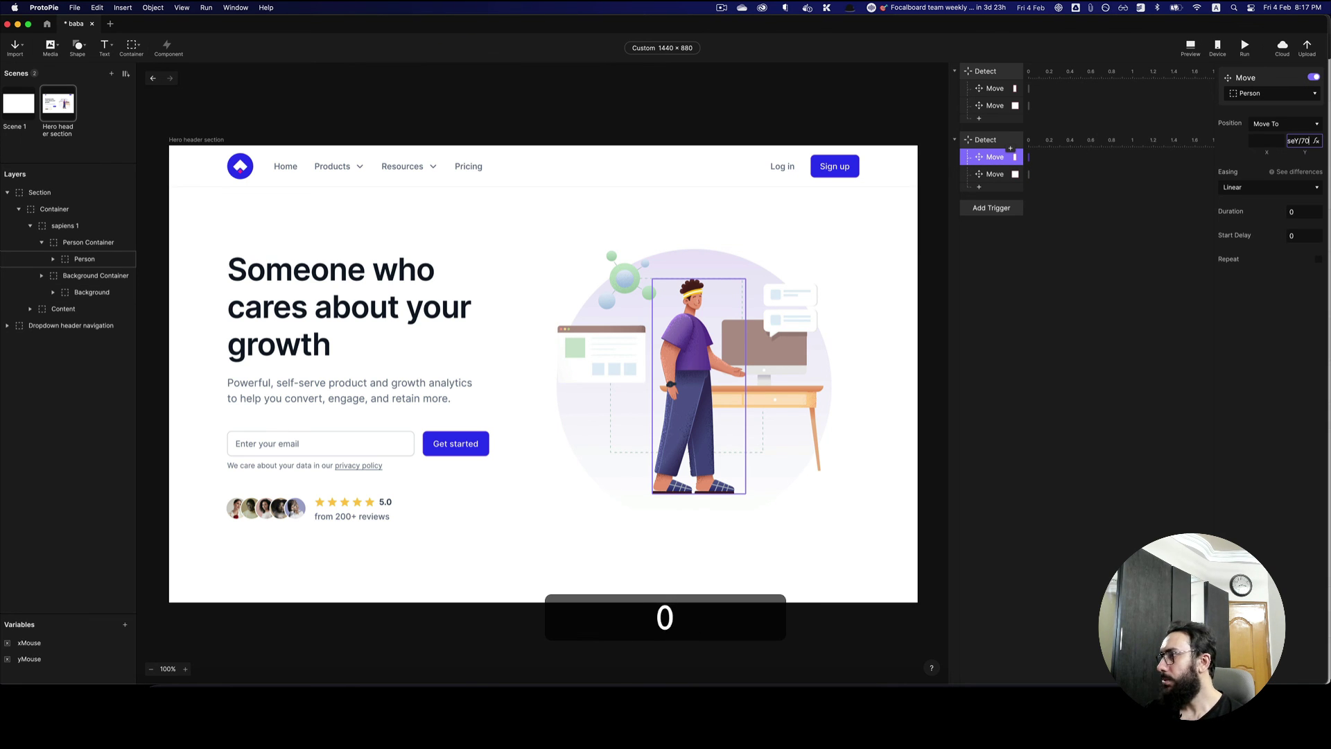
key("Return")
left_click(1190, 47)
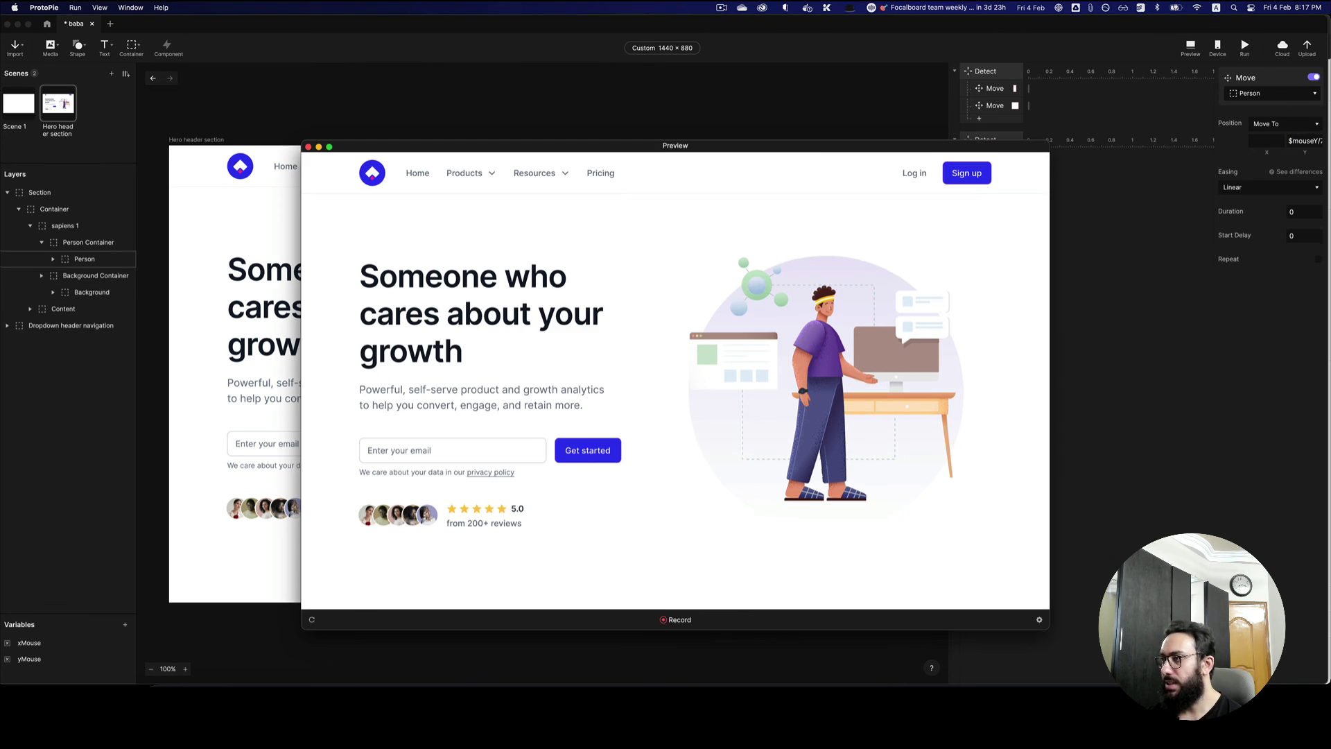